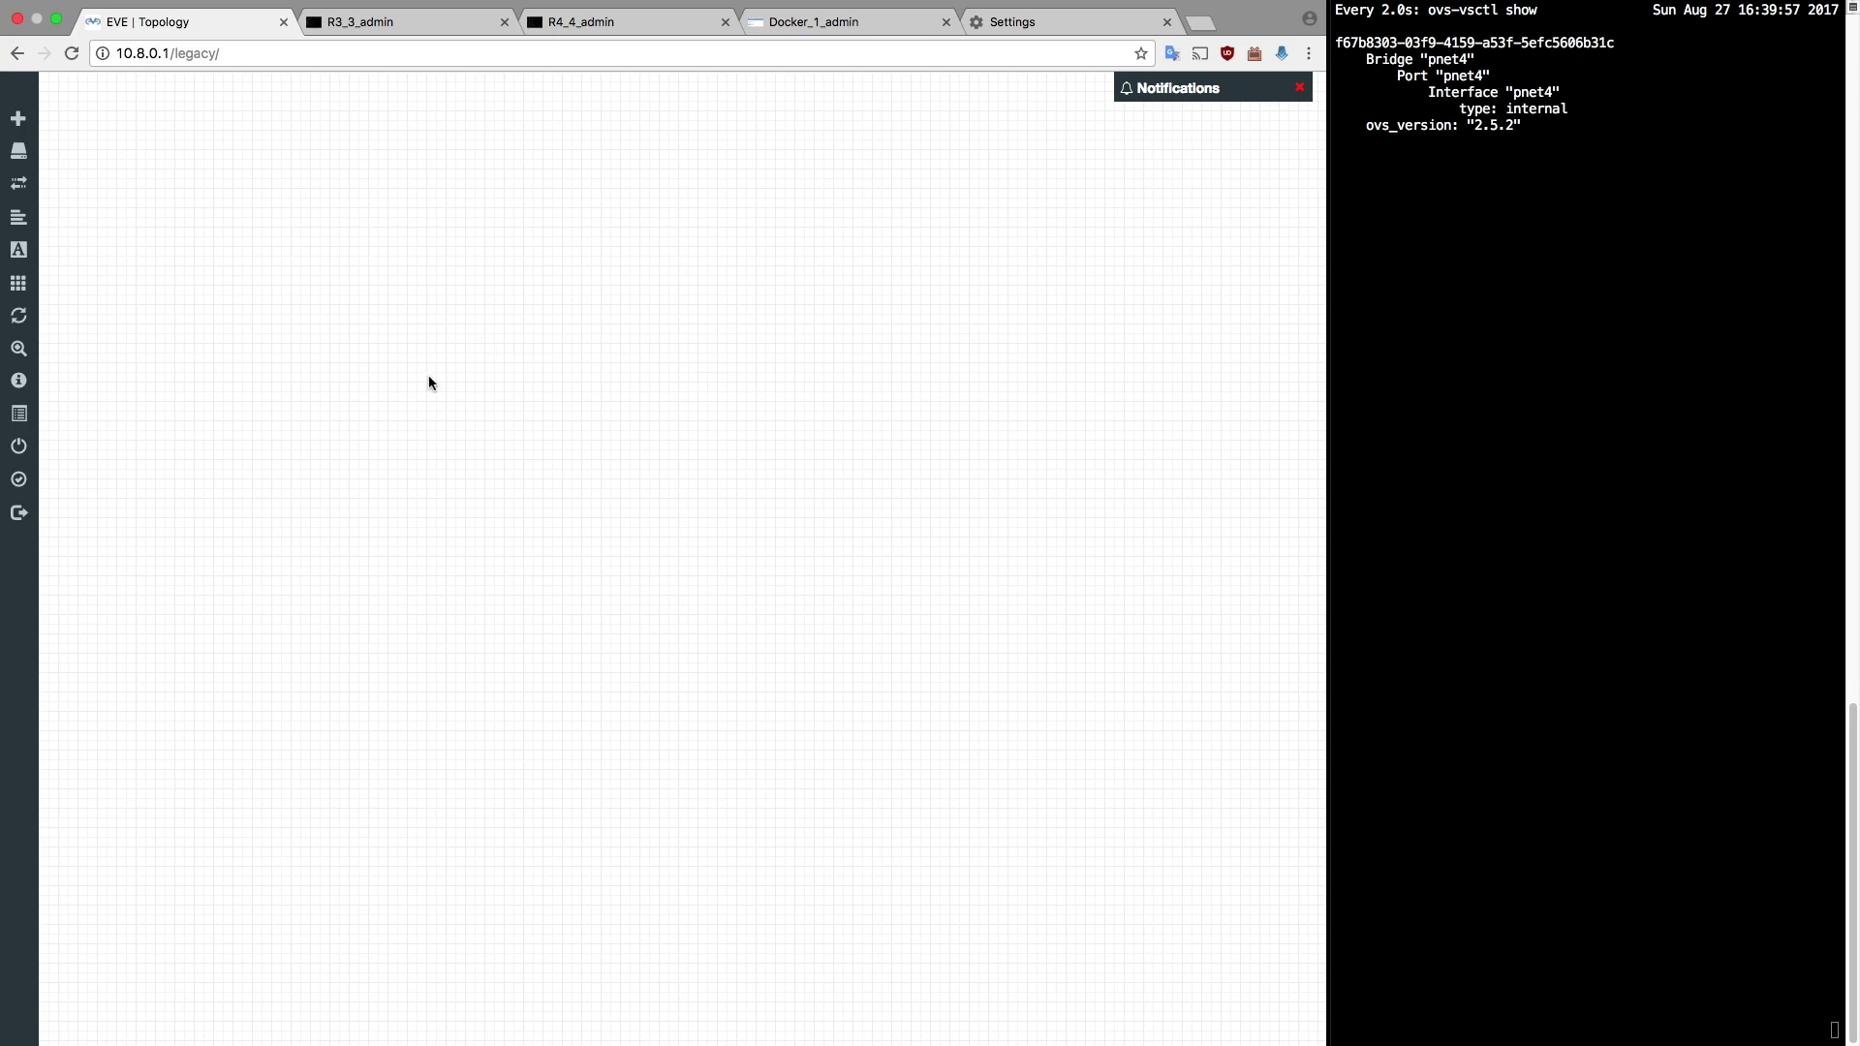
Reload the lab topology page and close all the other browser tabs.
left_click(298, 54)
key("Return")
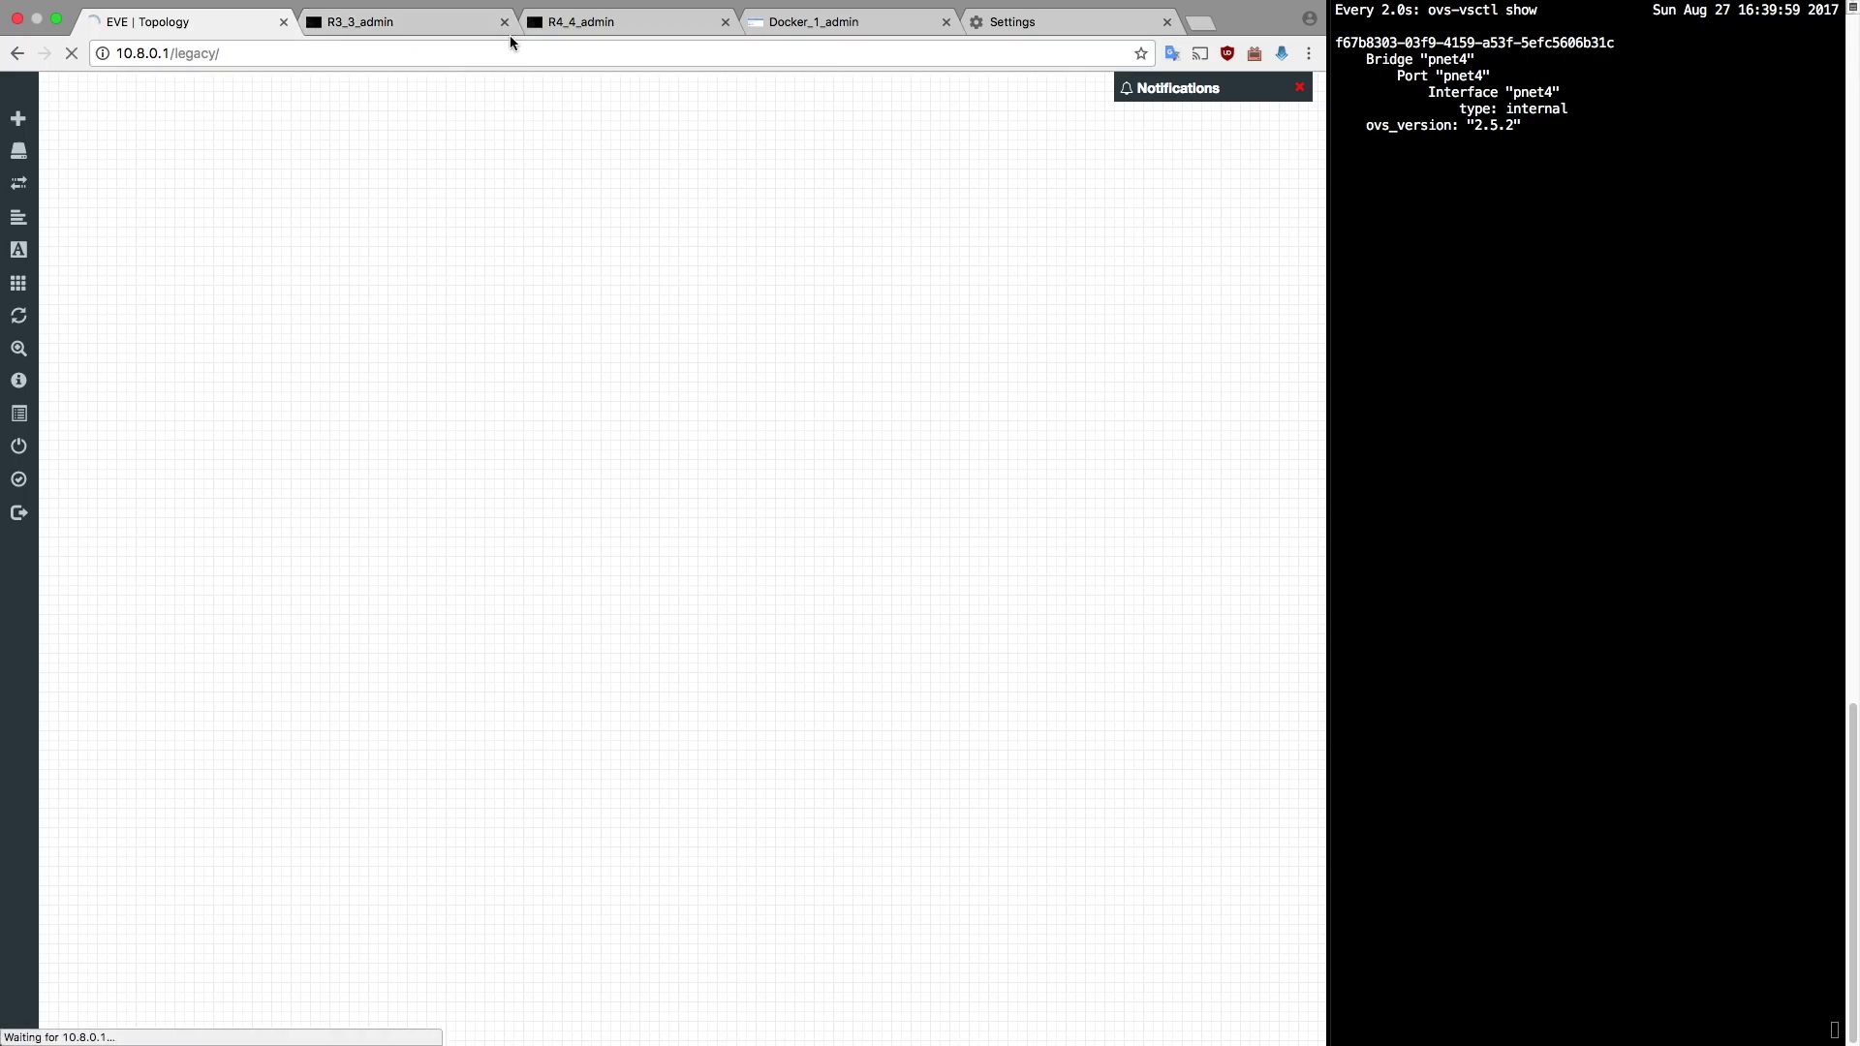
left_click(504, 24)
left_click(505, 23)
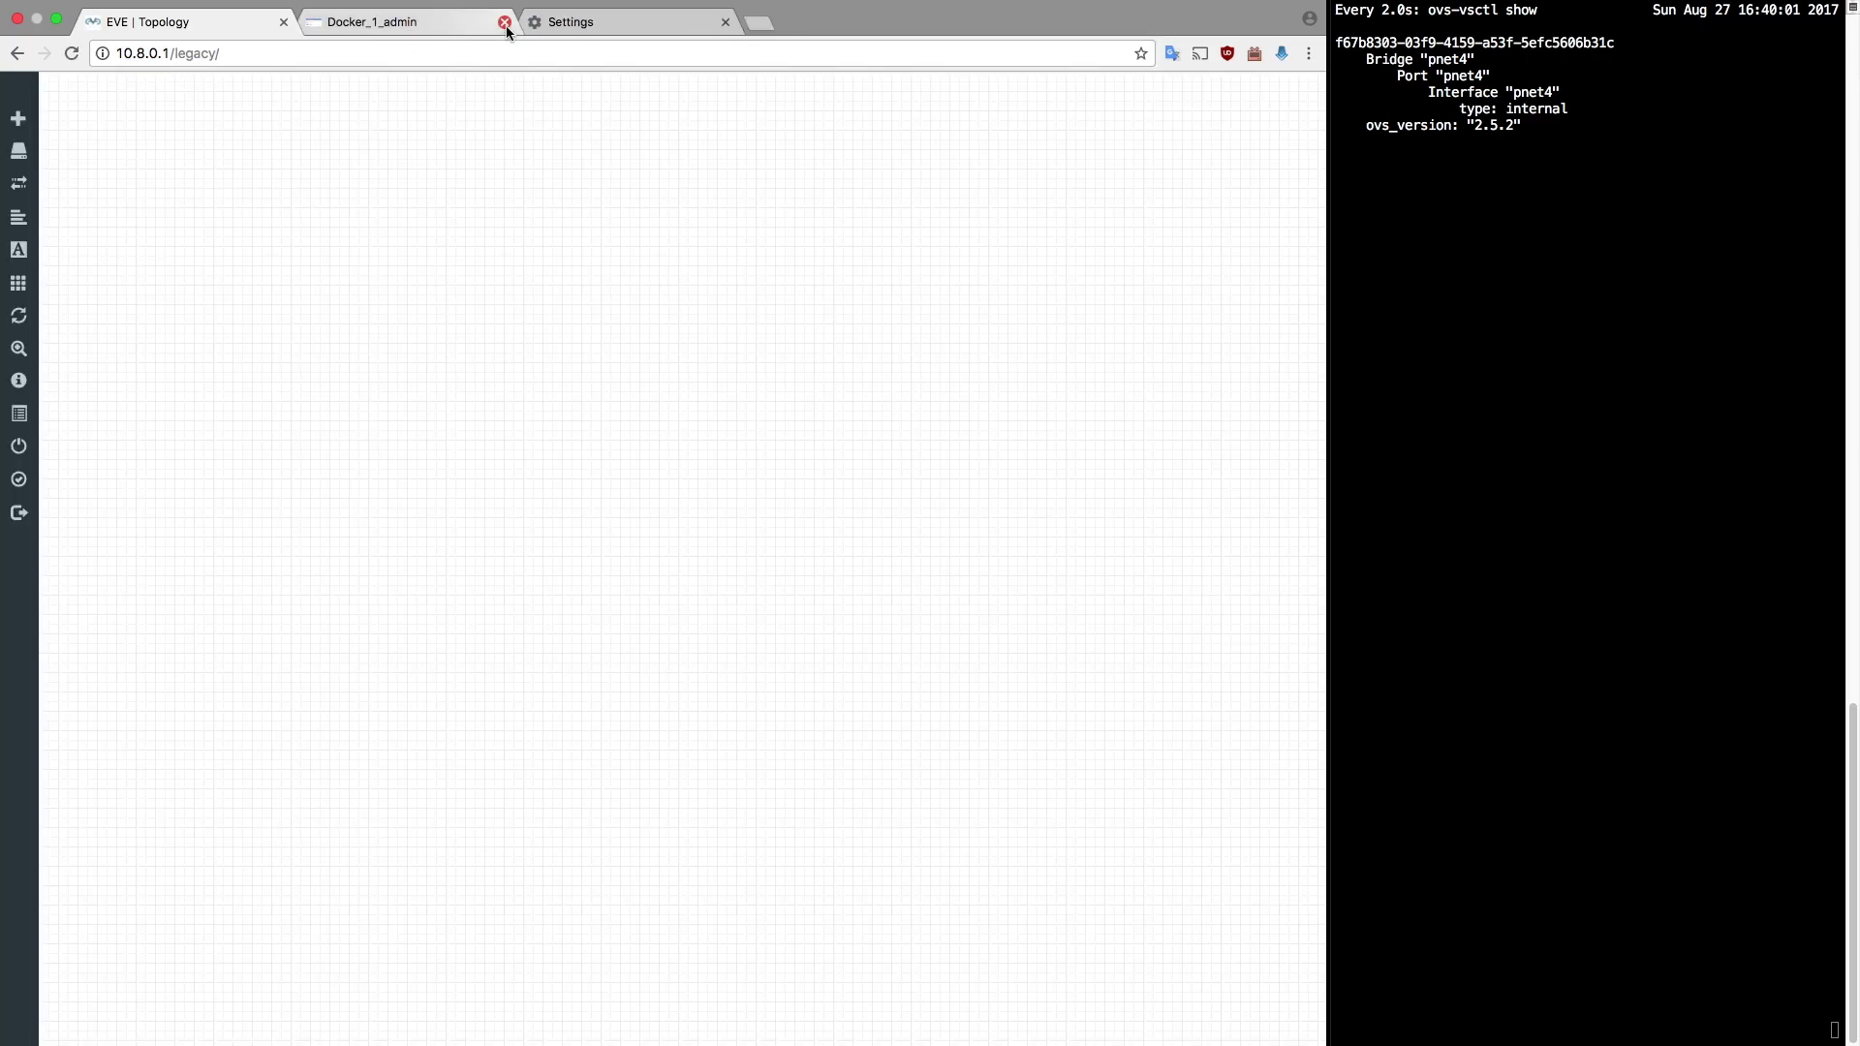
left_click(505, 24)
left_click(504, 23)
Begin a new node on the topology from the Docker.io template with the danielguerra/wireshark-vnc:latest image.
right_click(521, 307)
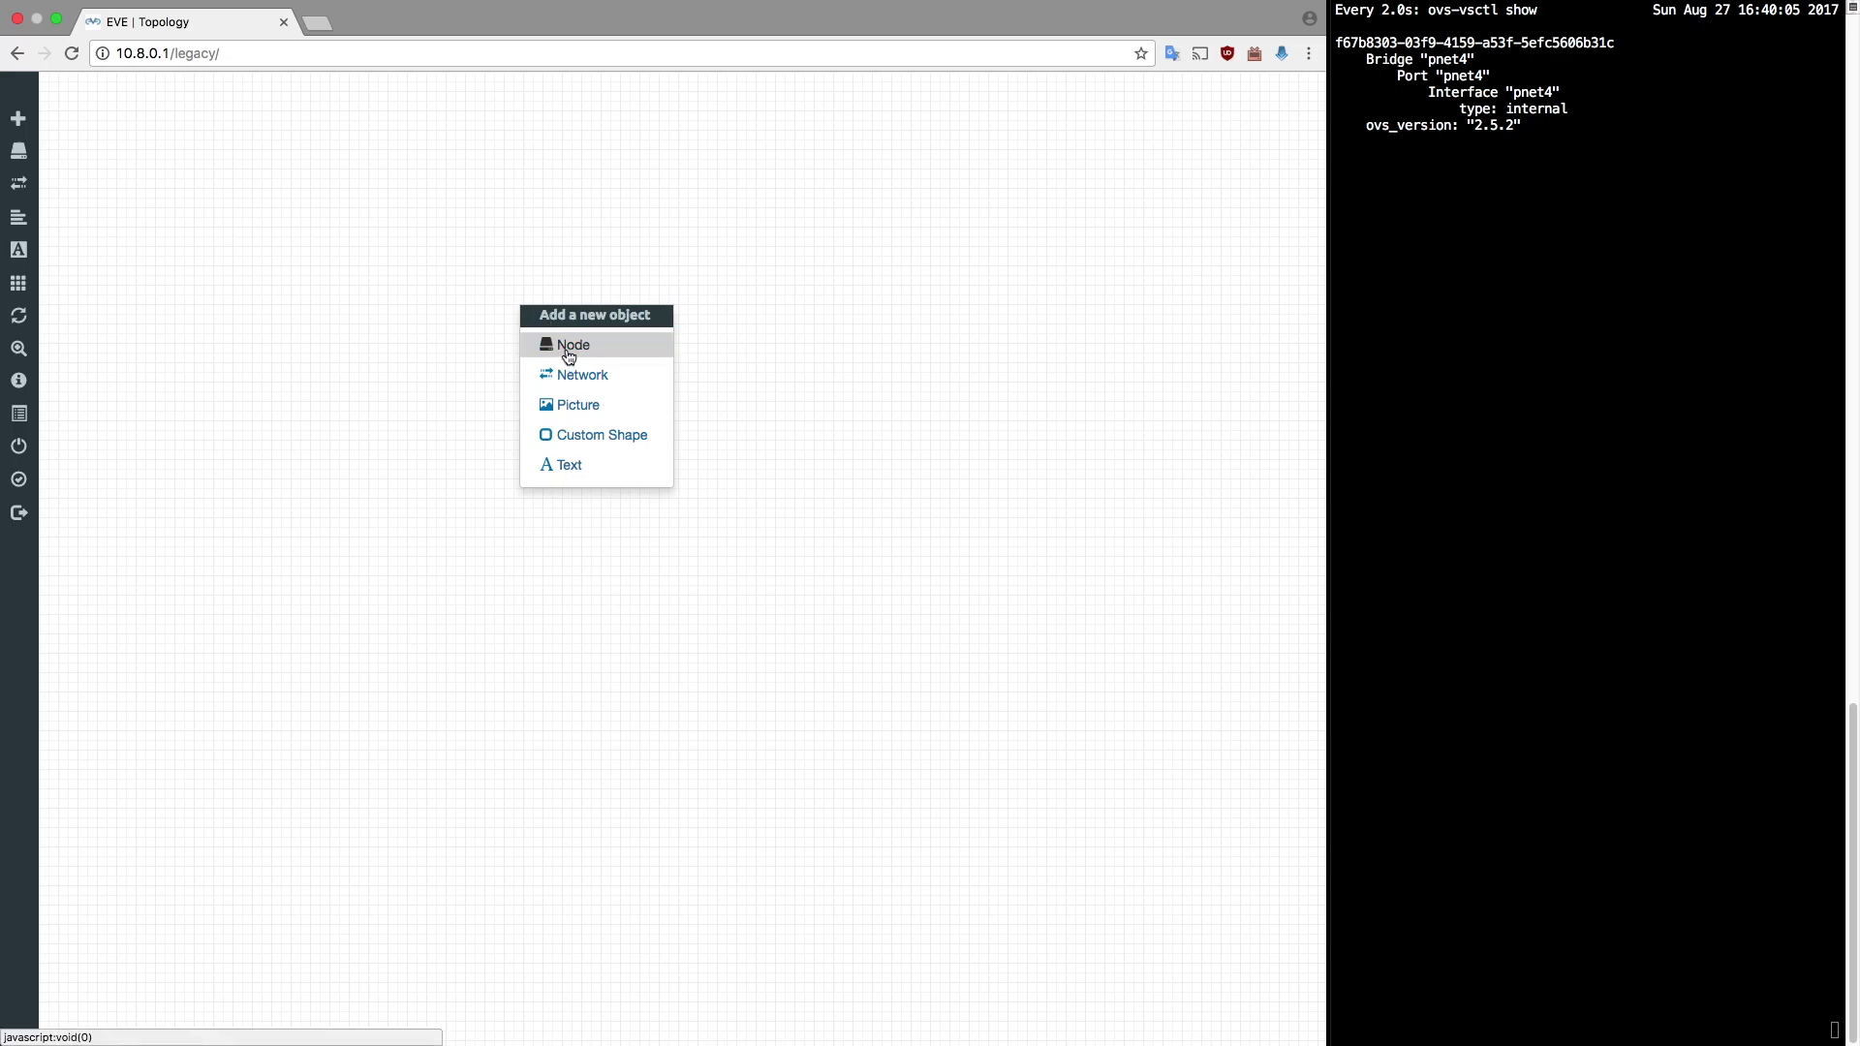
left_click(569, 353)
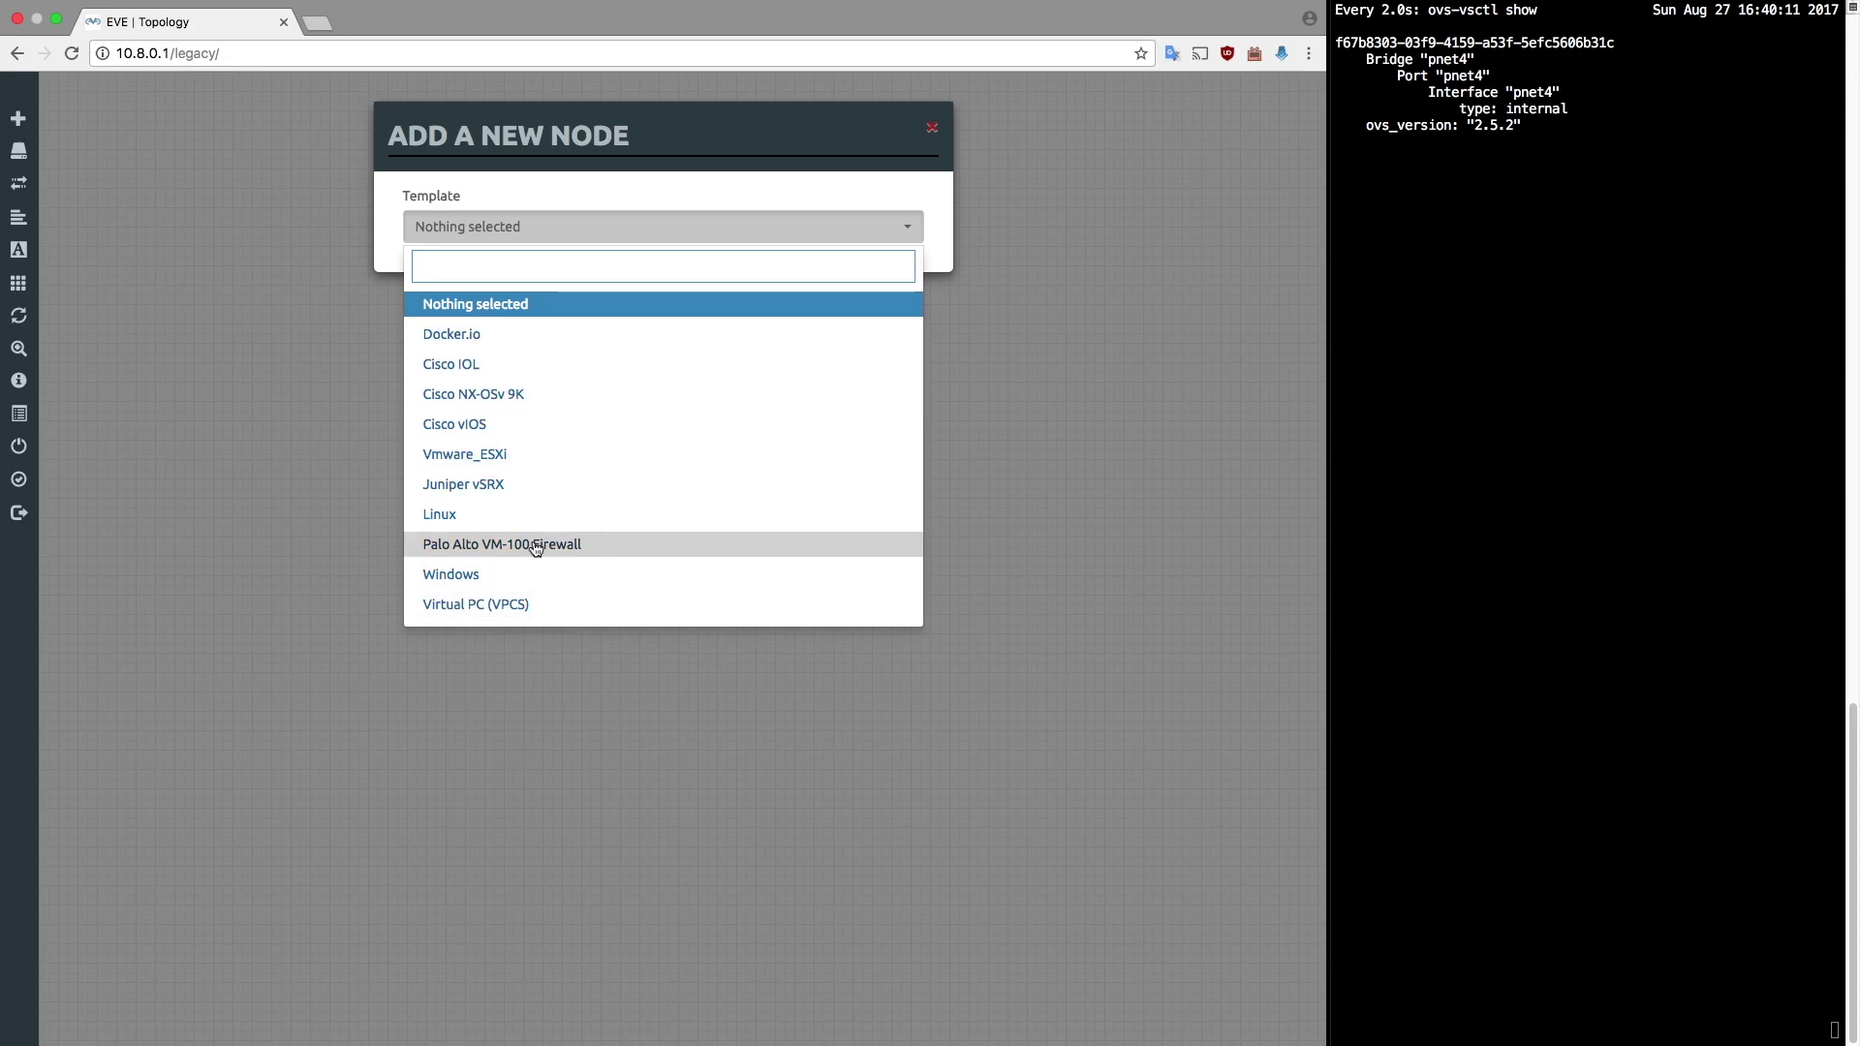
left_click(505, 335)
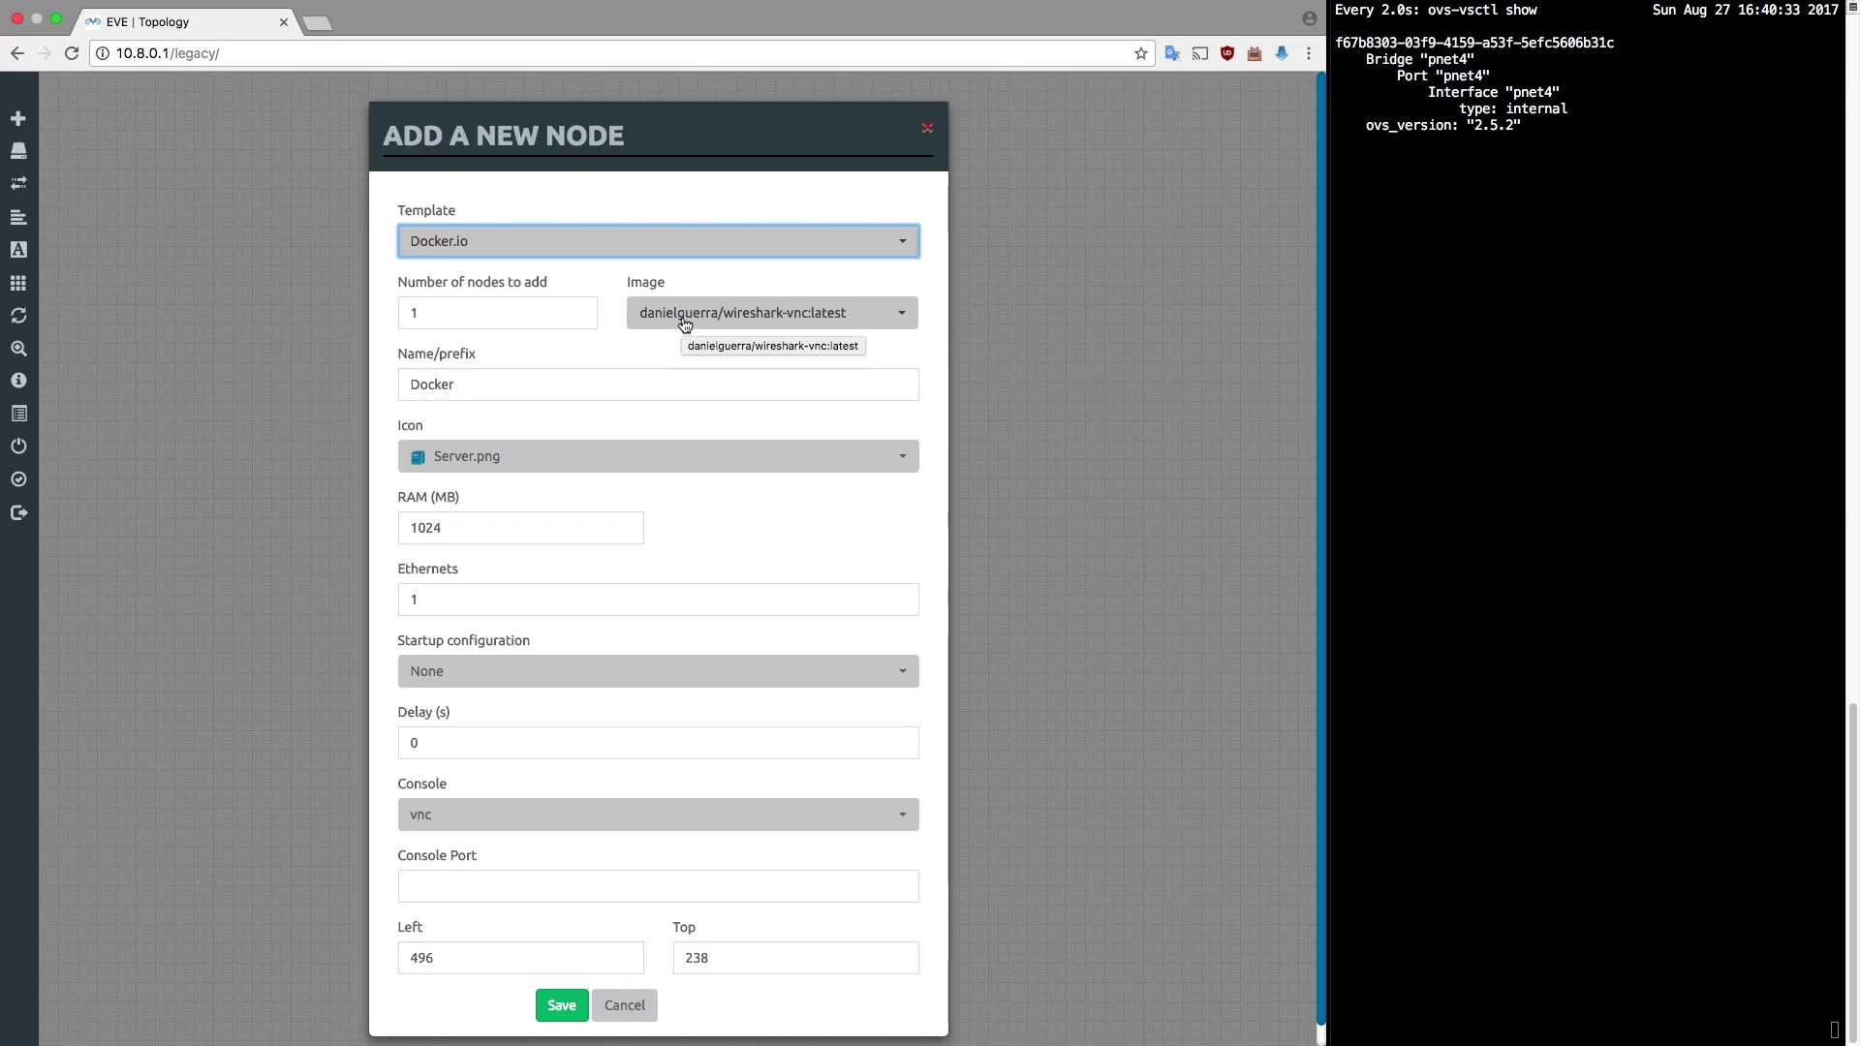
left_click(684, 325)
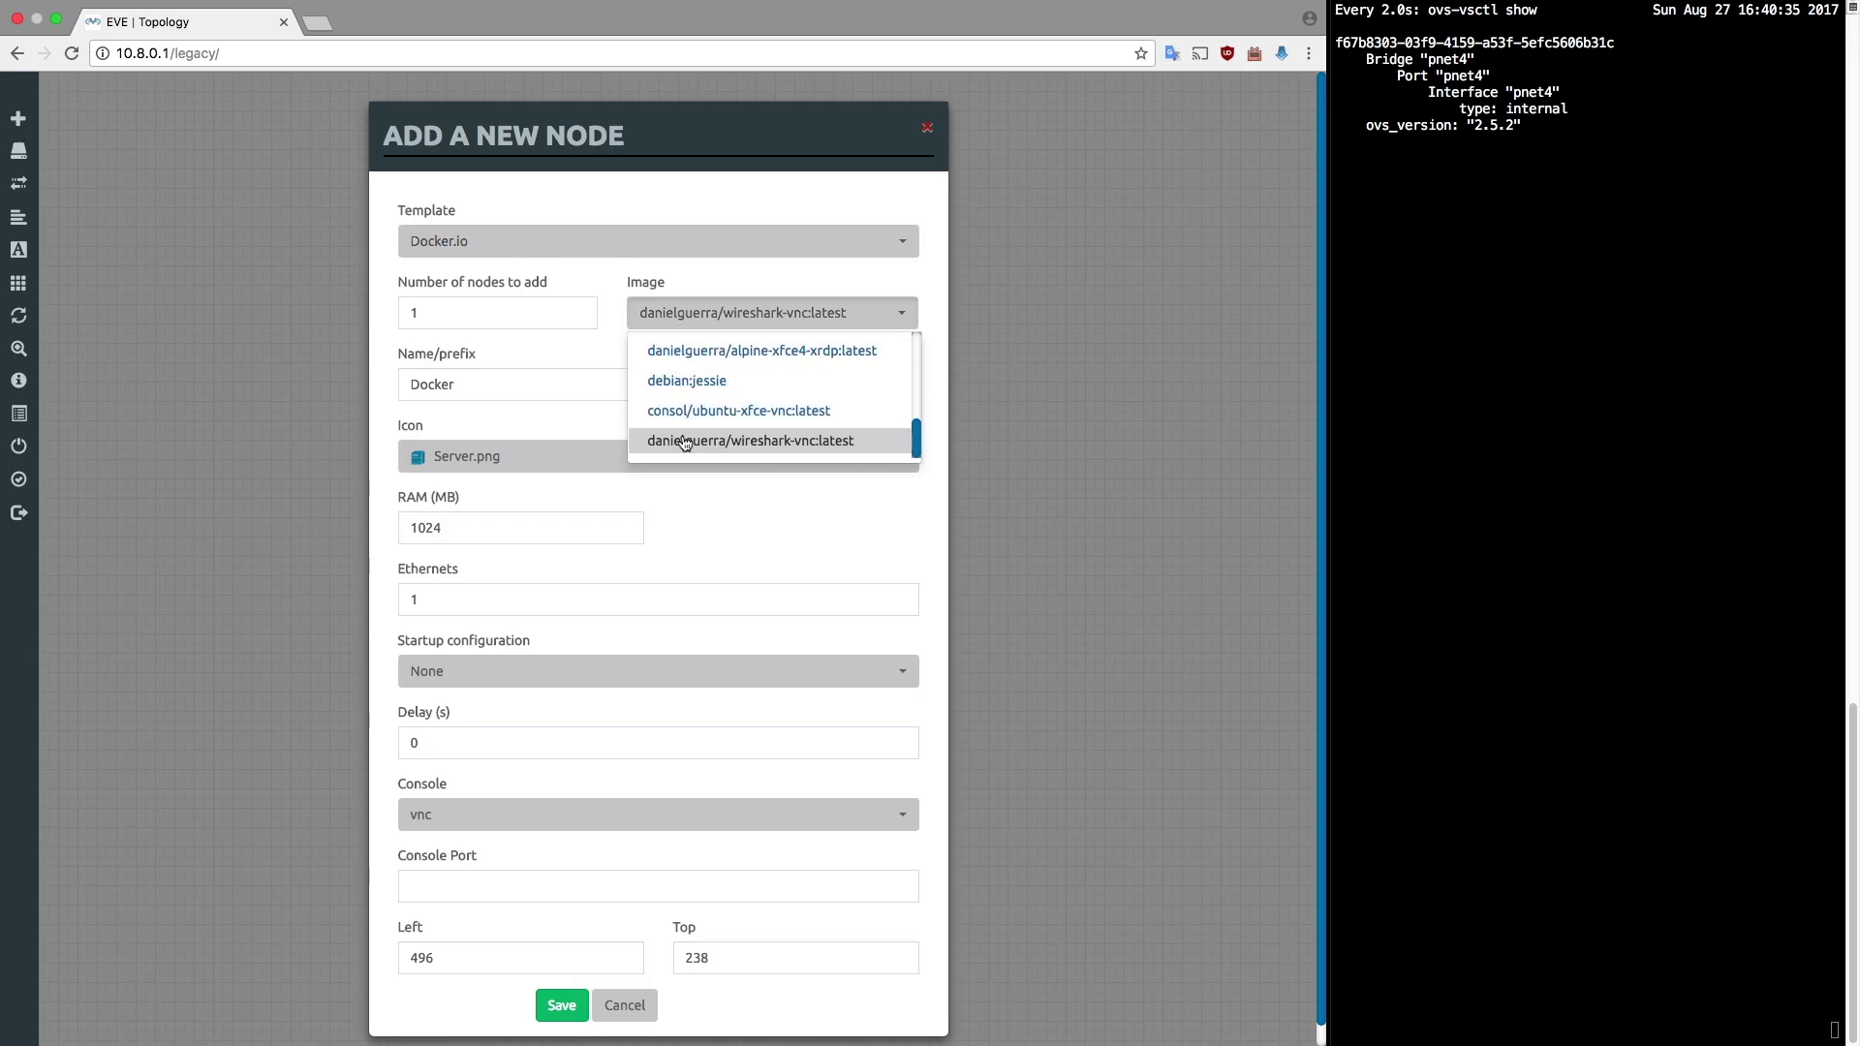
left_click(684, 442)
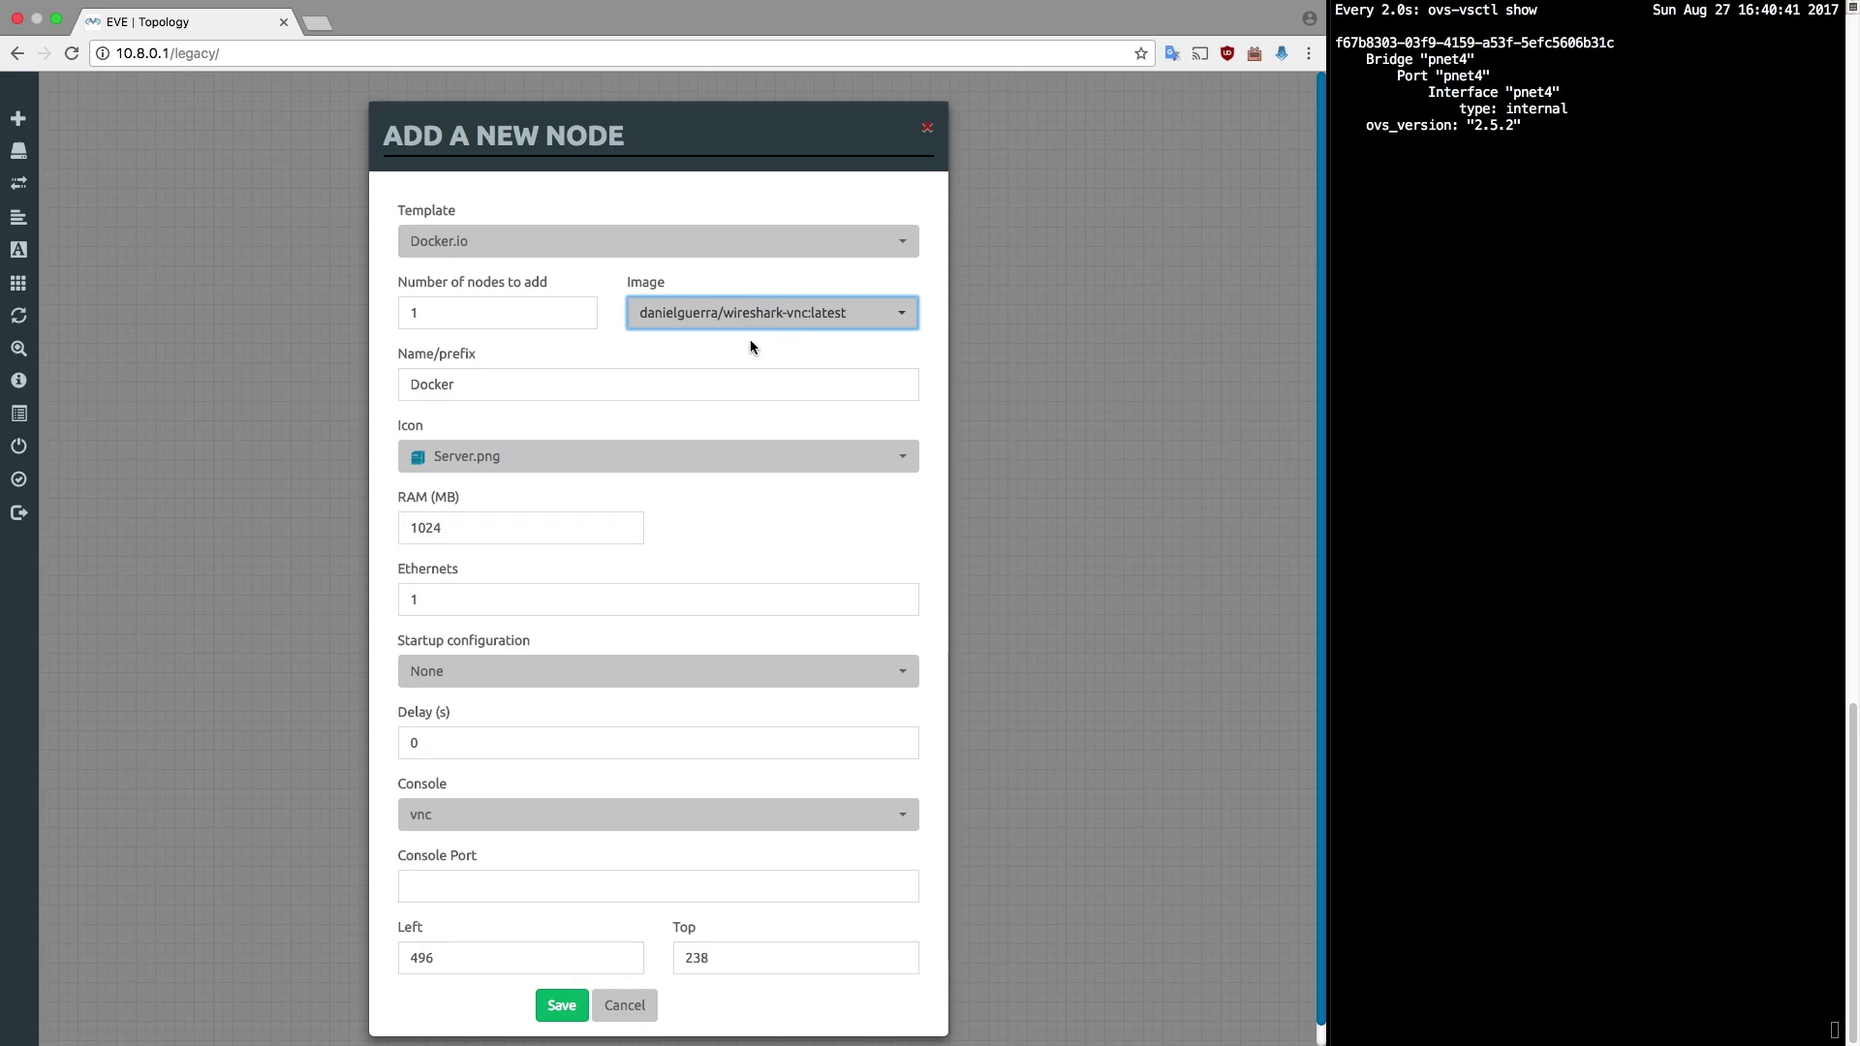
Set the Docker node's RAM to 1024 MB and its console to vnc, leave the console port empty, and save it.
left_click(510, 522)
double_click(437, 526)
type("1024")
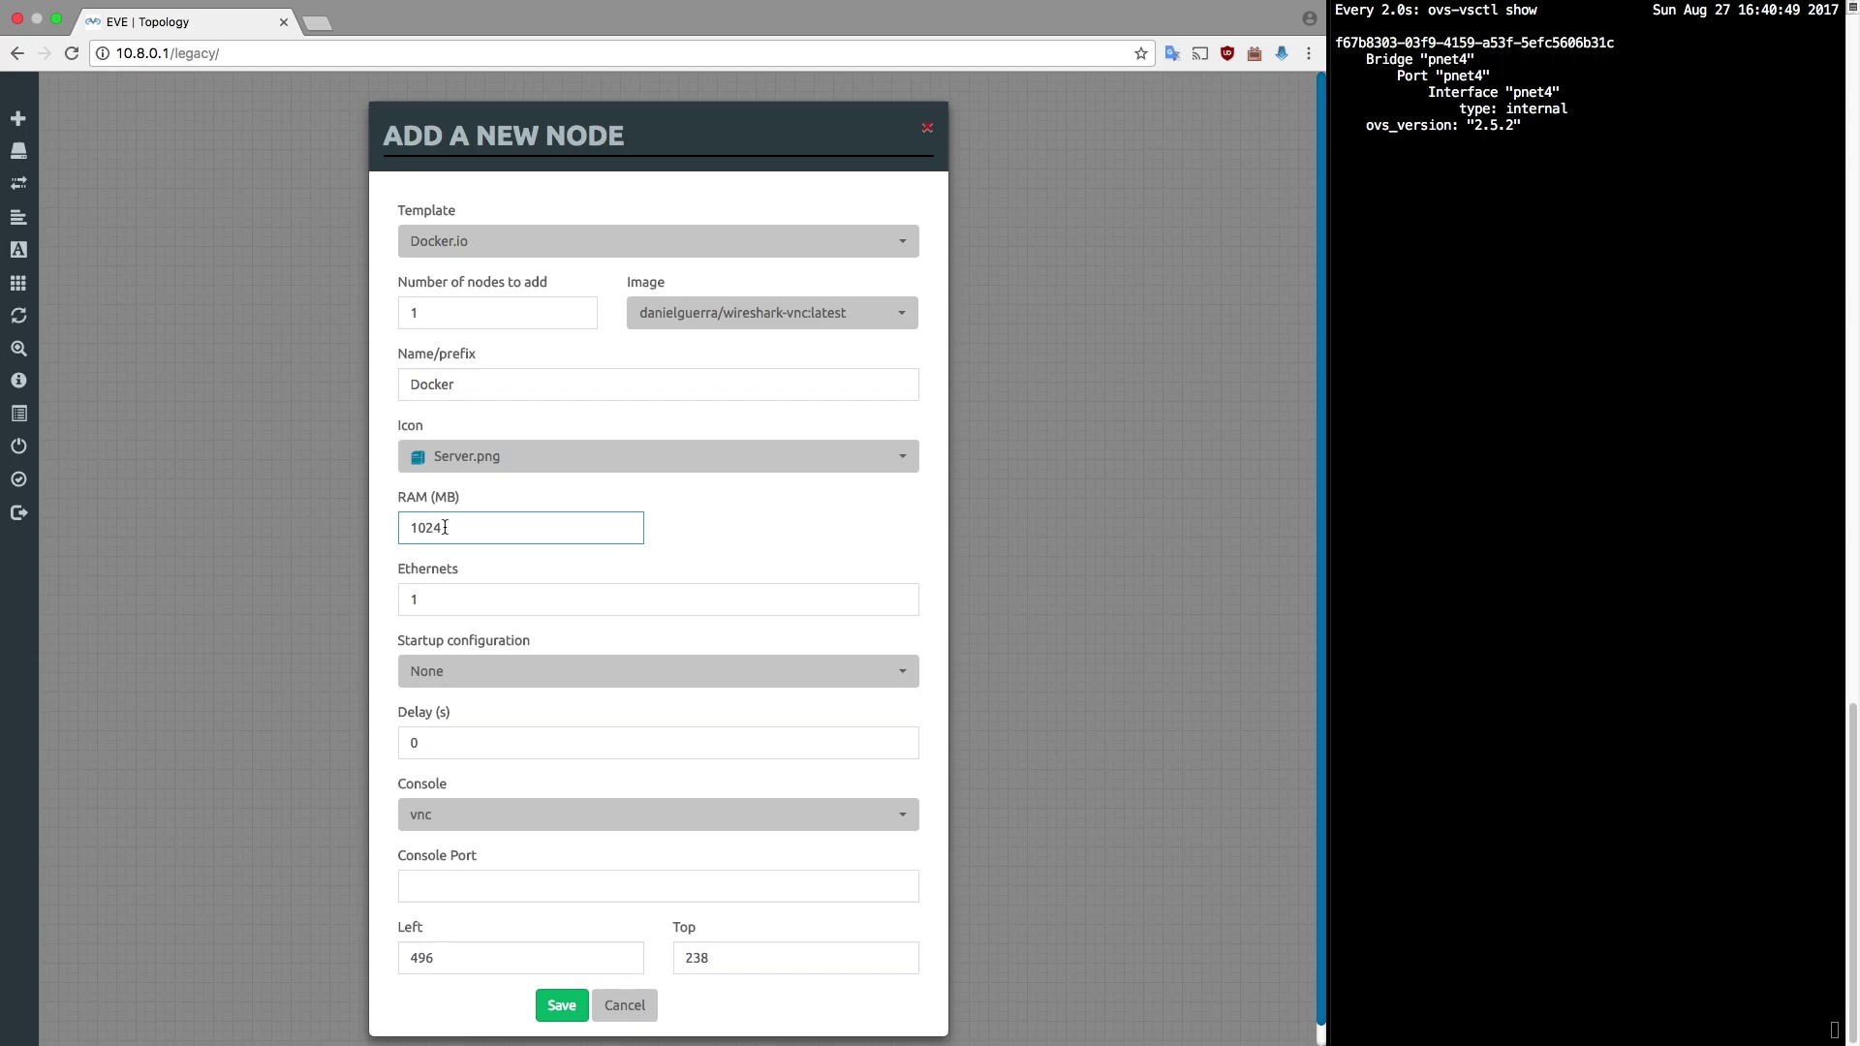
left_click_drag(447, 527, 415, 527)
left_click(457, 531)
left_click(491, 819)
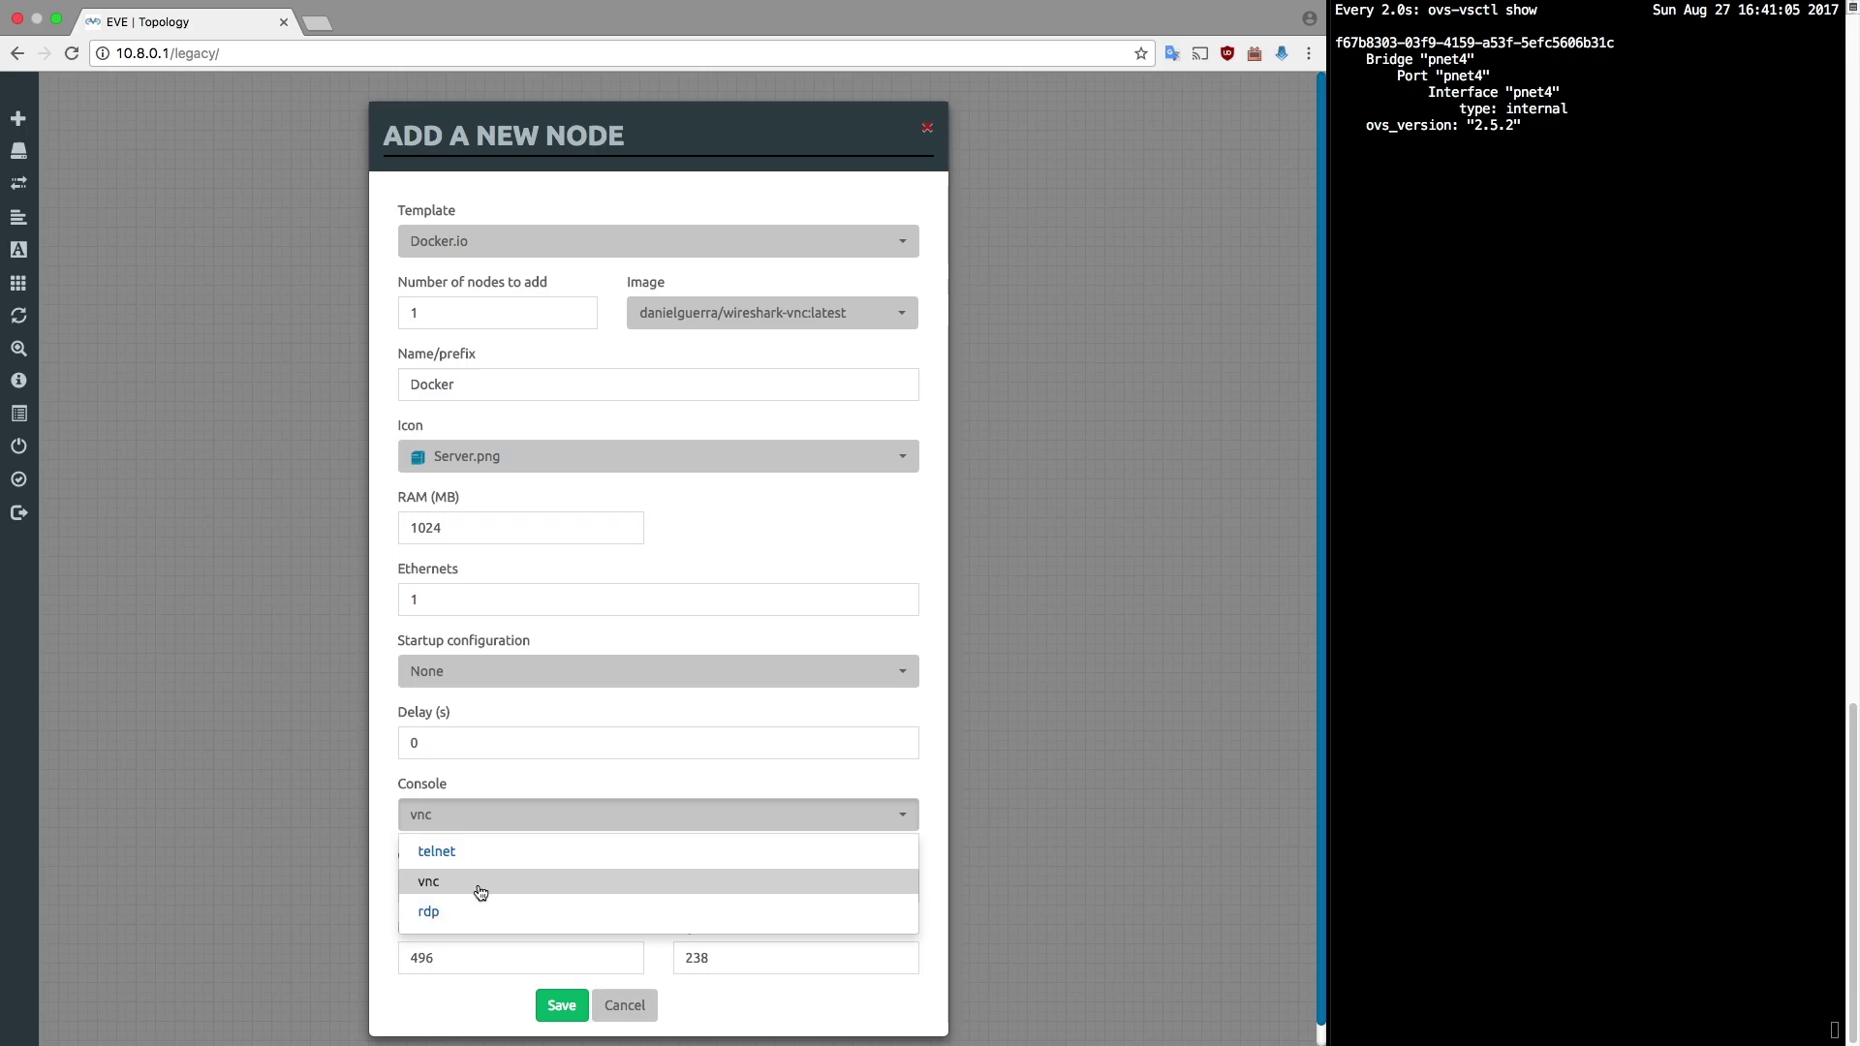
left_click(480, 785)
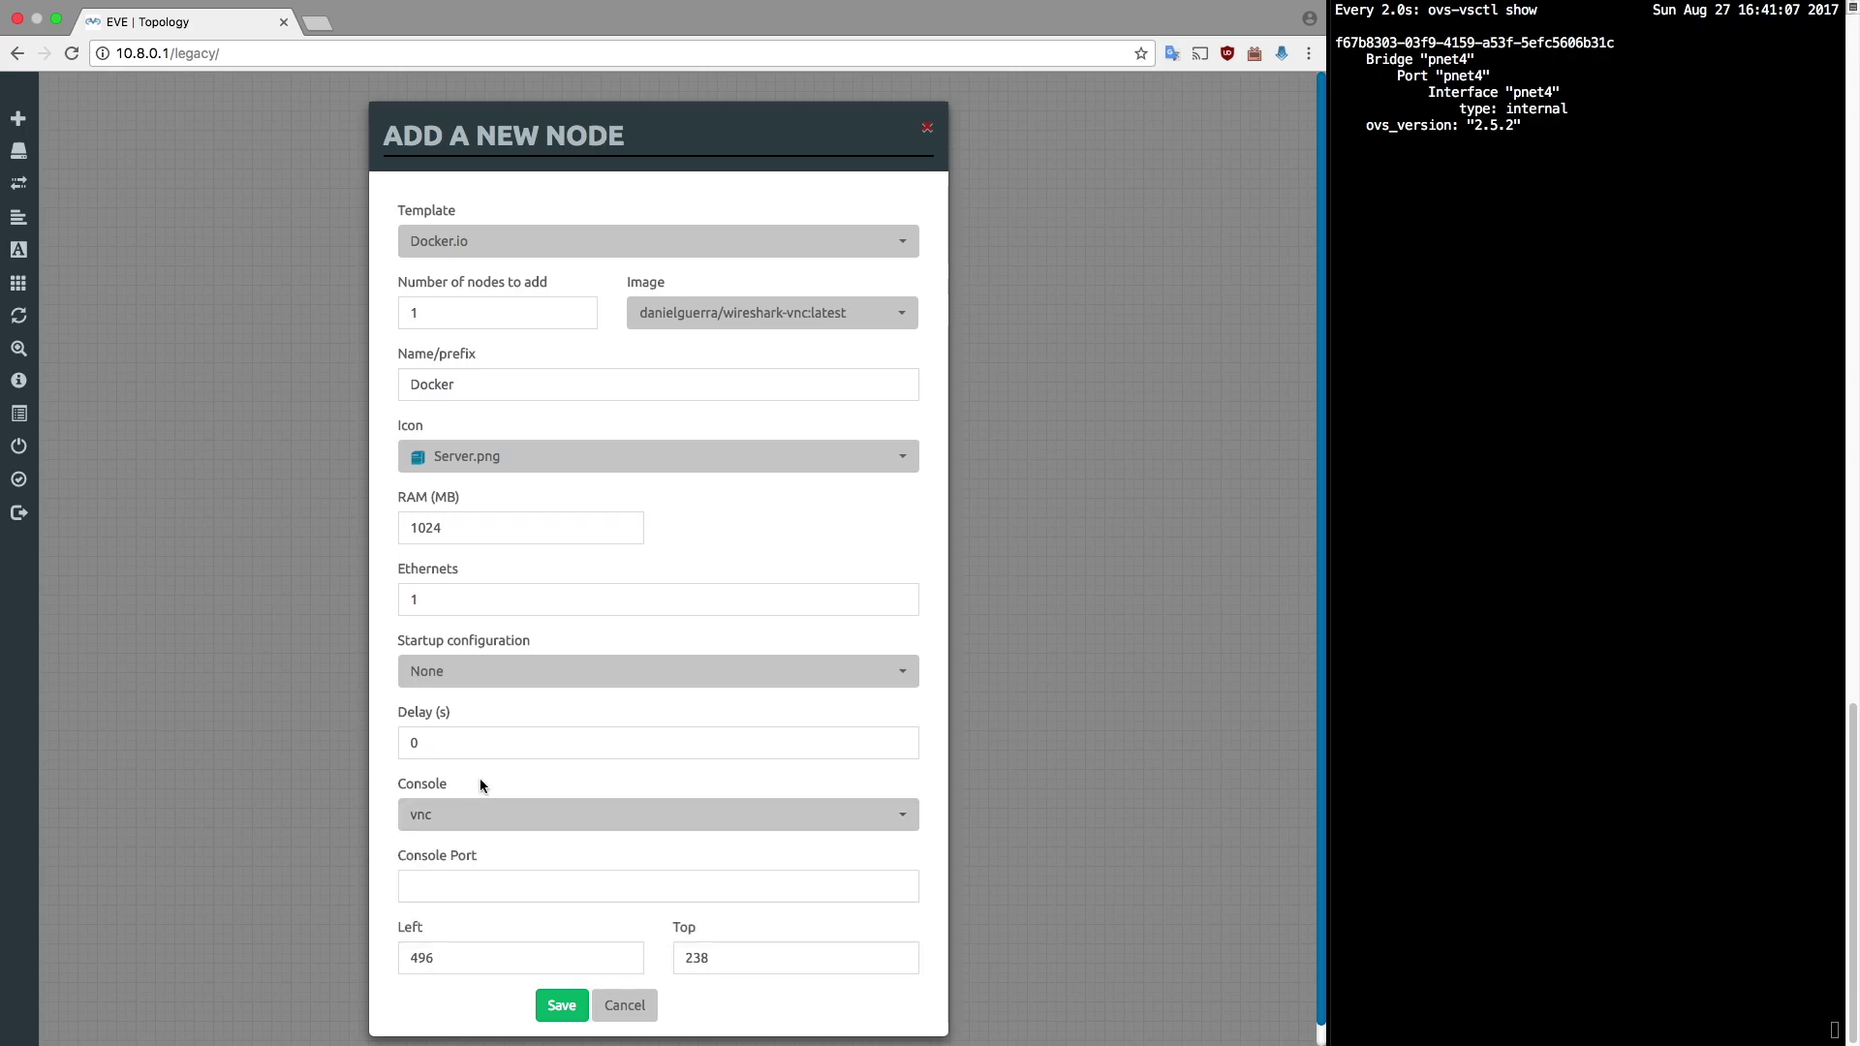
left_click(483, 816)
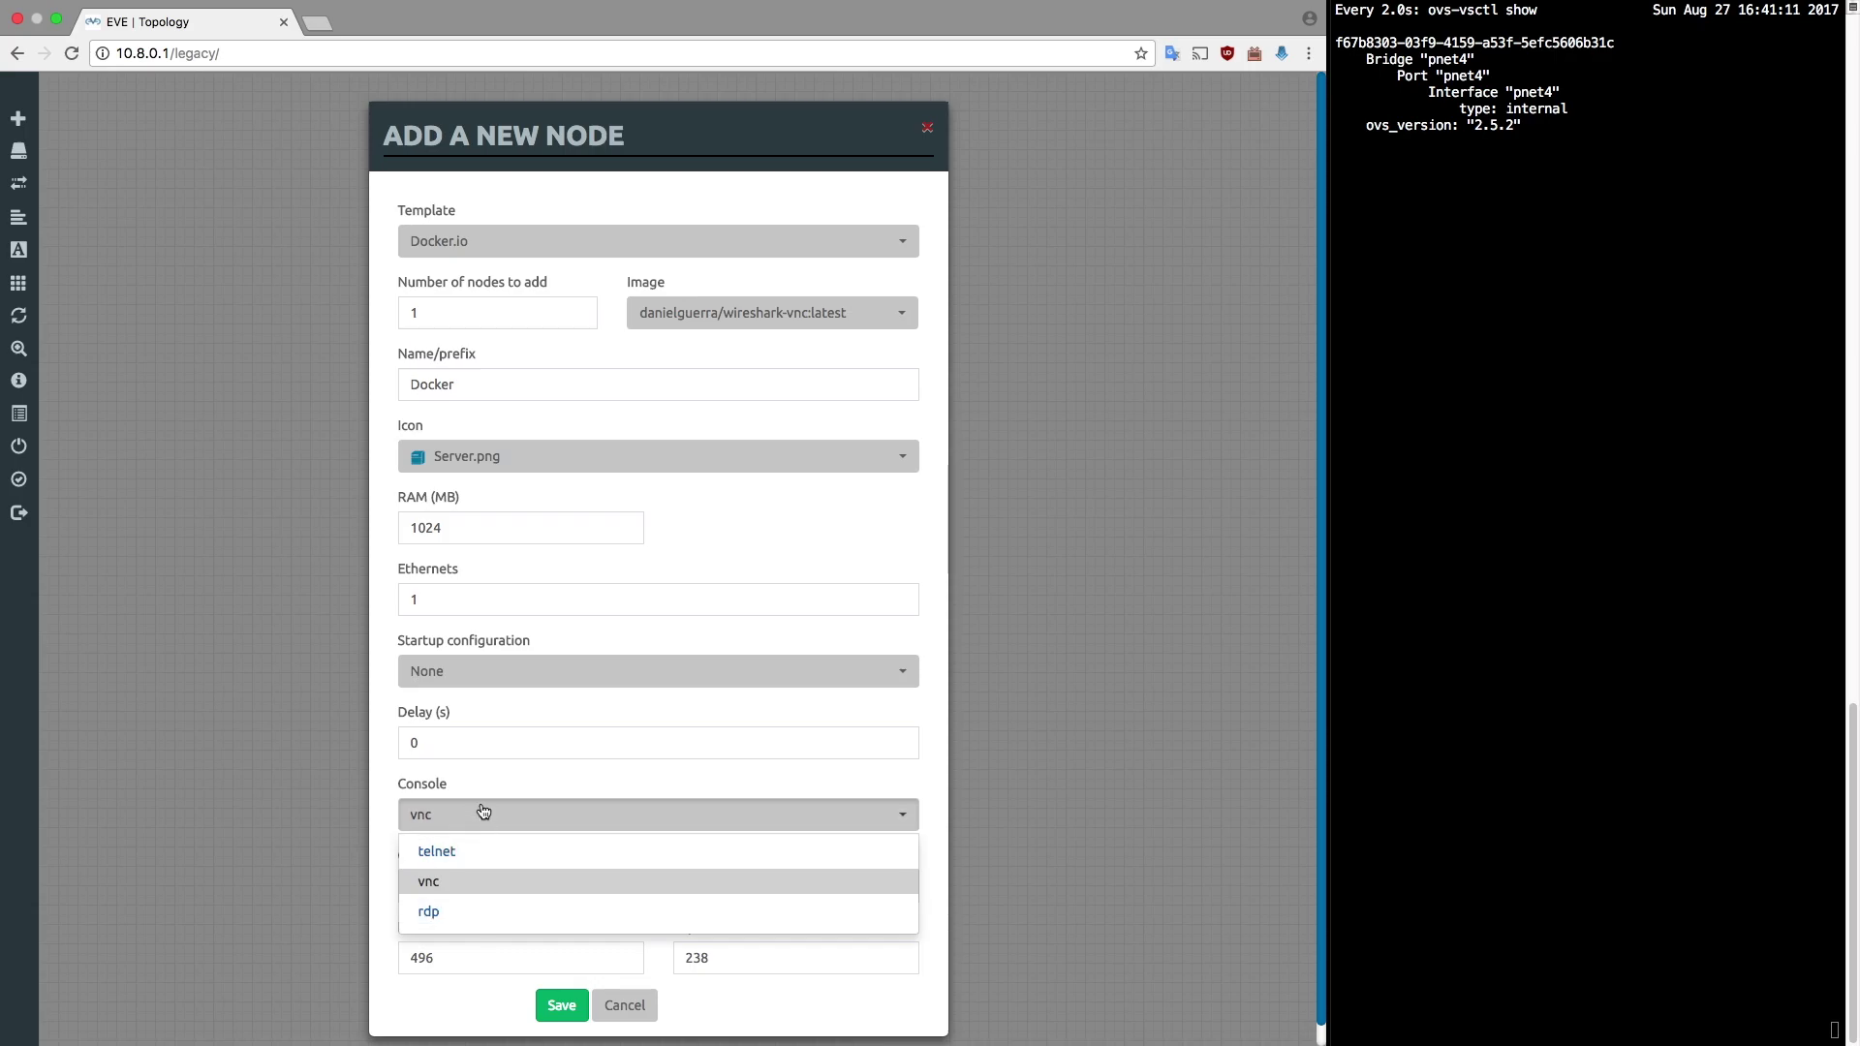
left_click(480, 823)
left_click(475, 884)
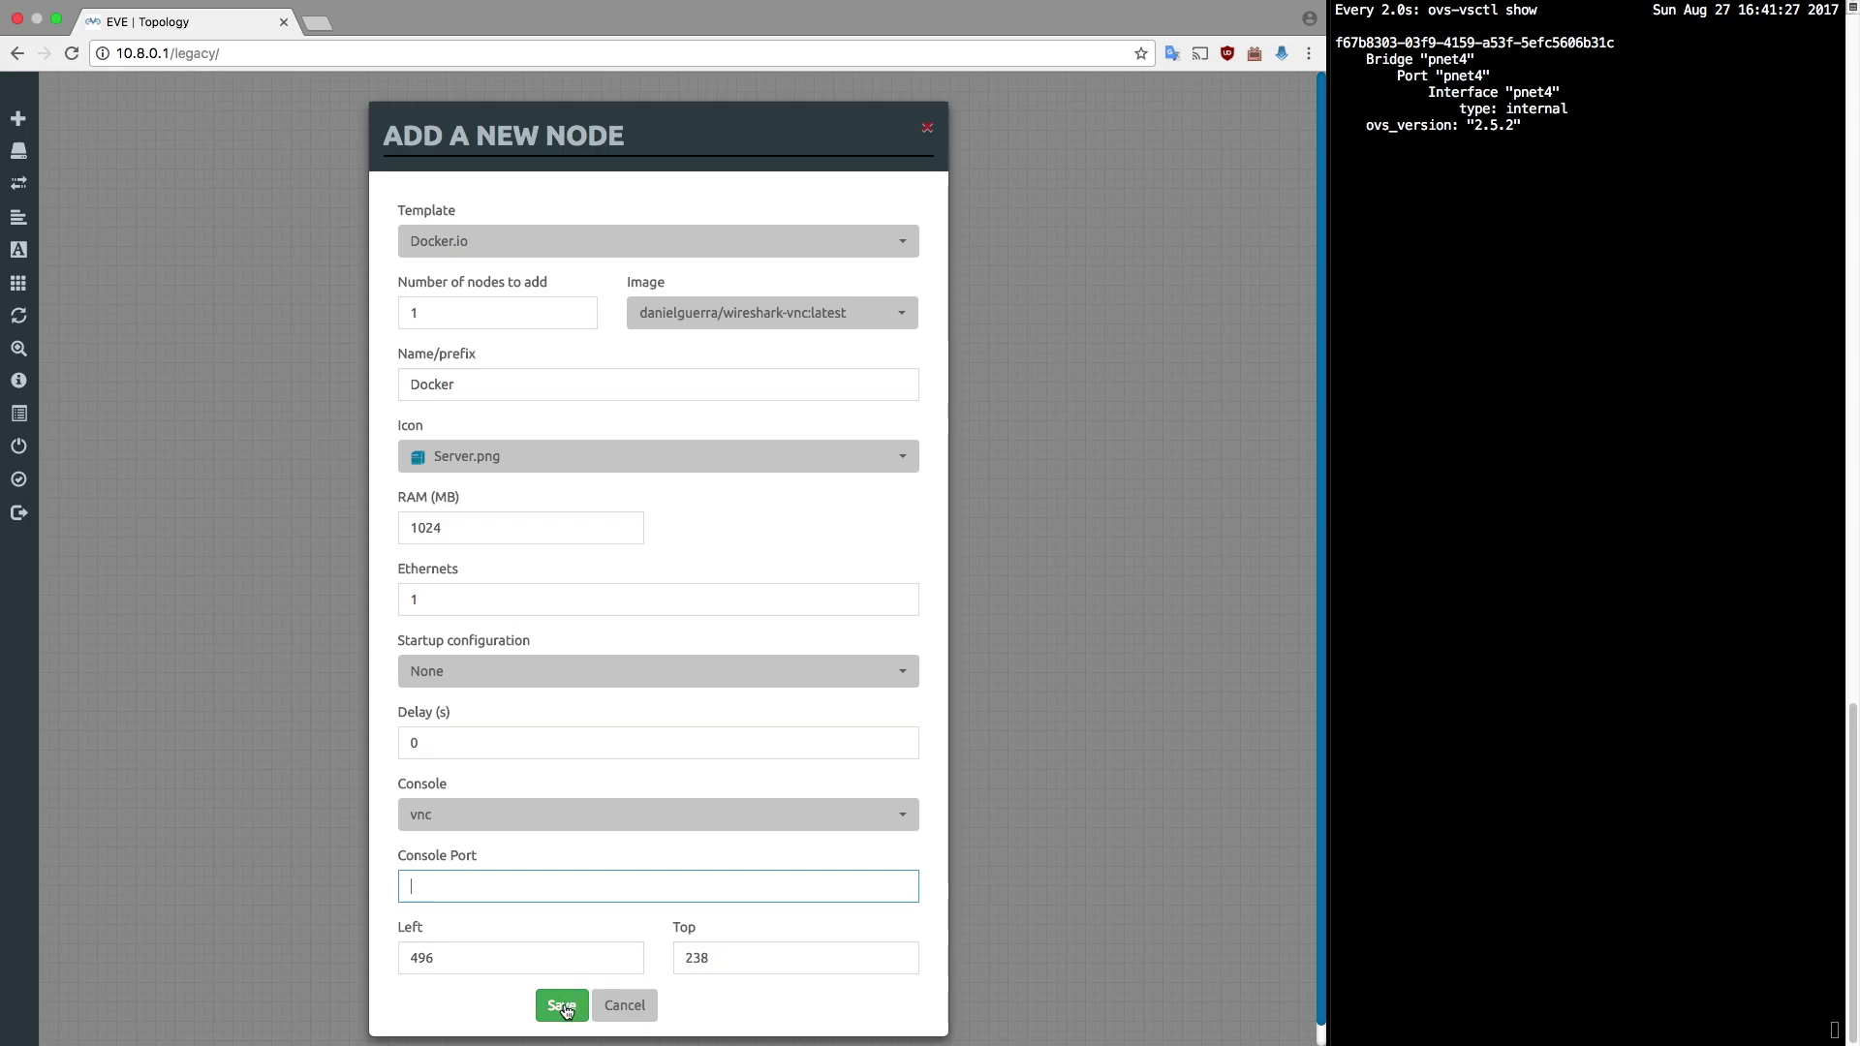
left_click(567, 1010)
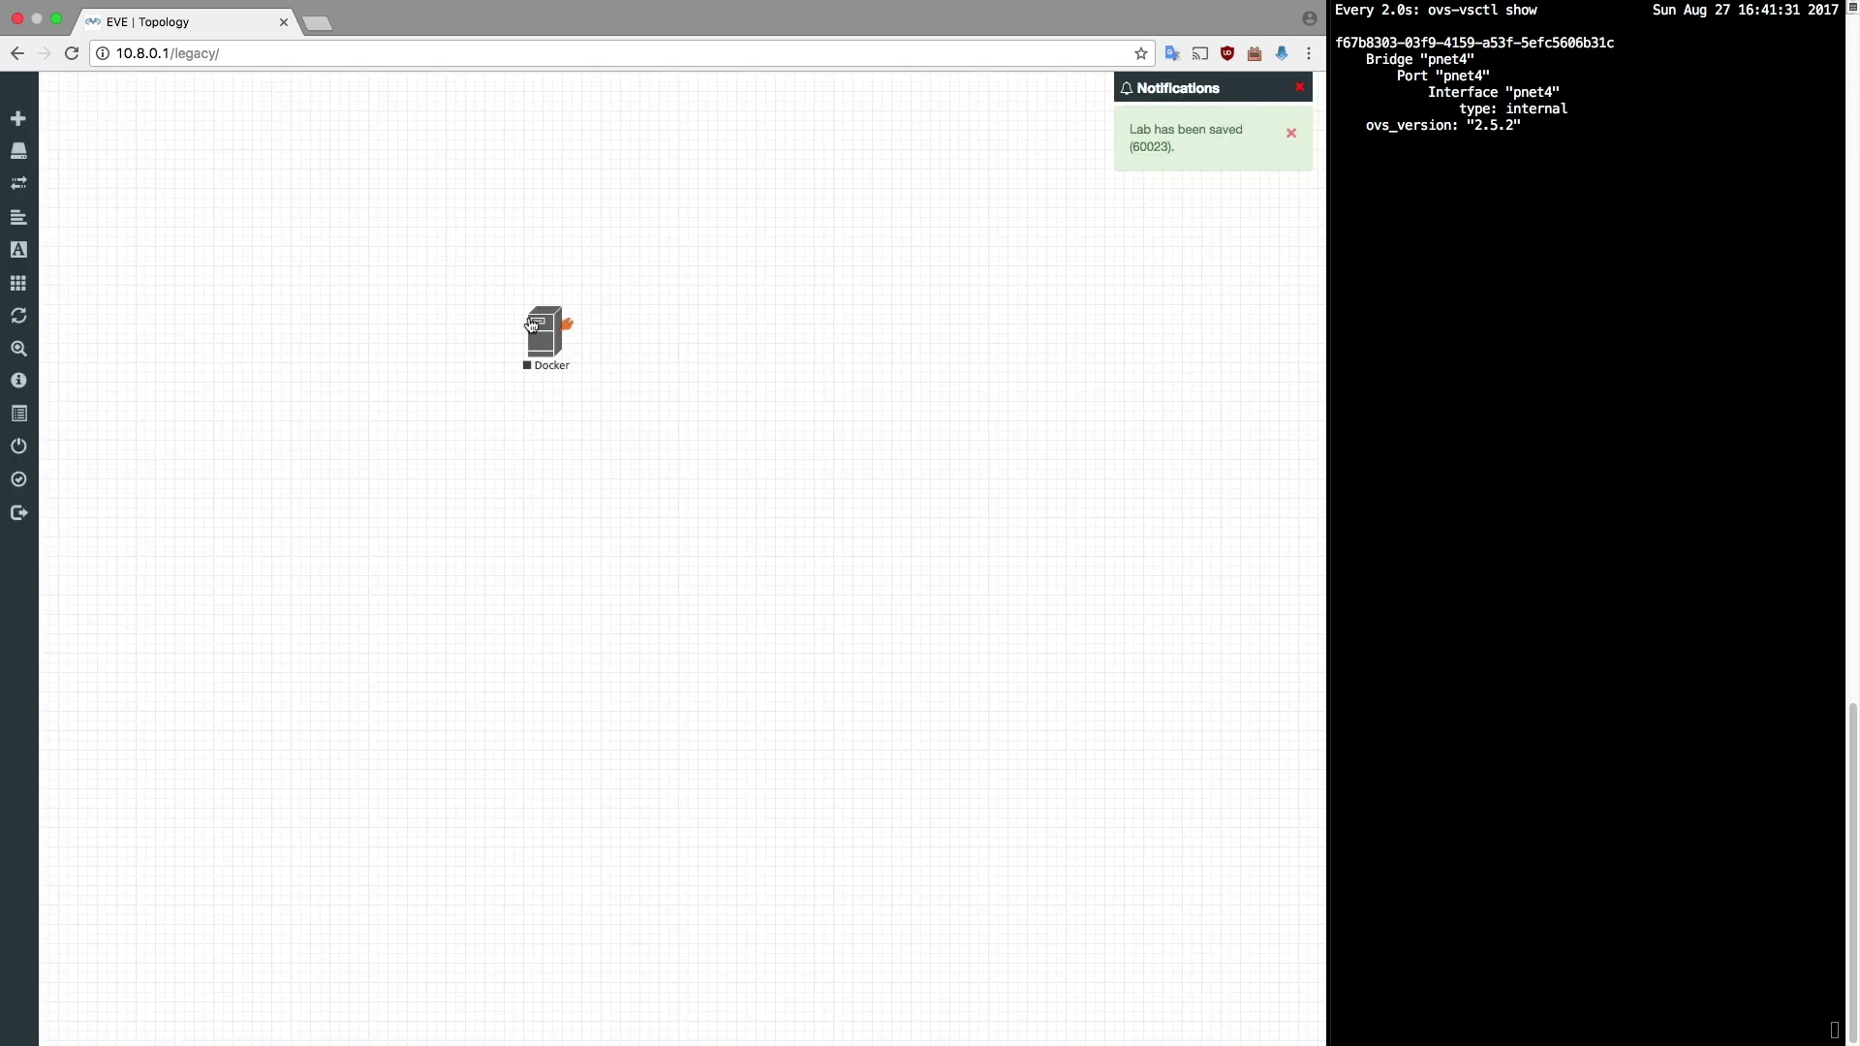
Start the Docker node and open its console.
right_click(570, 330)
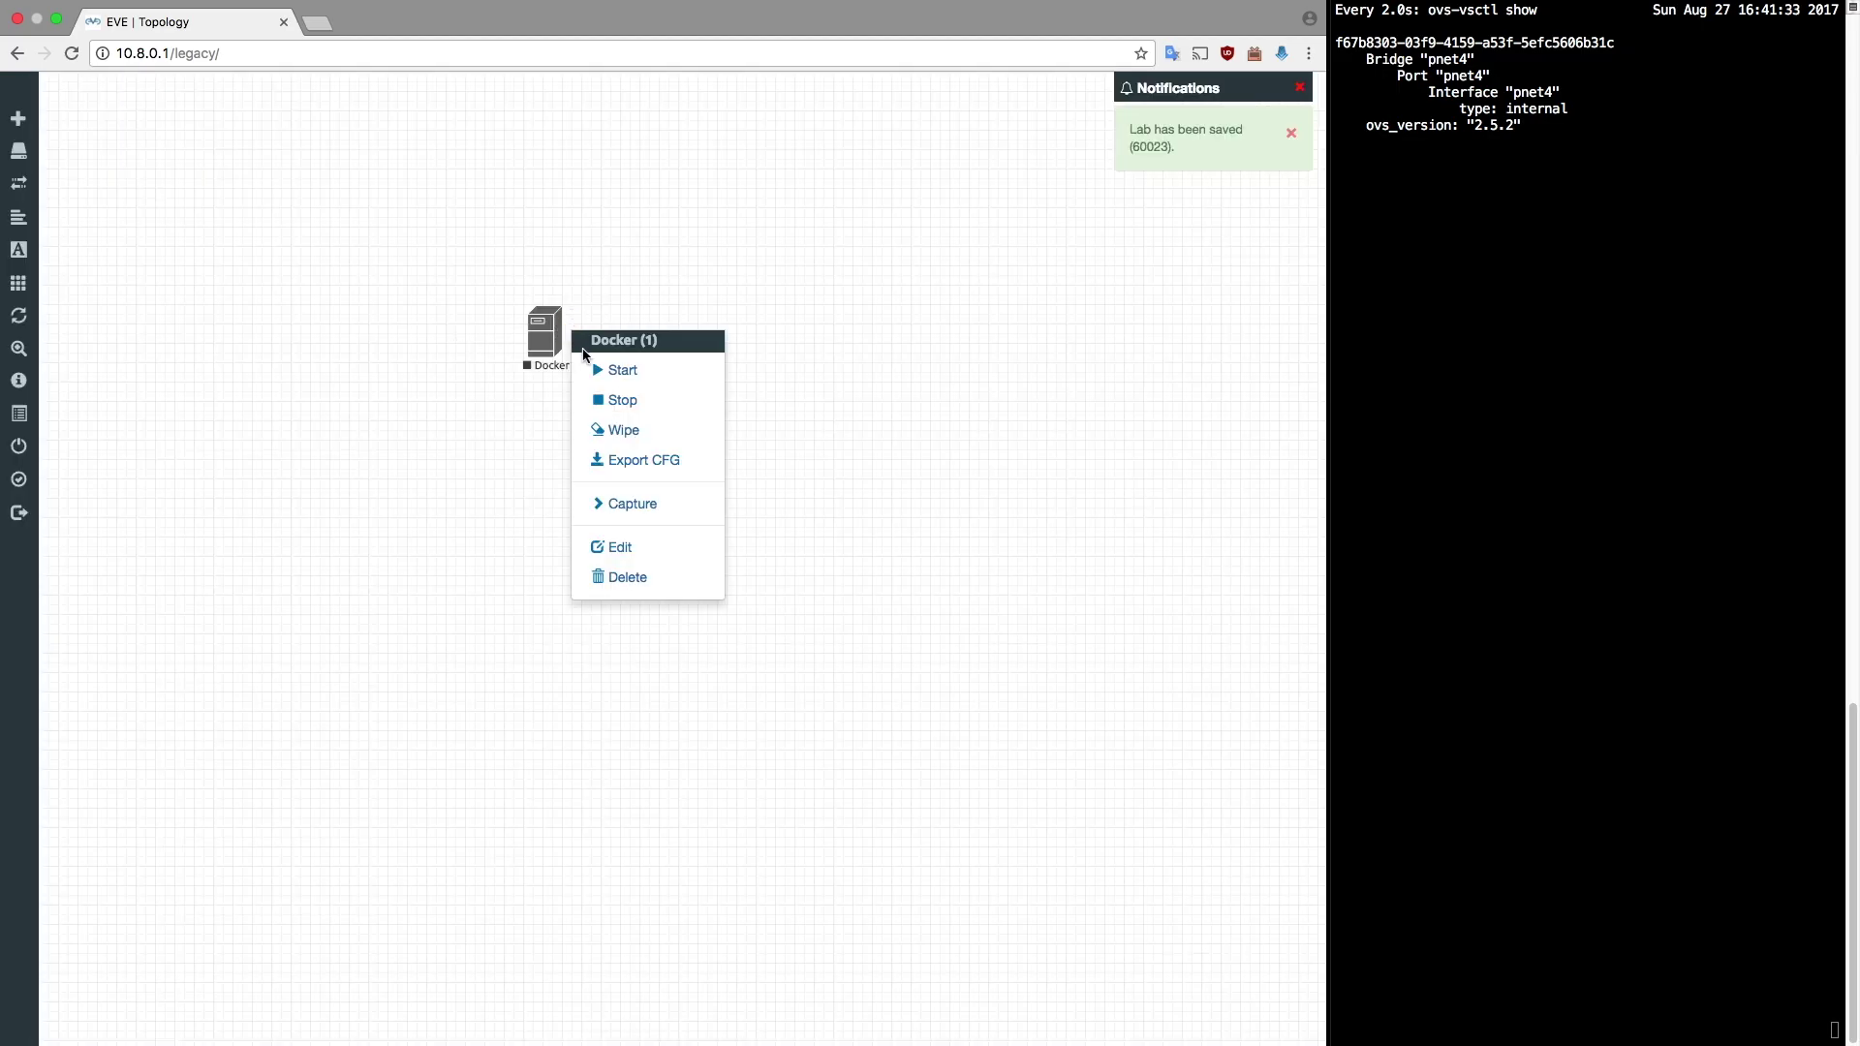
left_click(590, 374)
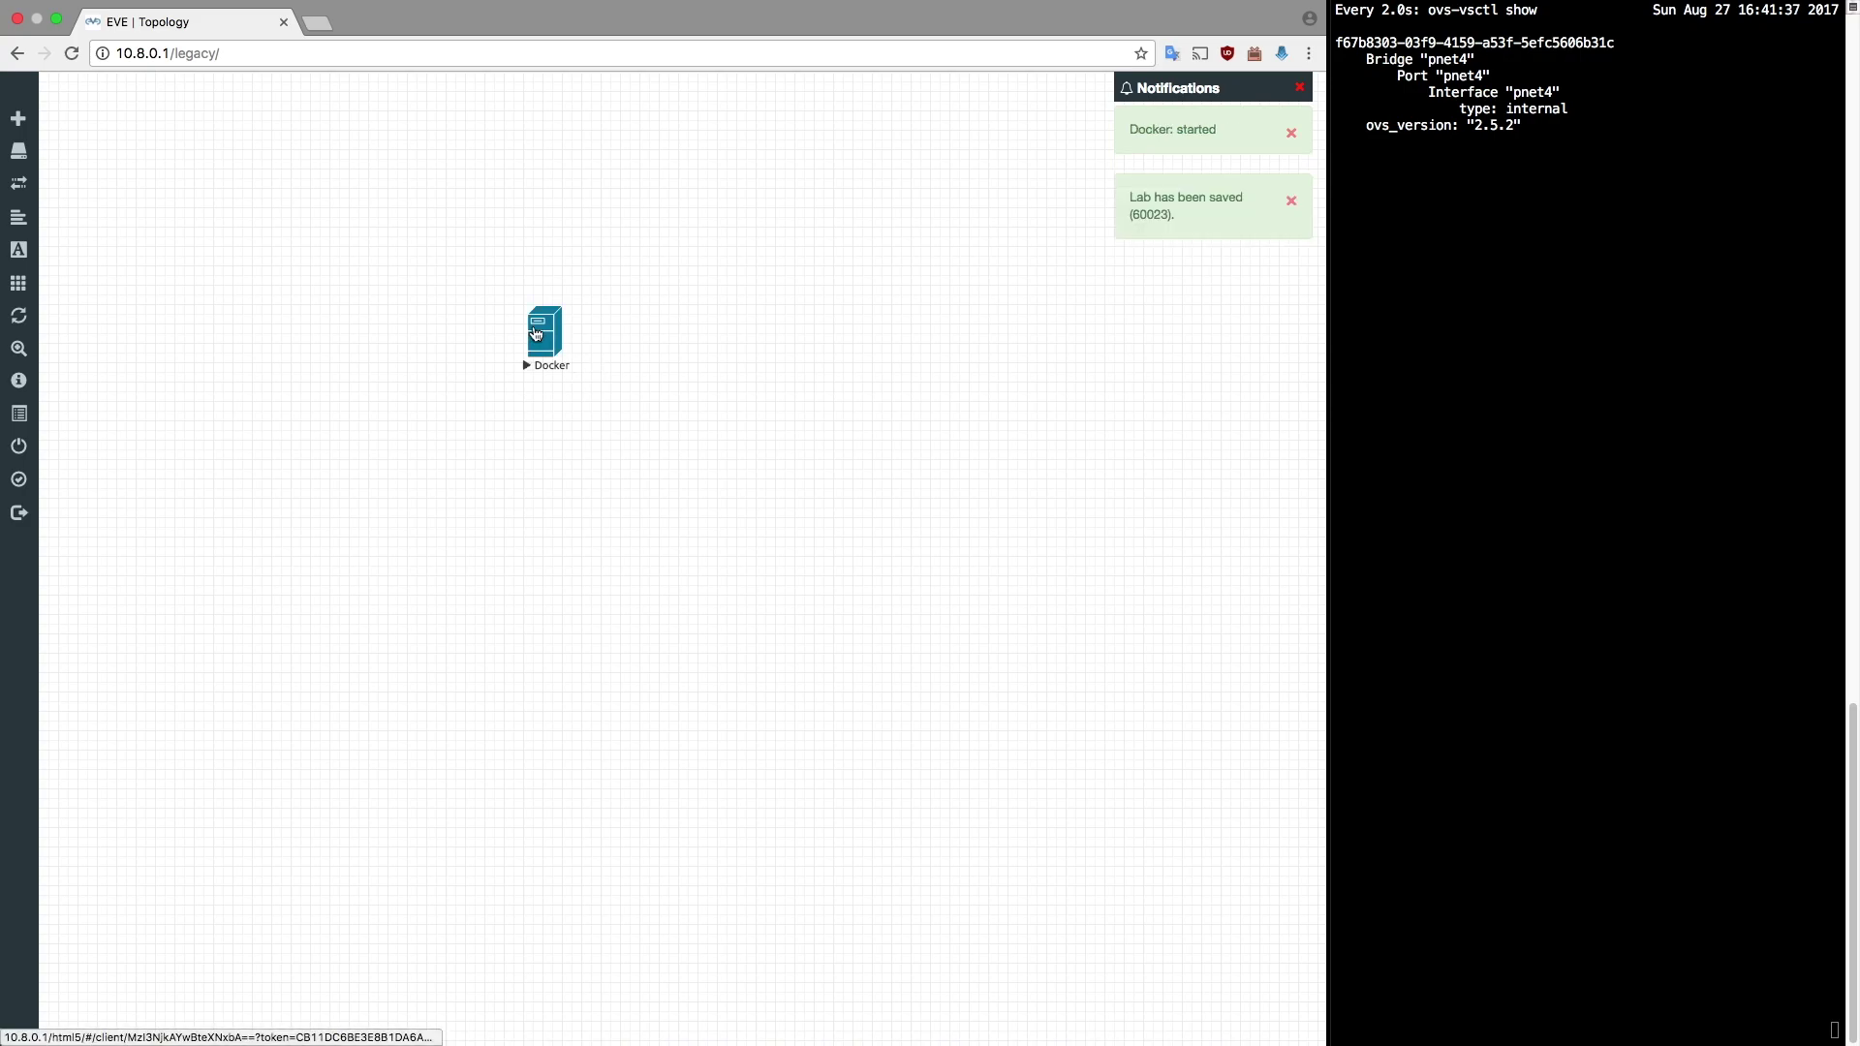
left_click(535, 334)
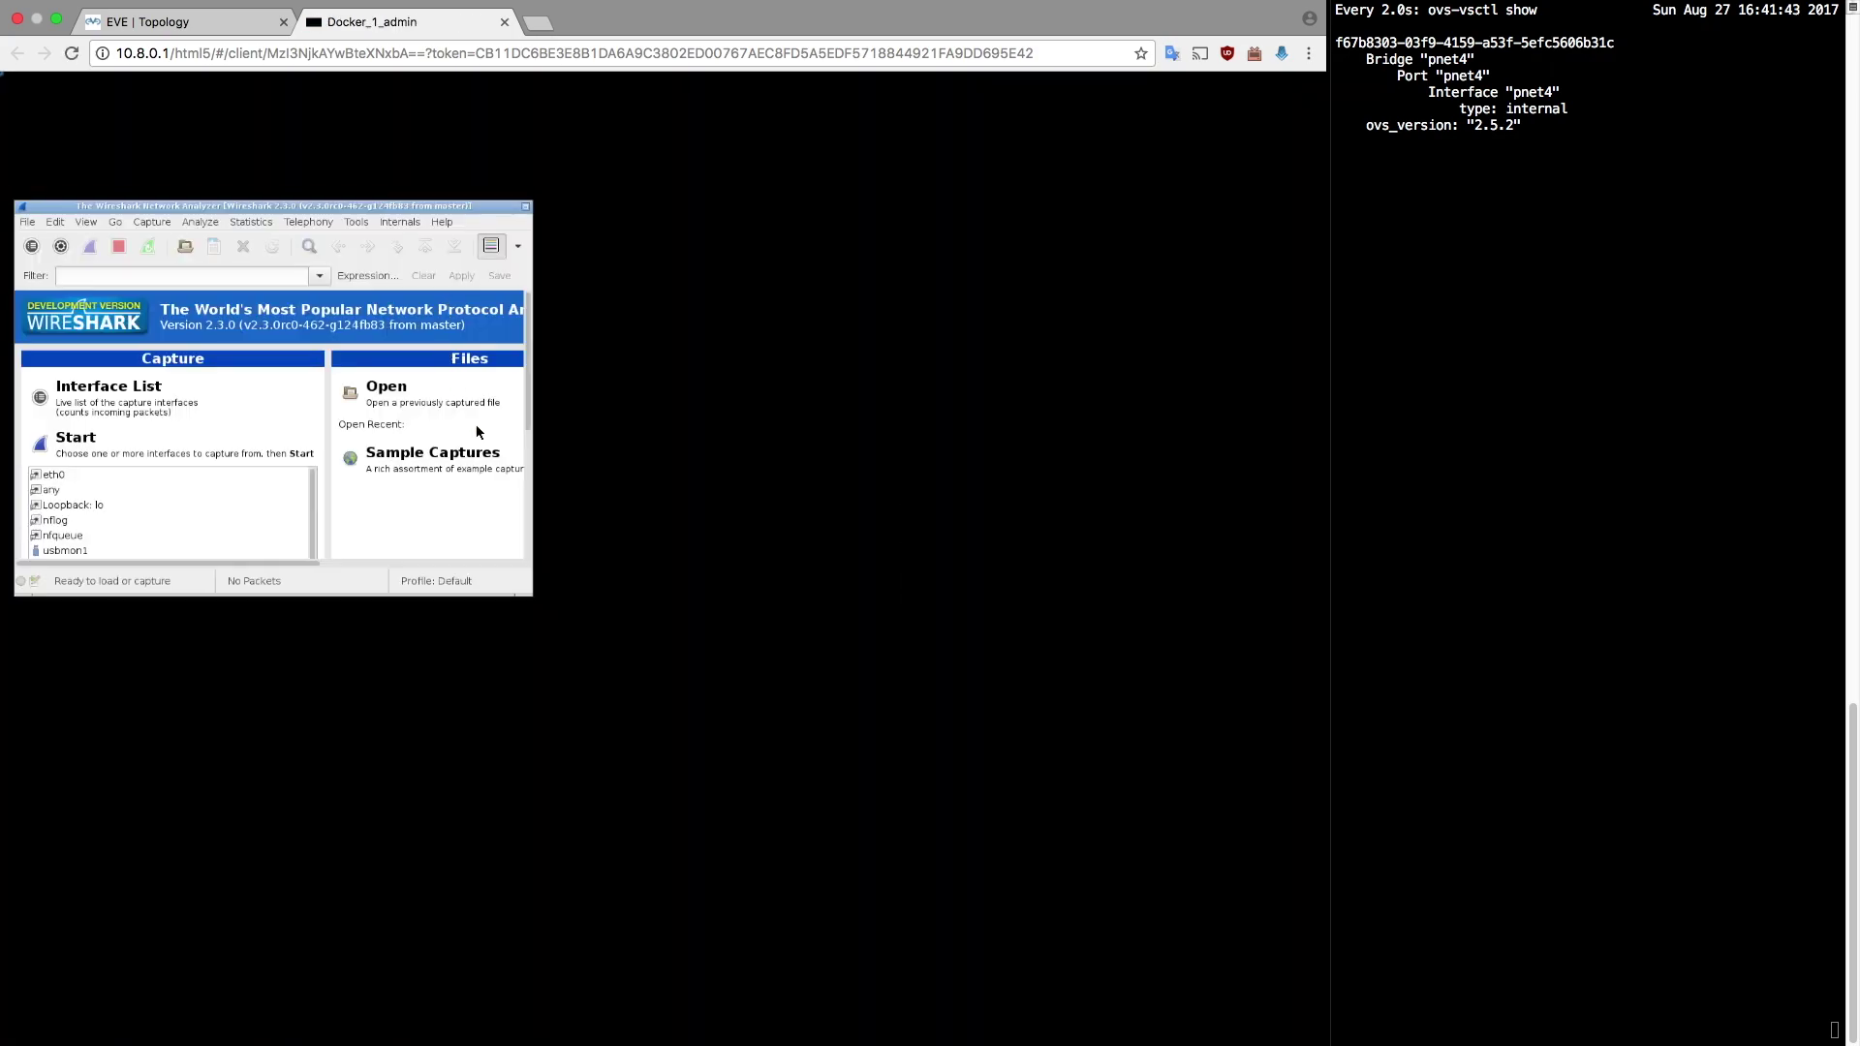
Widen the browser window slightly and maximize the Wireshark window inside the Docker console.
mouse_move(1328, 330)
left_mouse_down()
mouse_move(1473, 328)
mouse_move(1355, 333)
left_mouse_up()
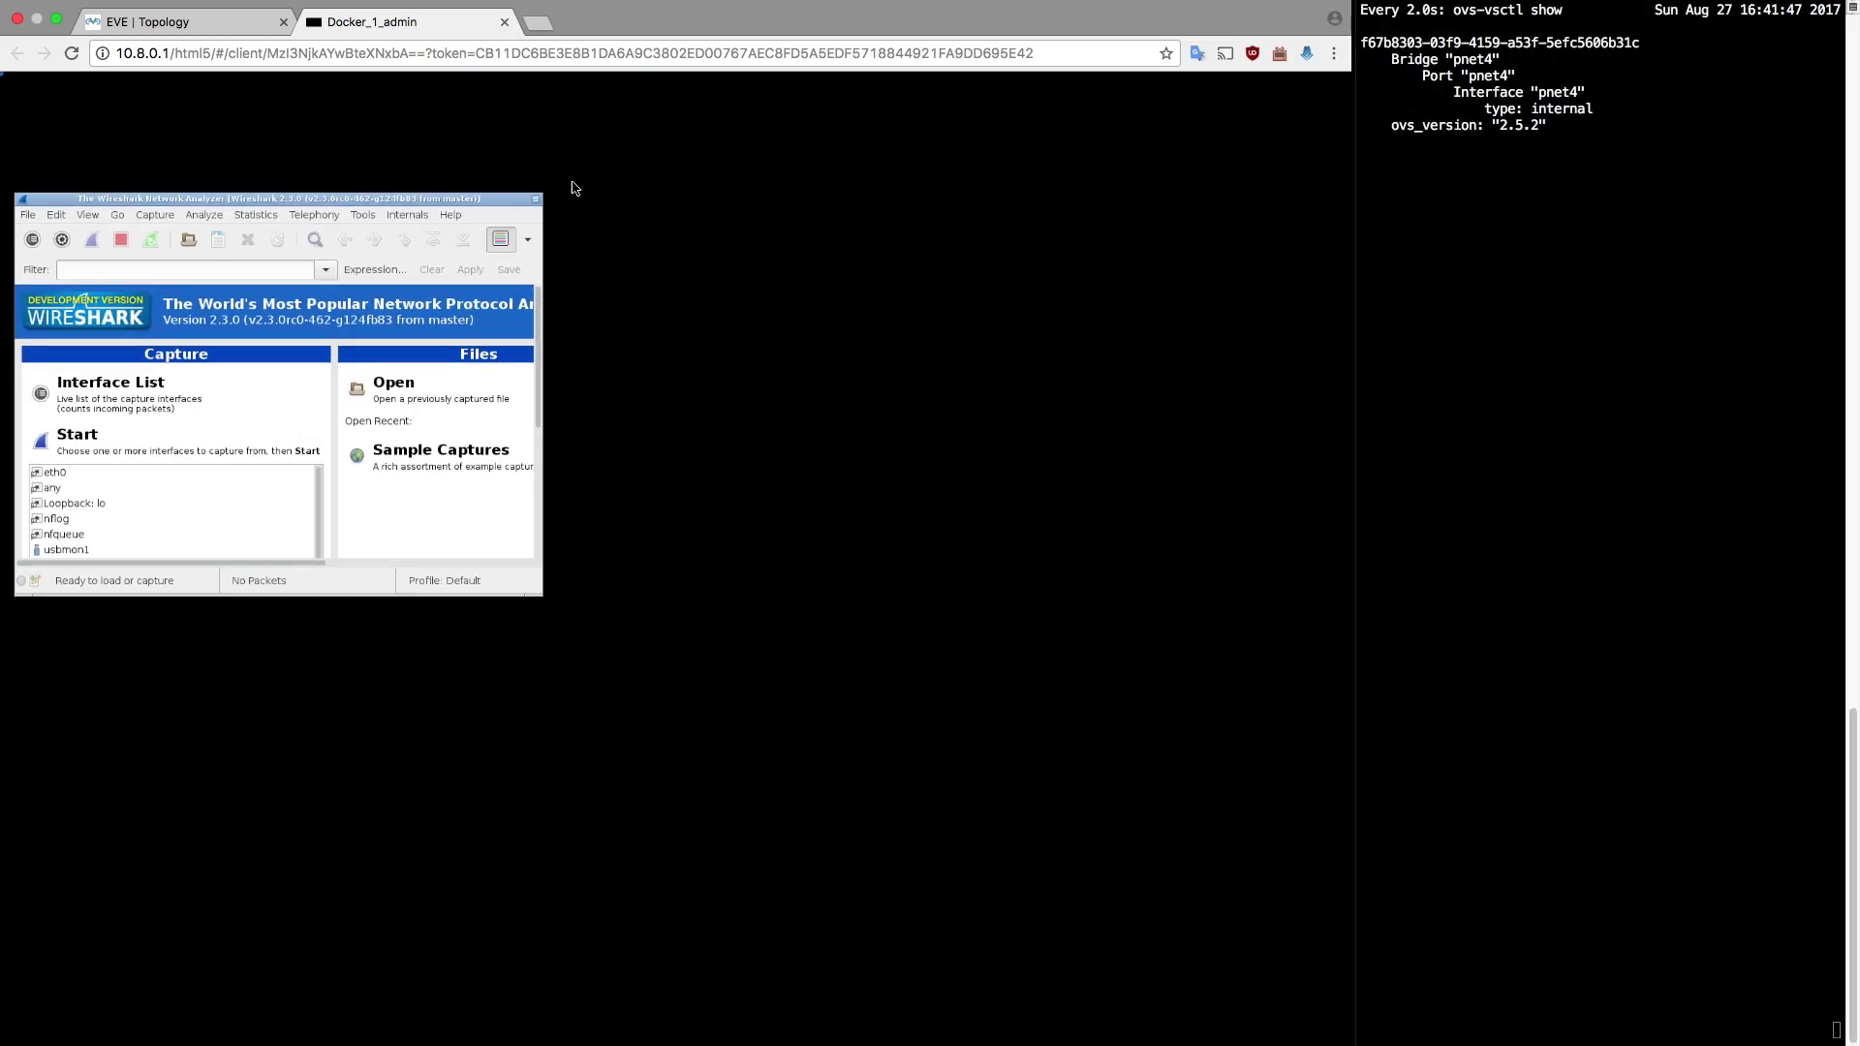
left_click(536, 200)
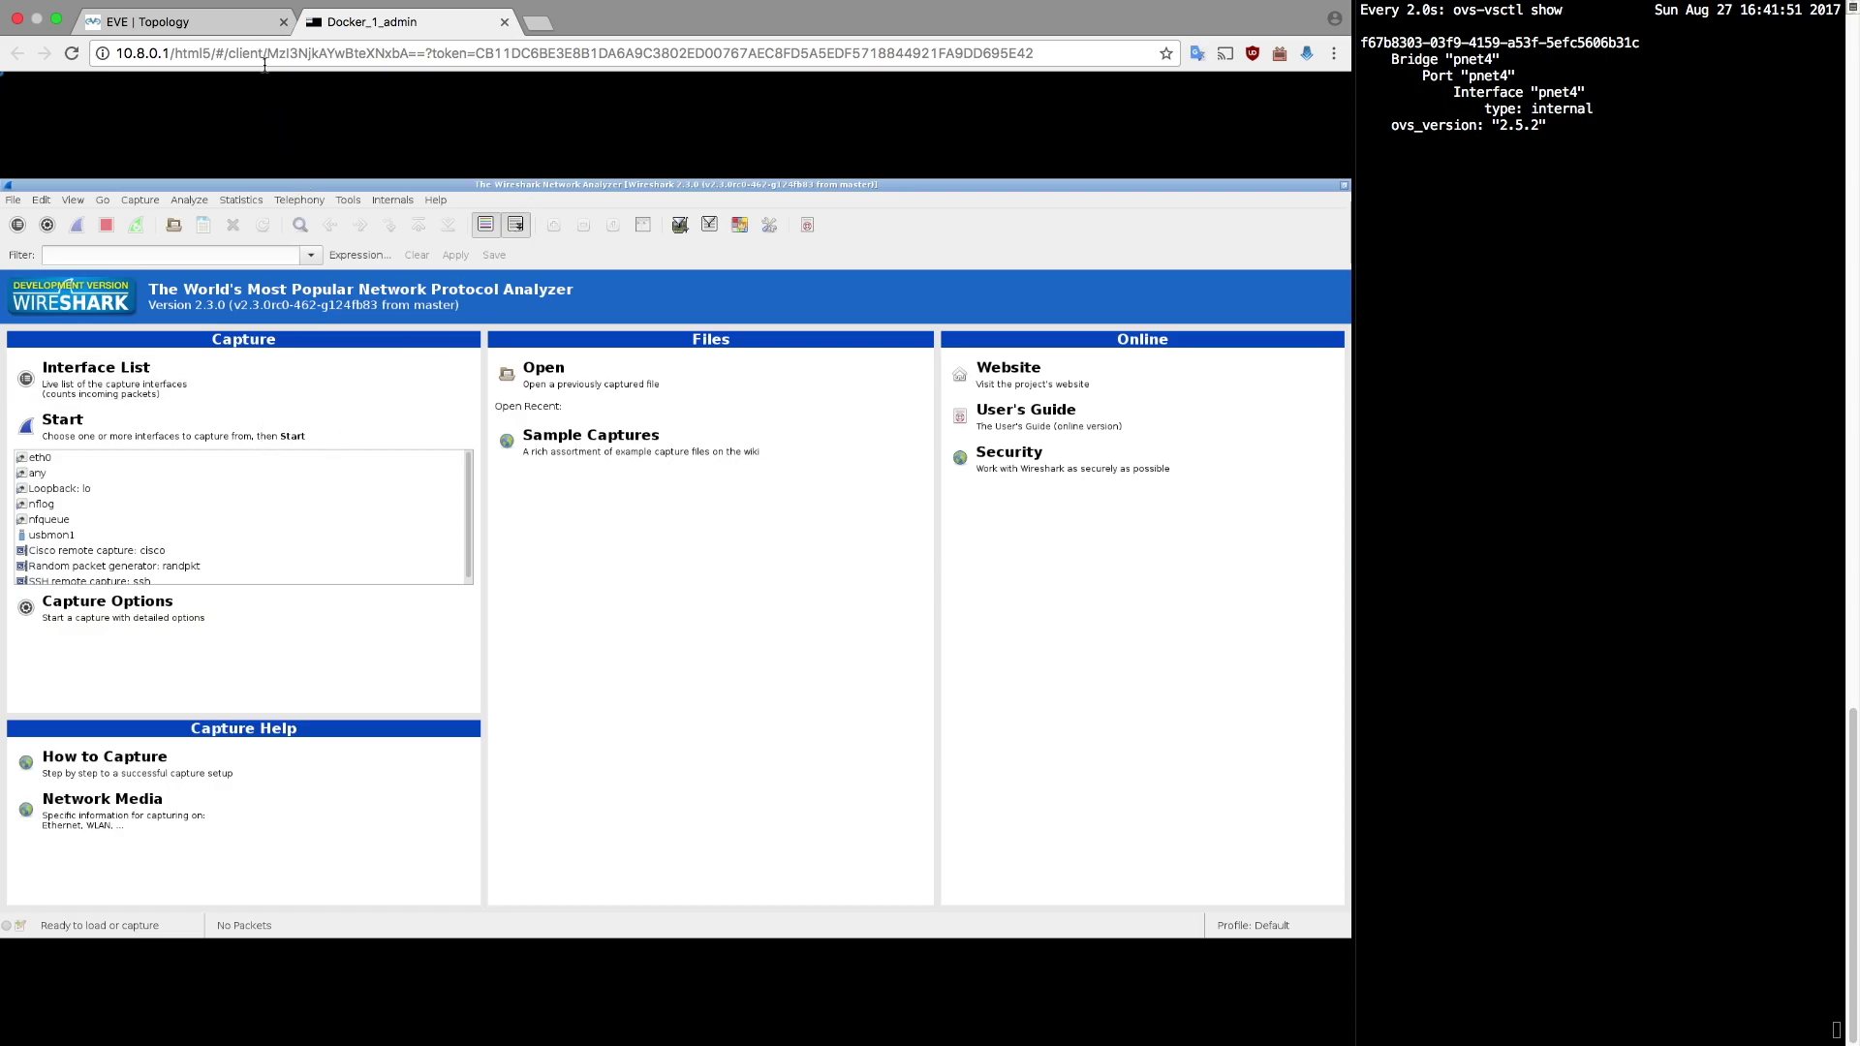
Return to the topology and check which interfaces the Docker node offers for capture.
left_click(252, 29)
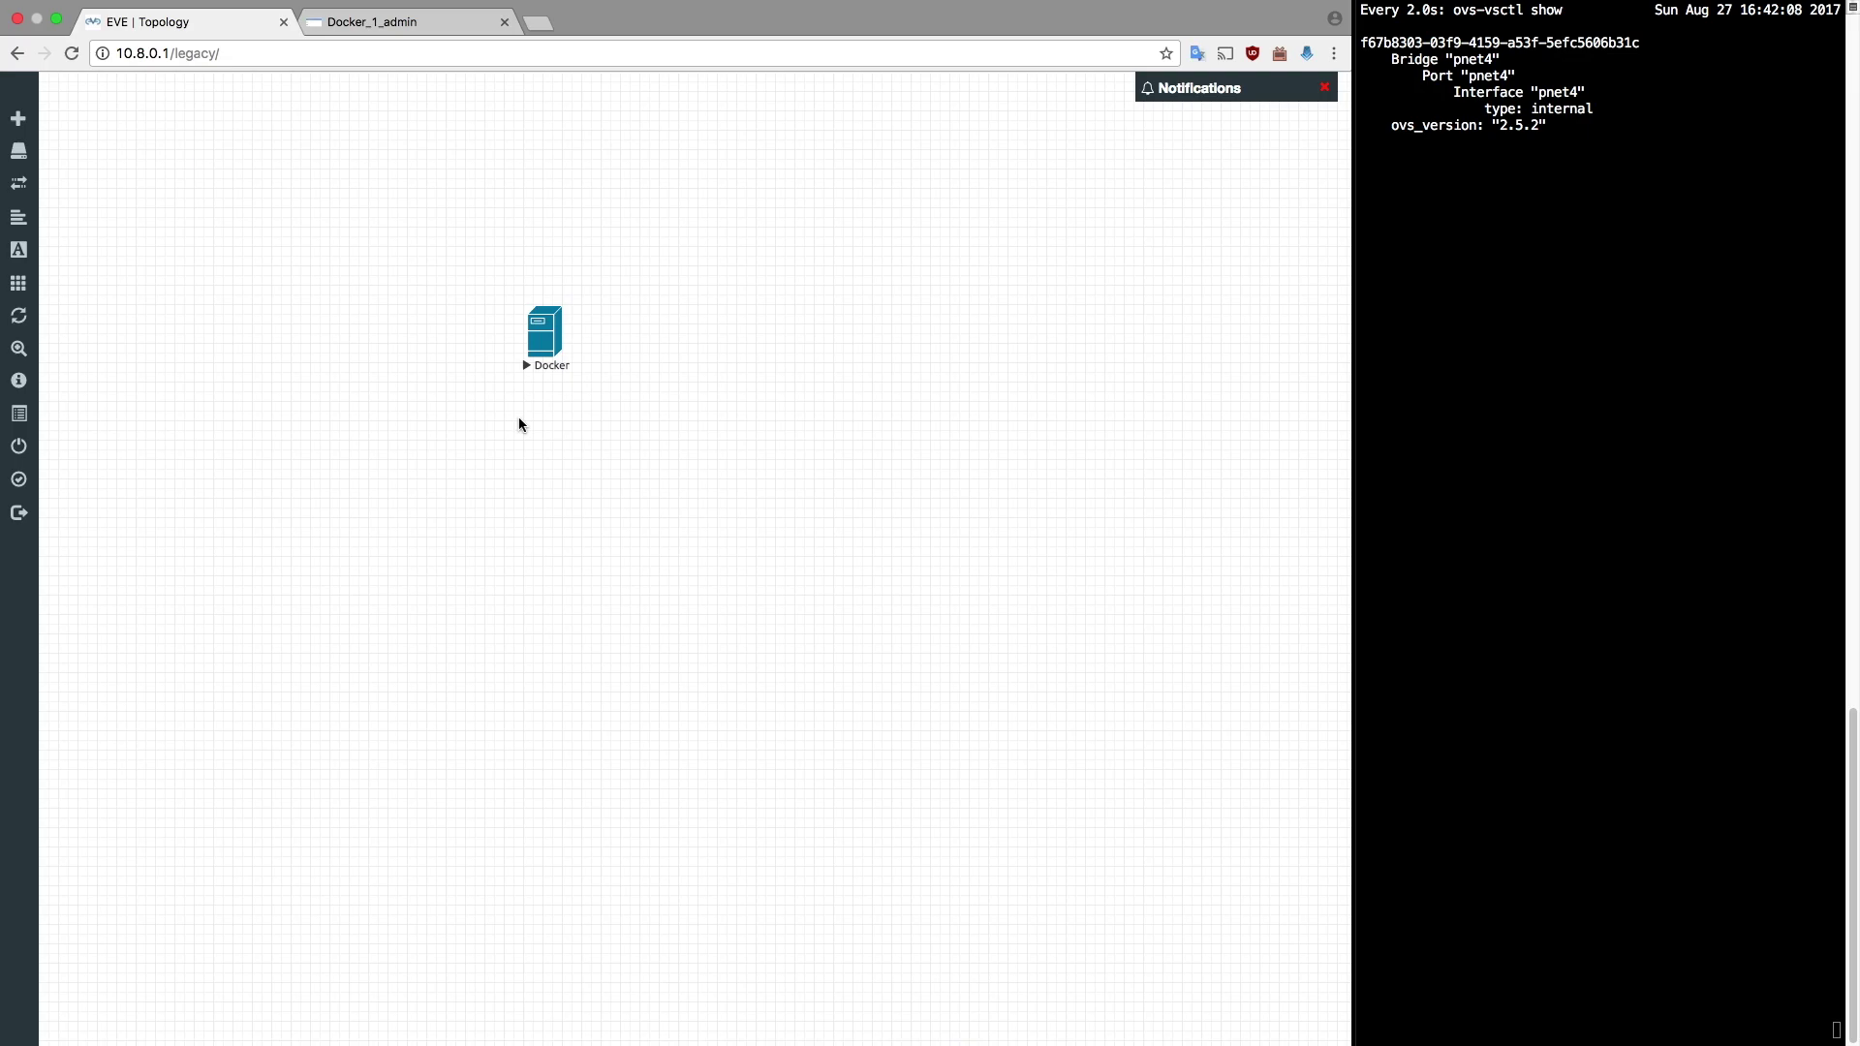
right_click(554, 344)
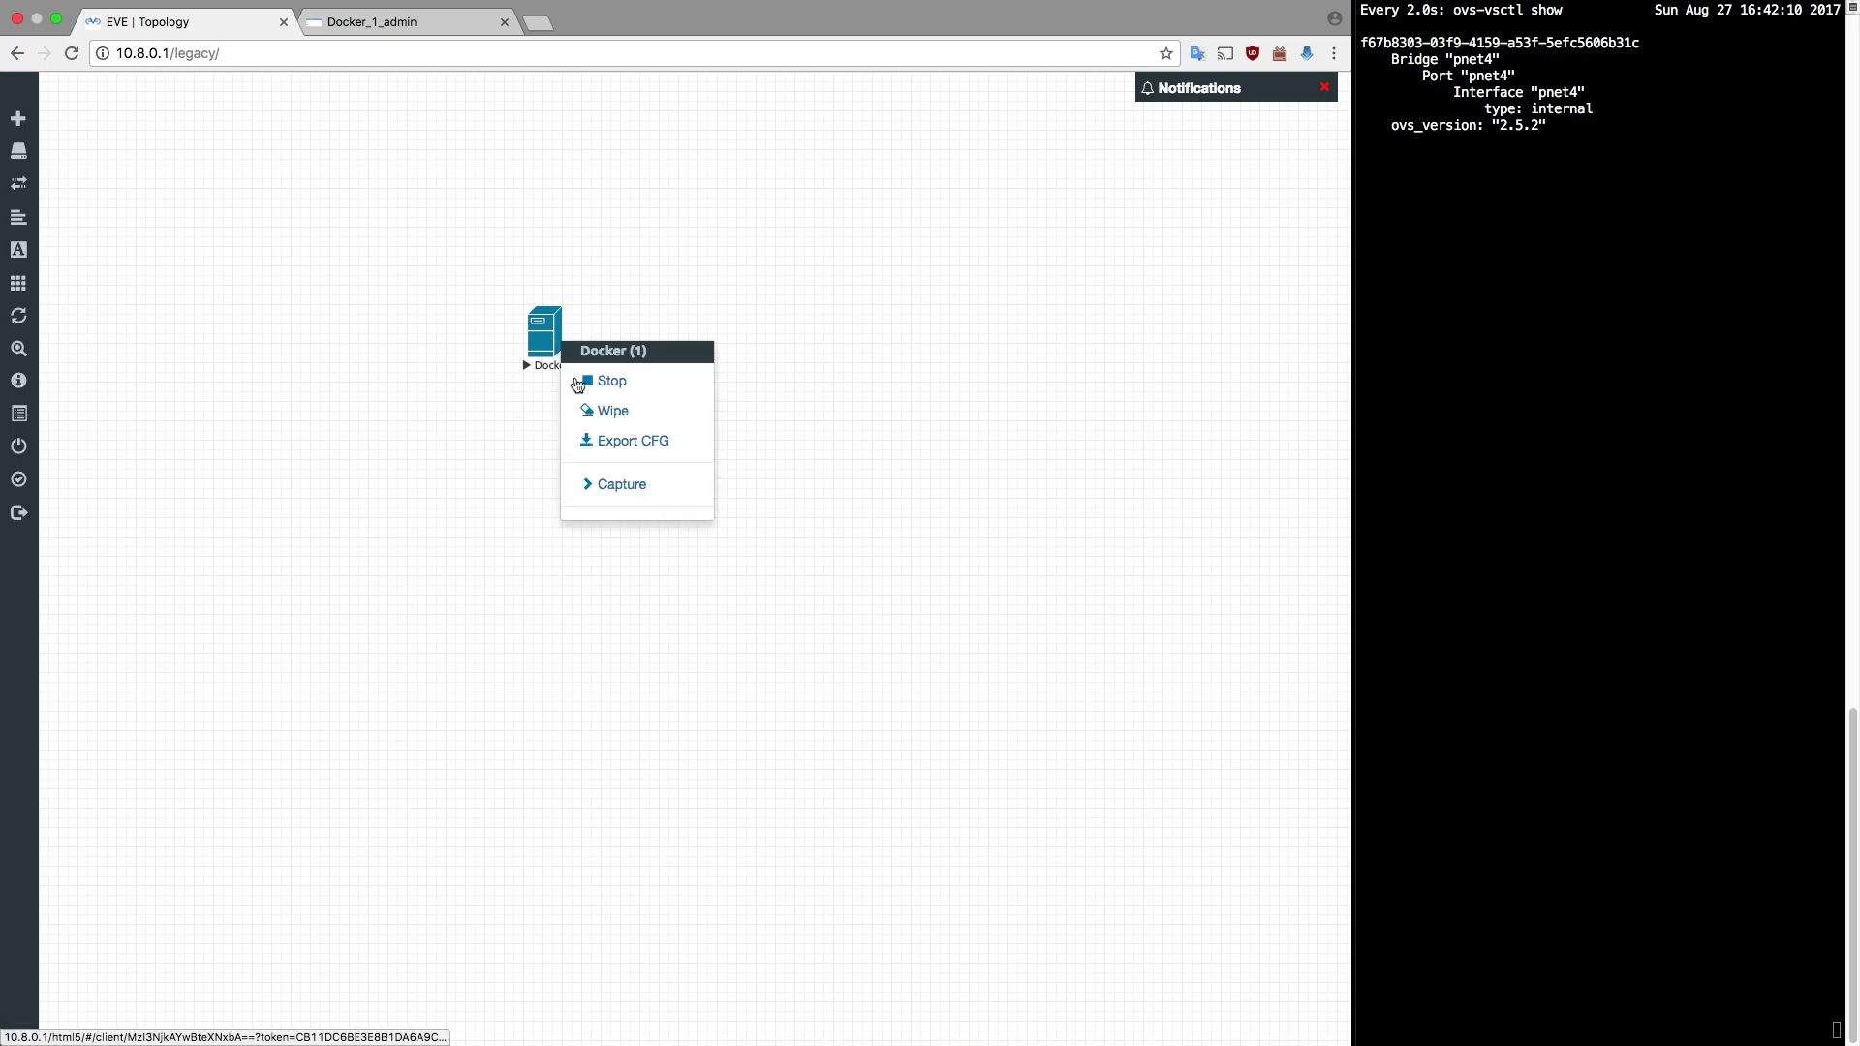
left_click(618, 482)
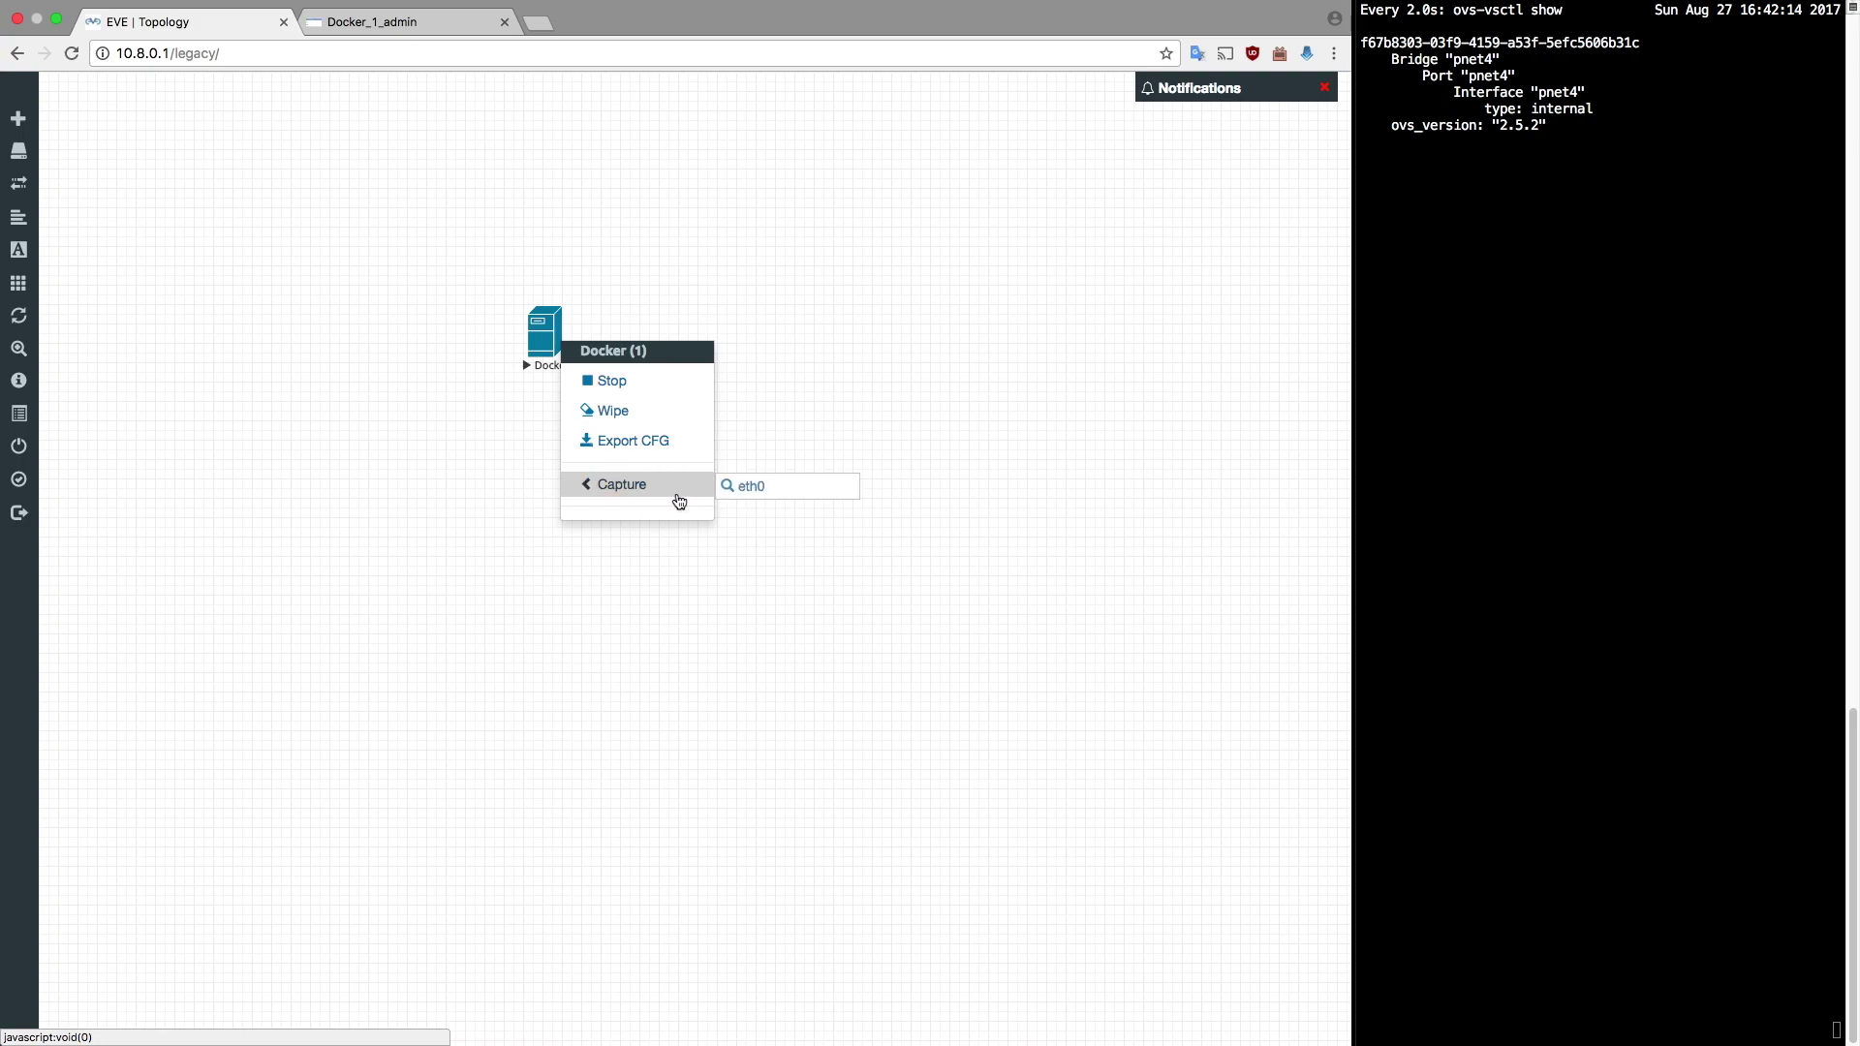
left_click(513, 463)
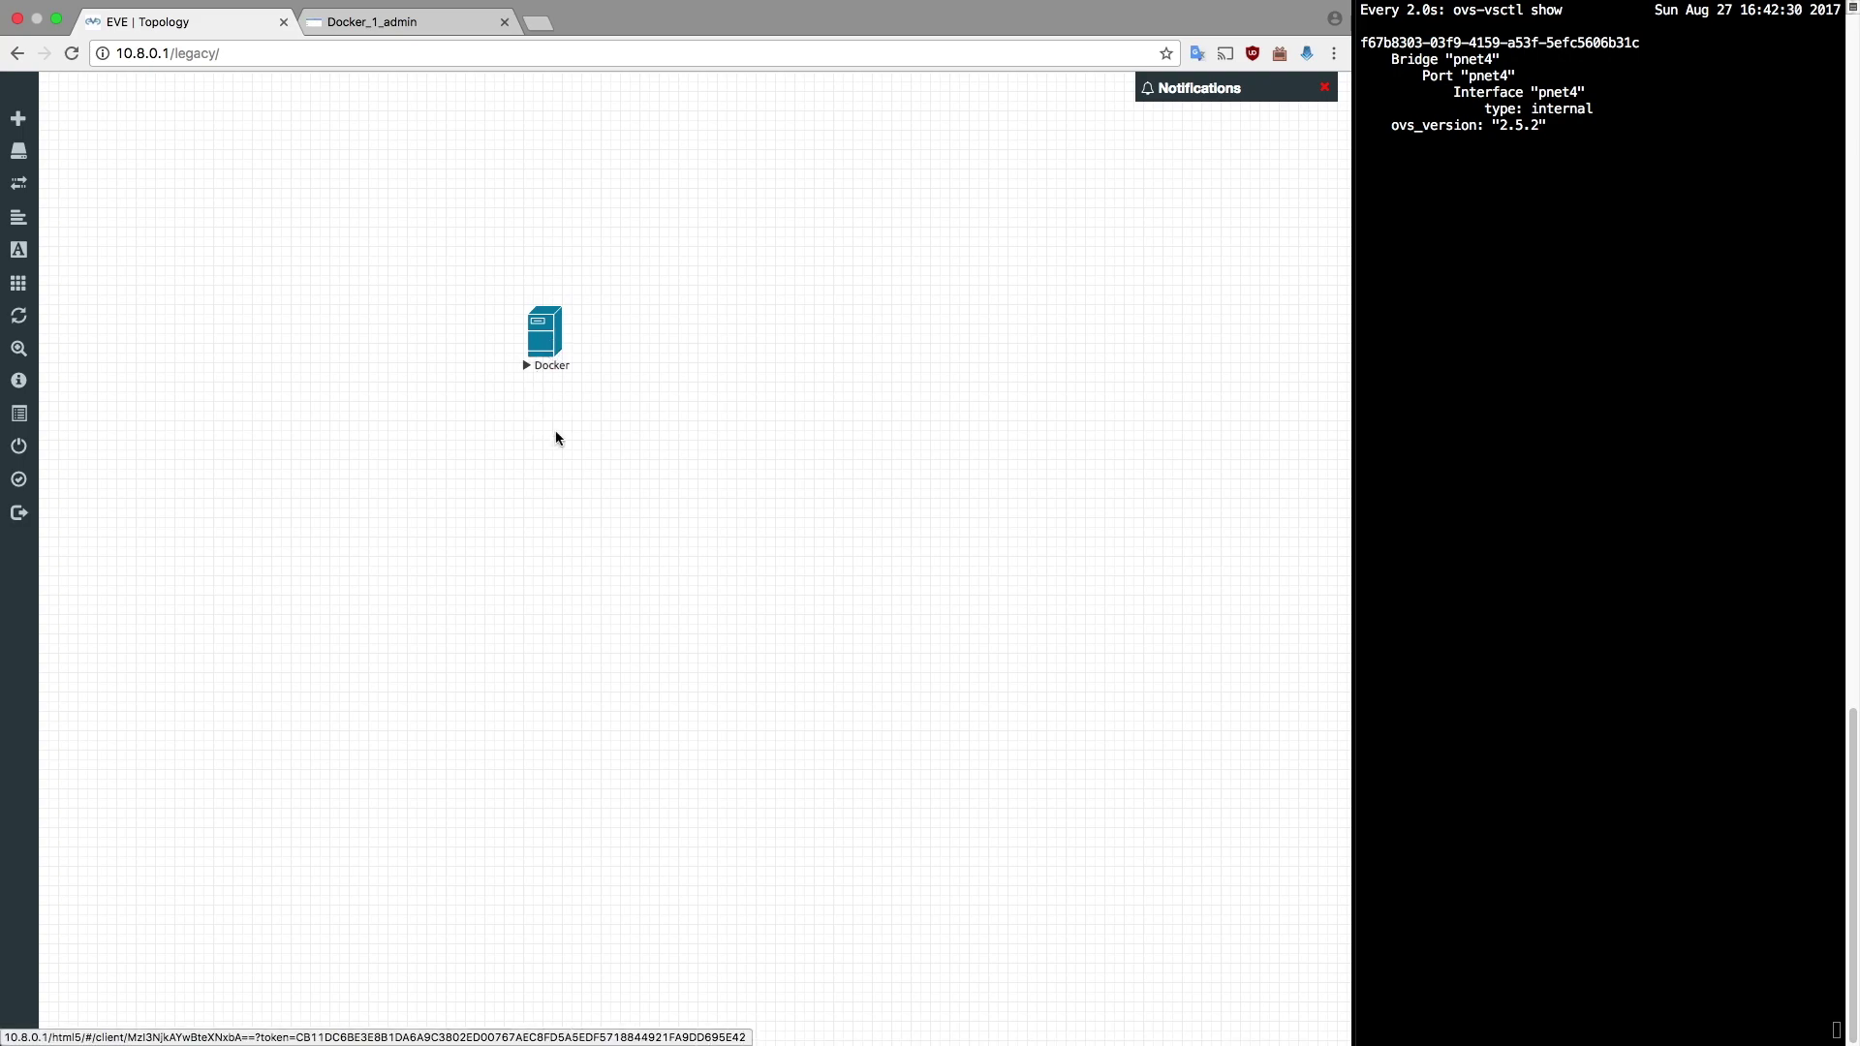
Add two Cisco IOL router nodes below the Docker node.
right_click(559, 528)
left_click(596, 568)
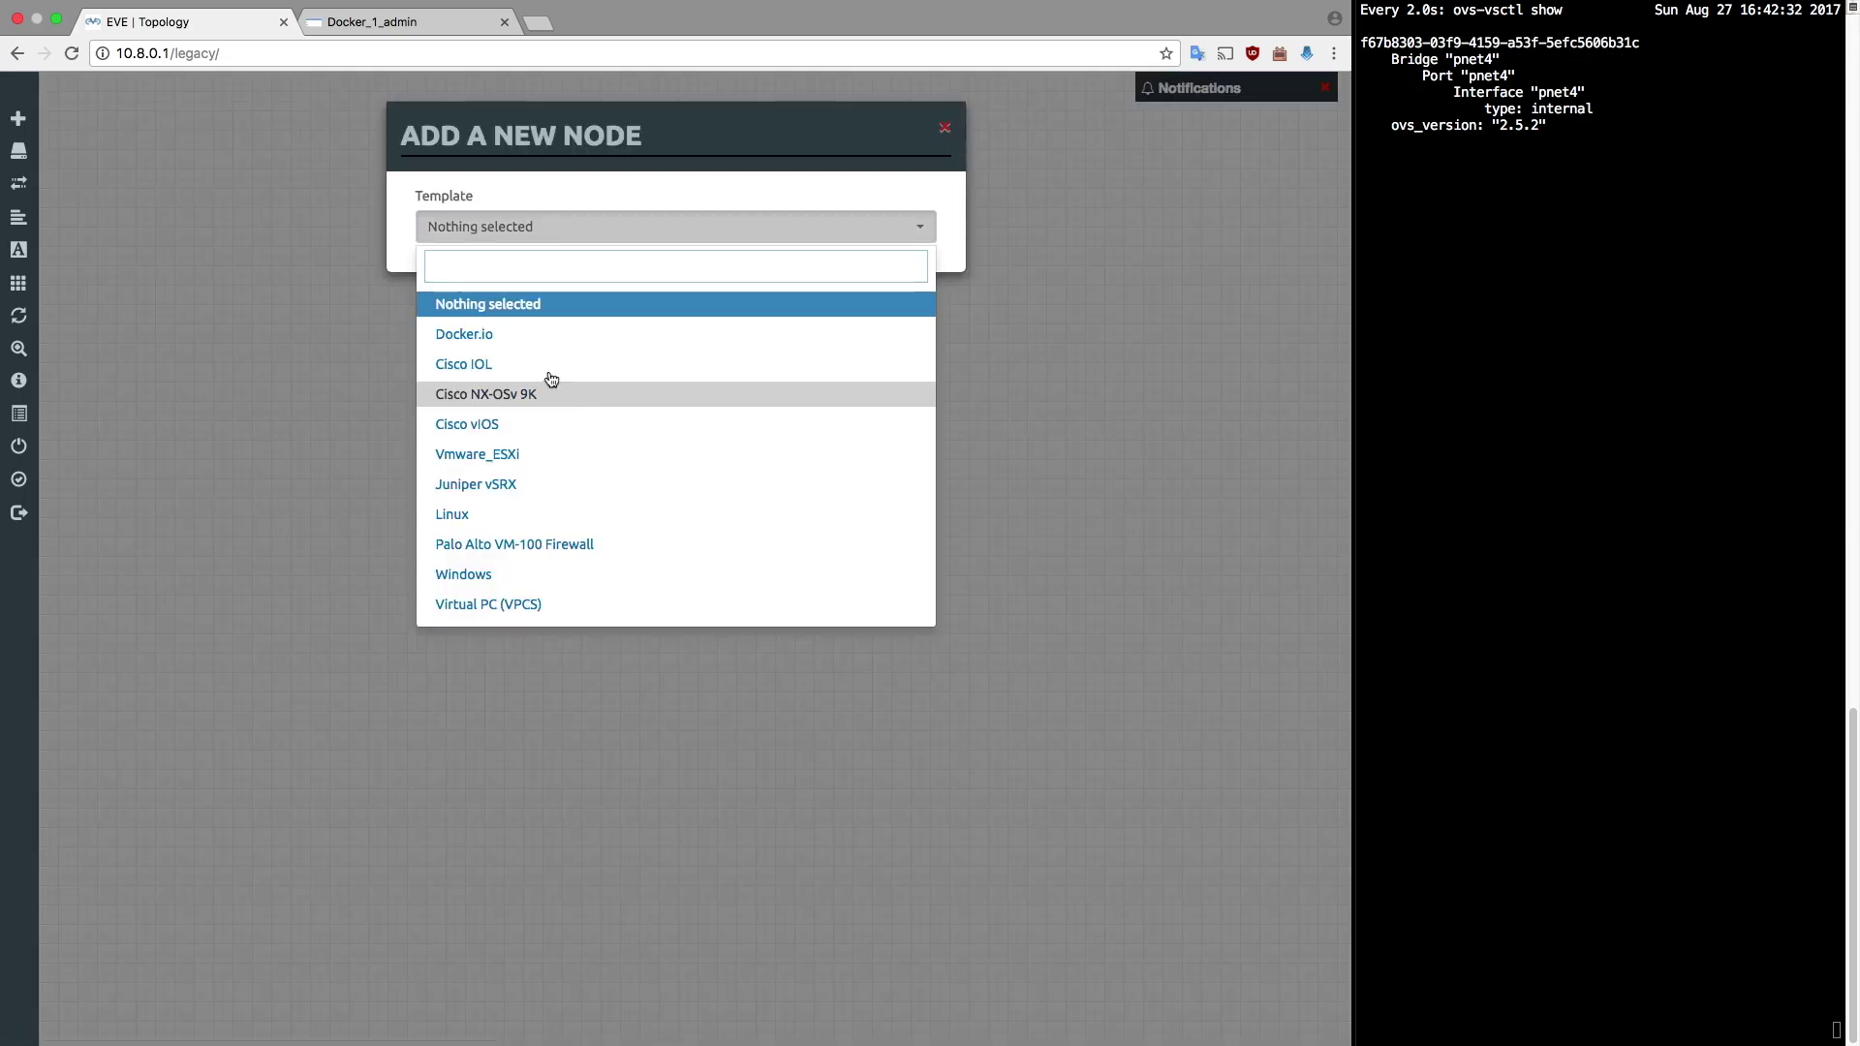
left_click(543, 369)
left_click_drag(489, 312, 416, 307)
type("2")
left_click(678, 324)
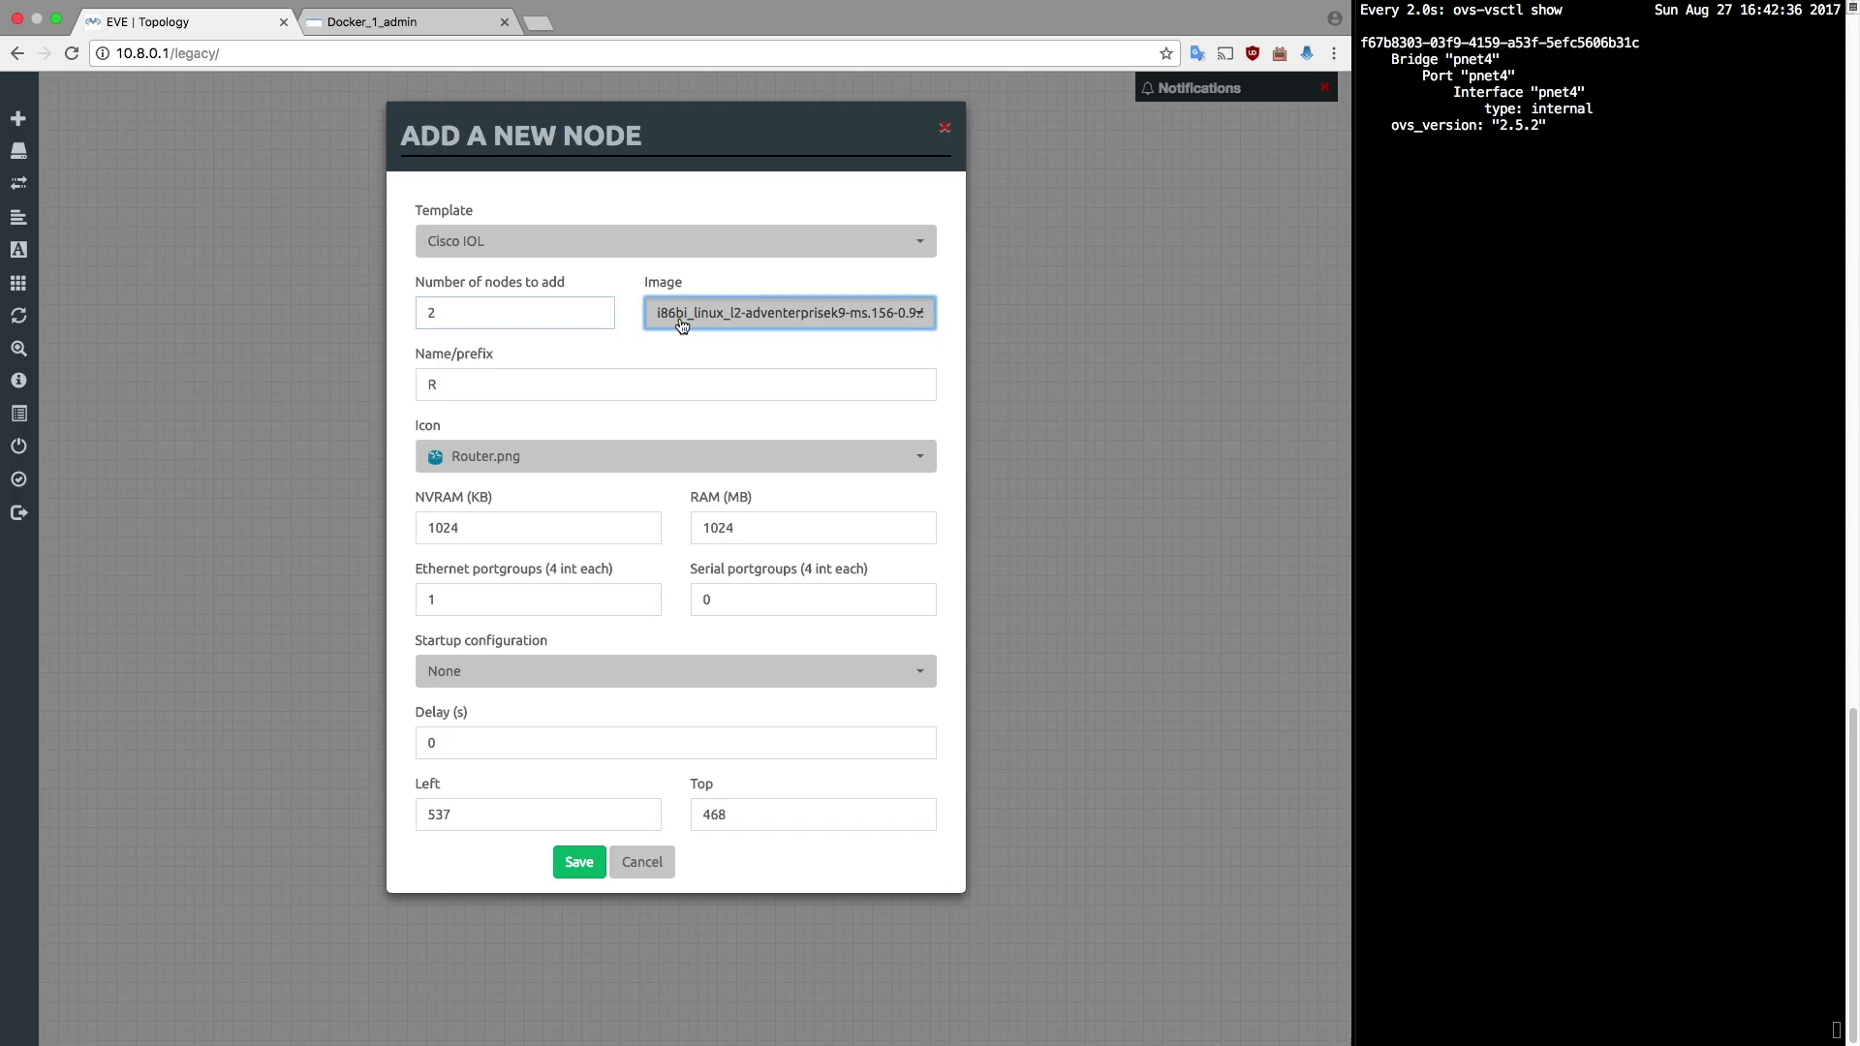
left_click(707, 381)
left_click(589, 861)
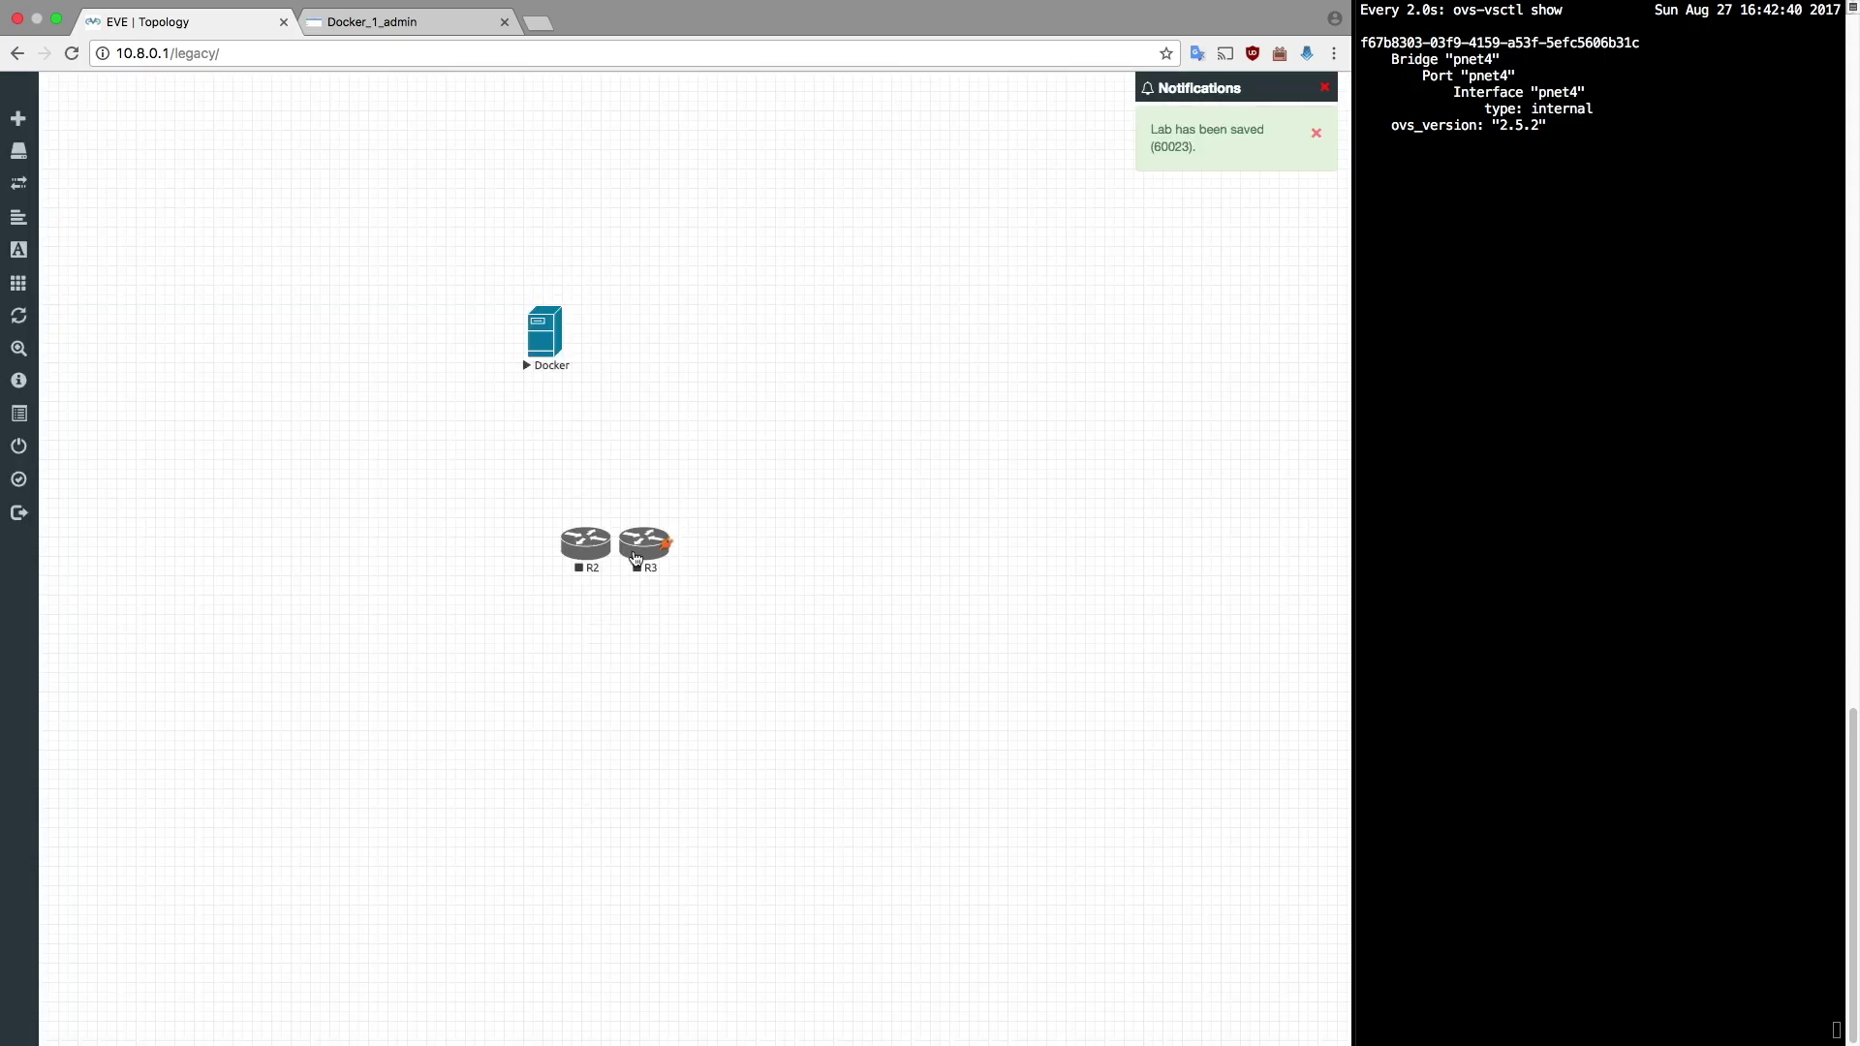
Connect R3's e0/0 to R2's e0/0 and start both routers.
left_click_drag(635, 559, 583, 560)
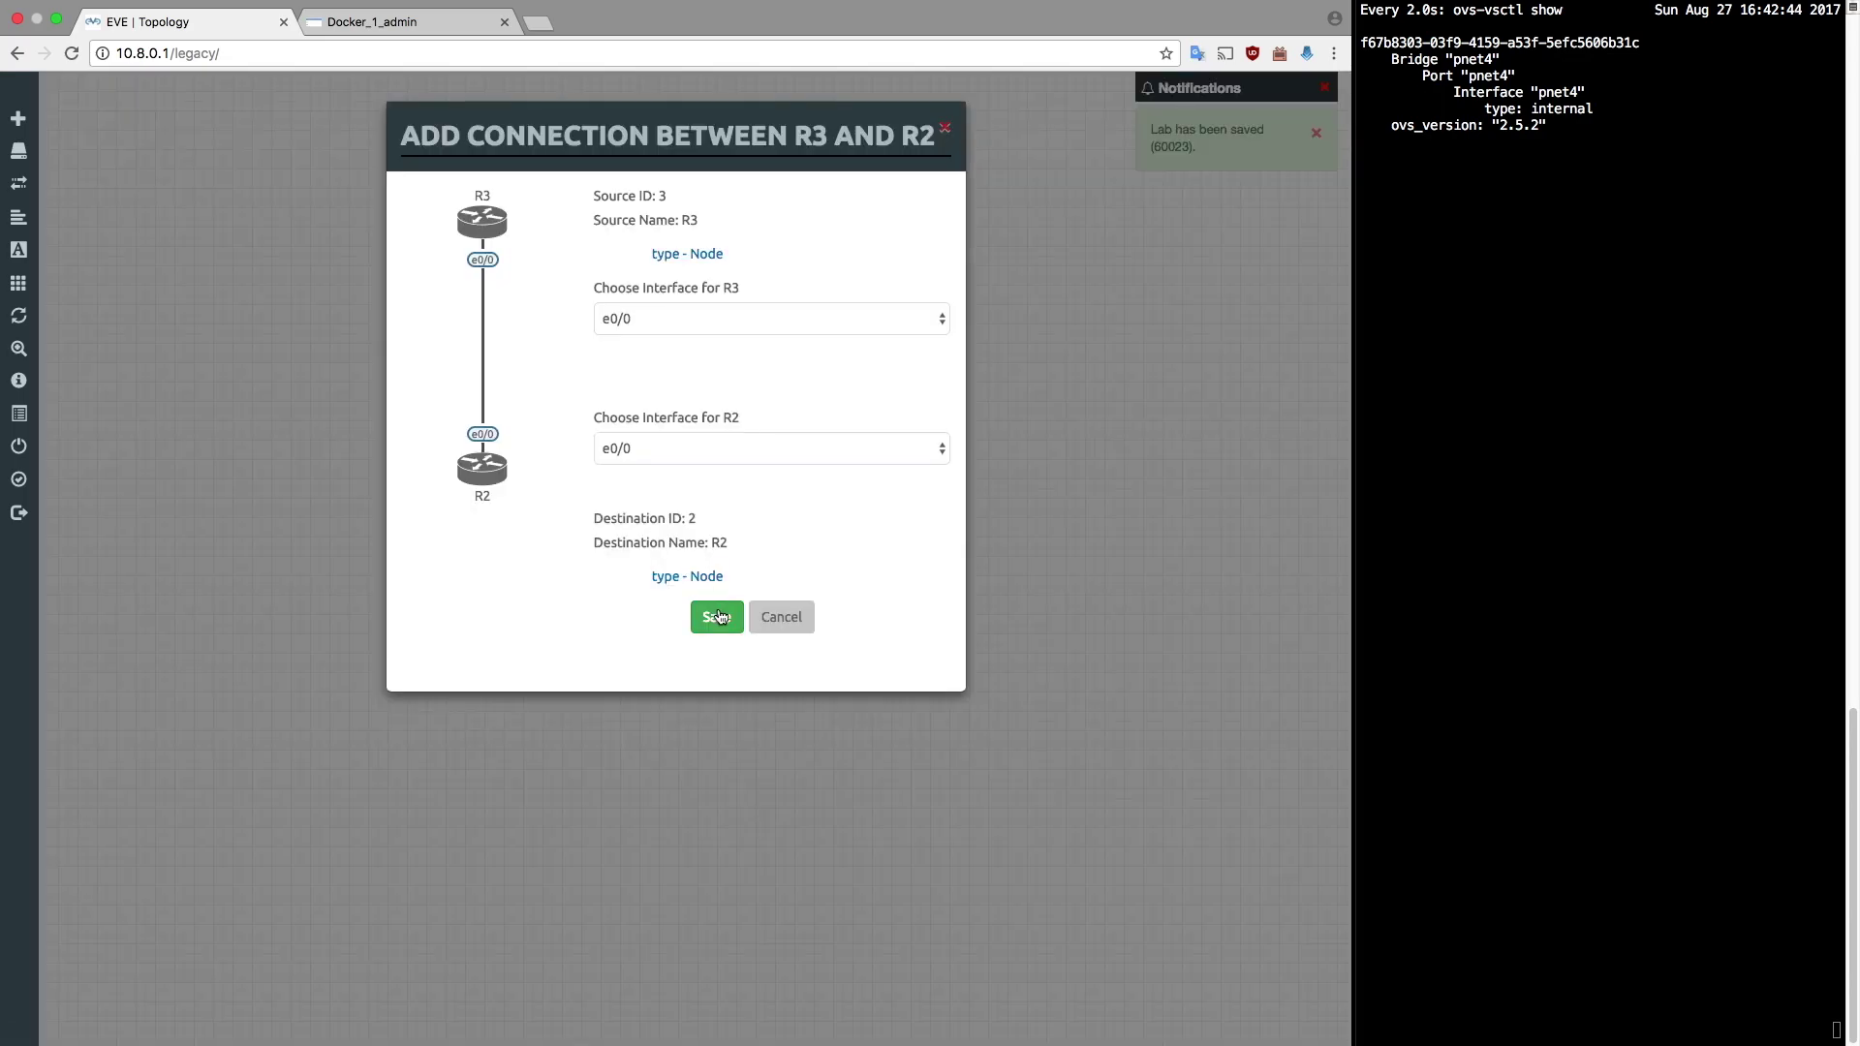
left_click(719, 617)
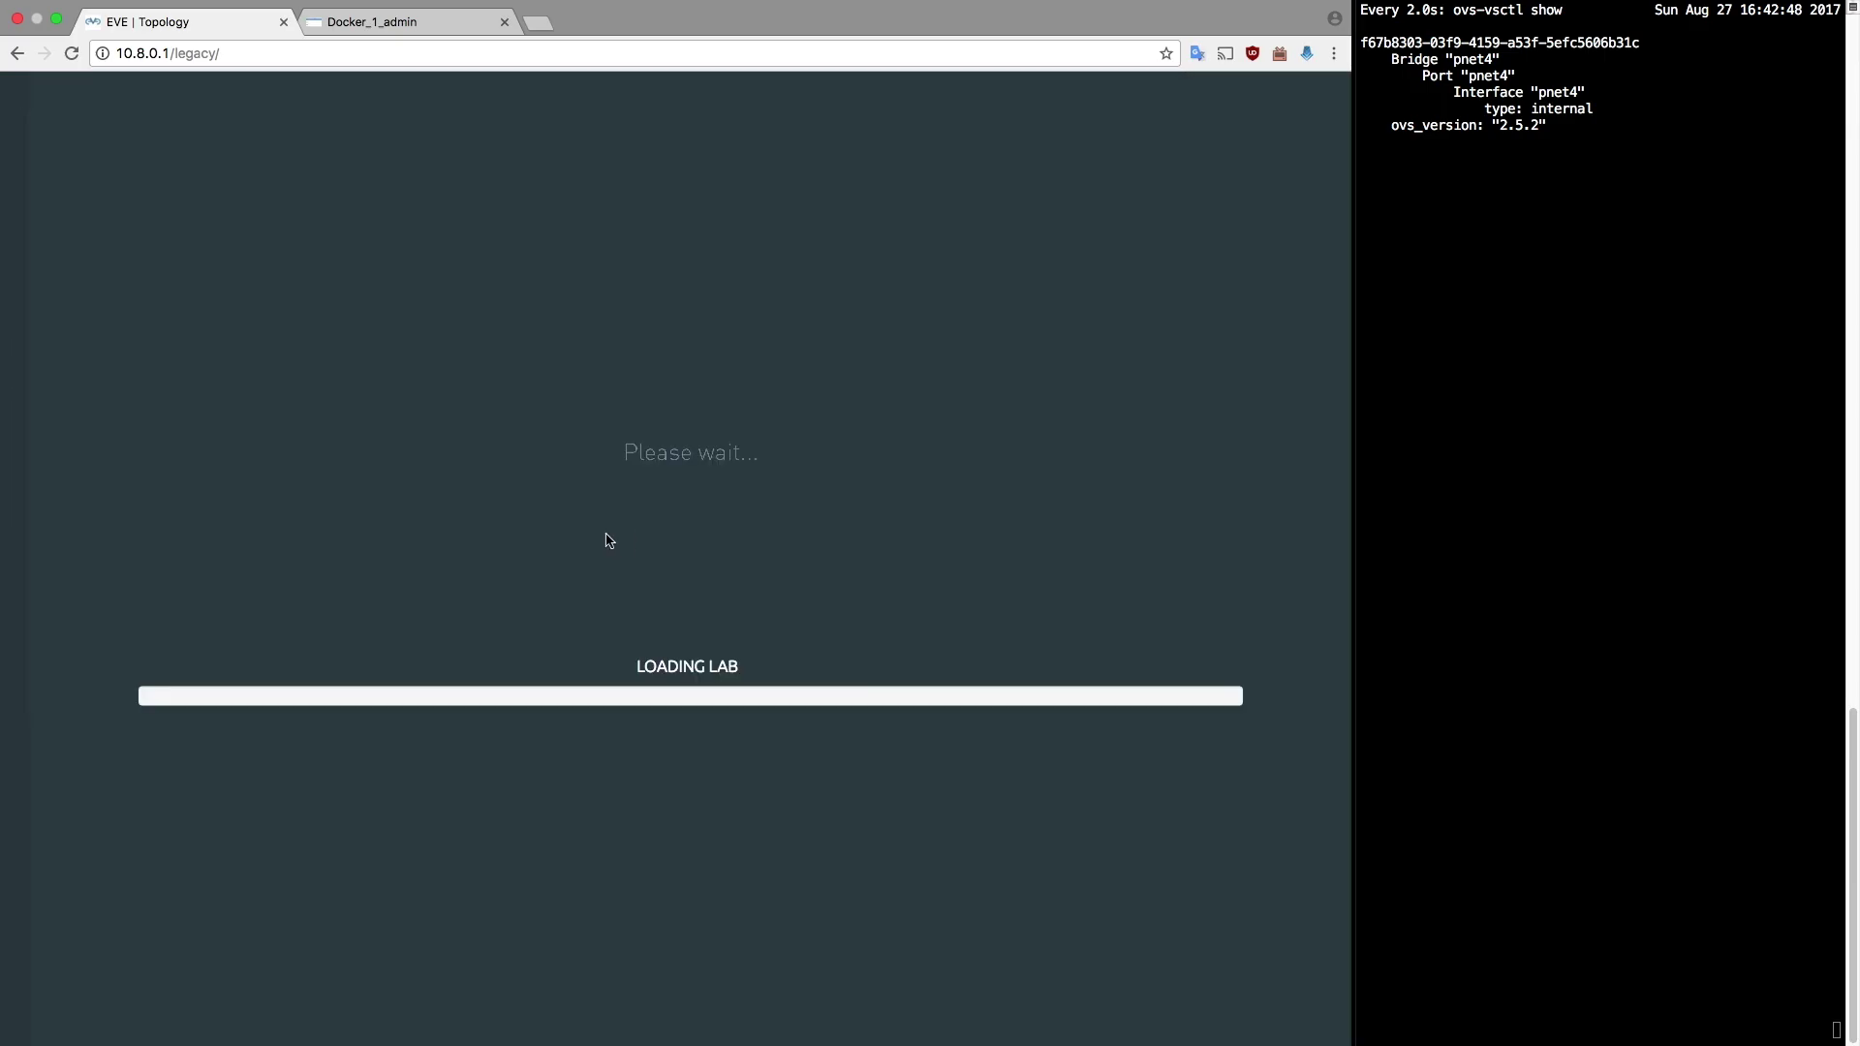
right_click(605, 537)
left_click(622, 571)
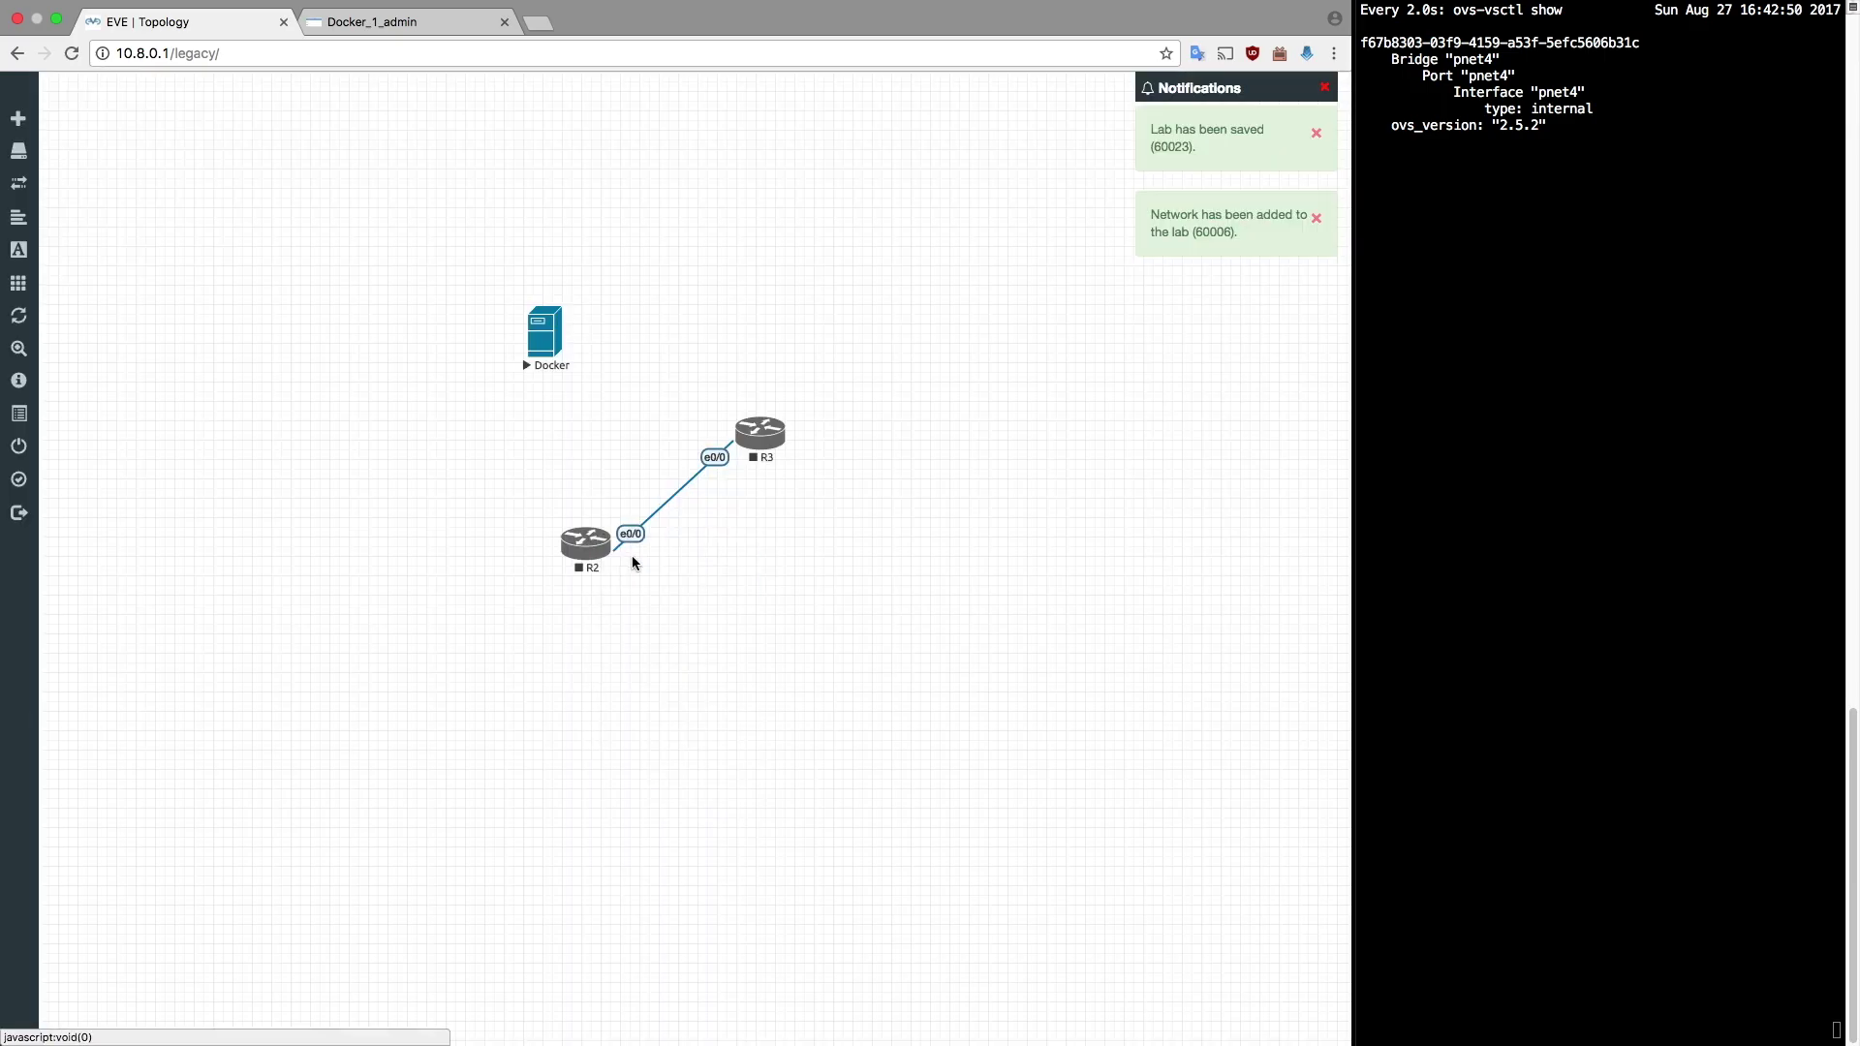
right_click(753, 445)
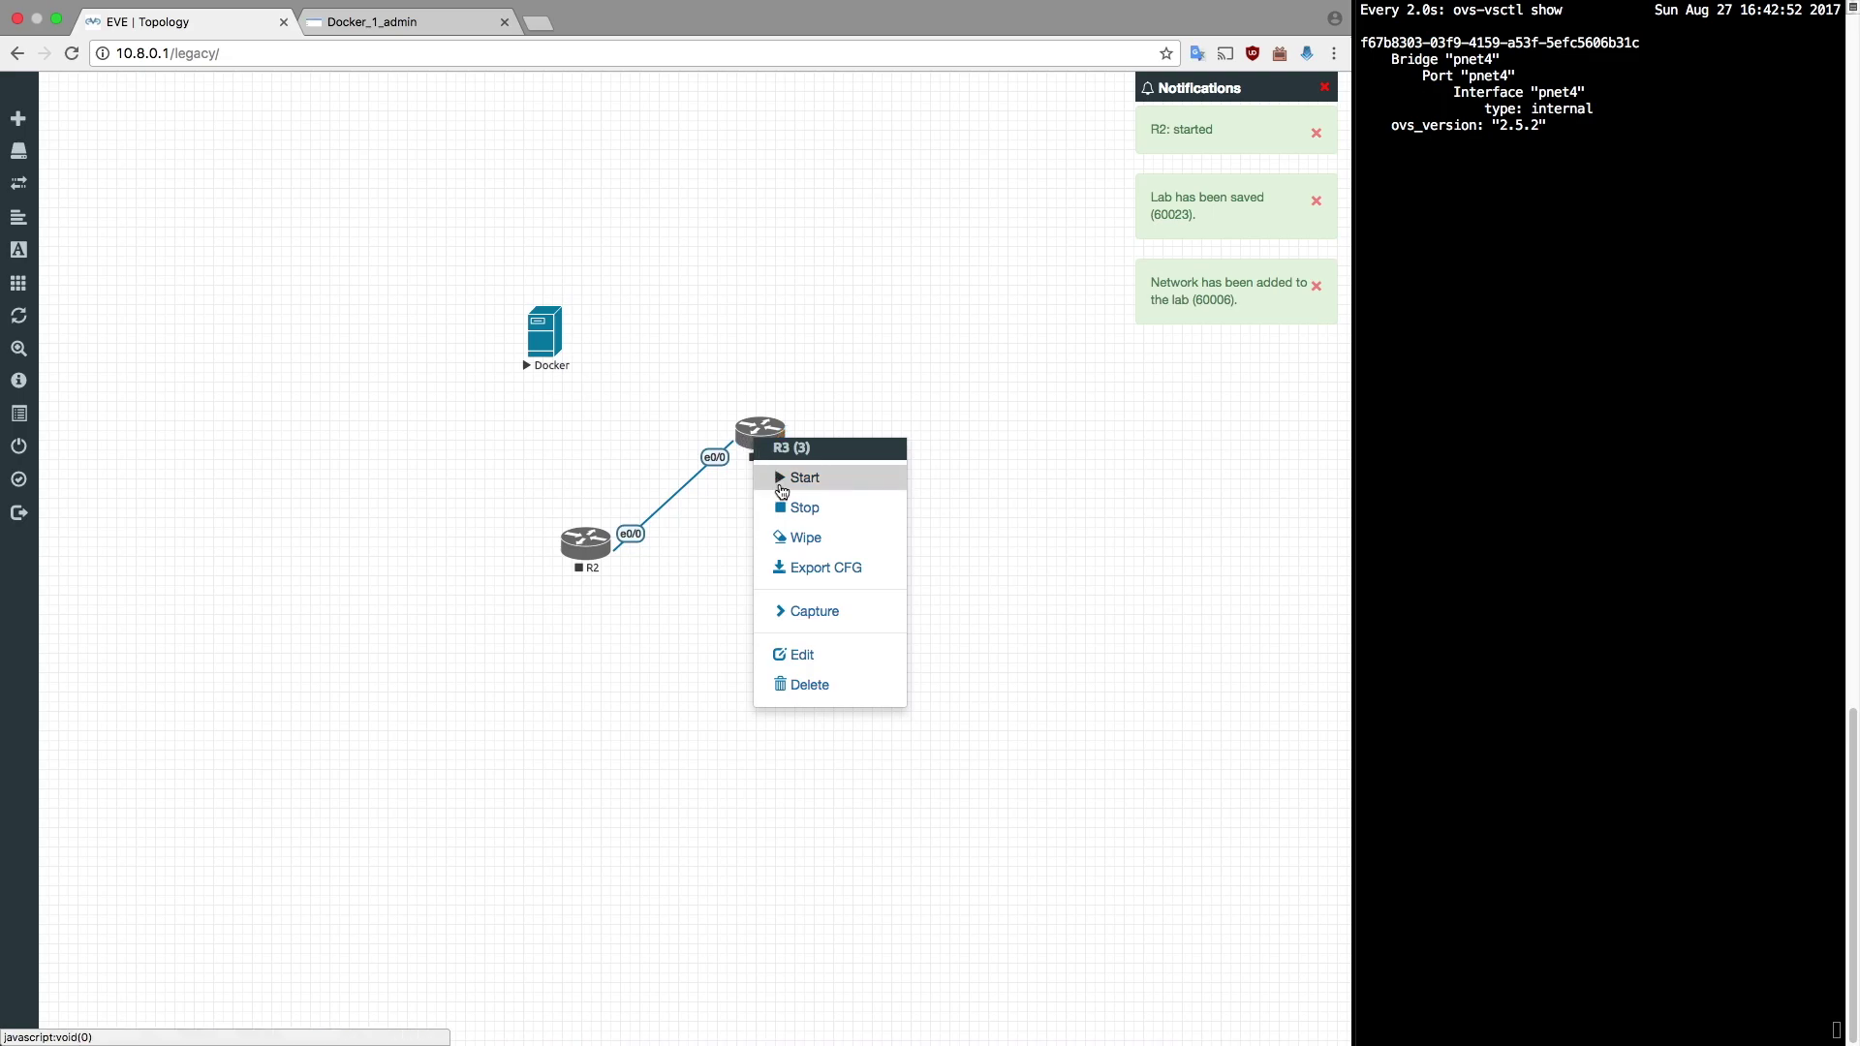
left_click(781, 481)
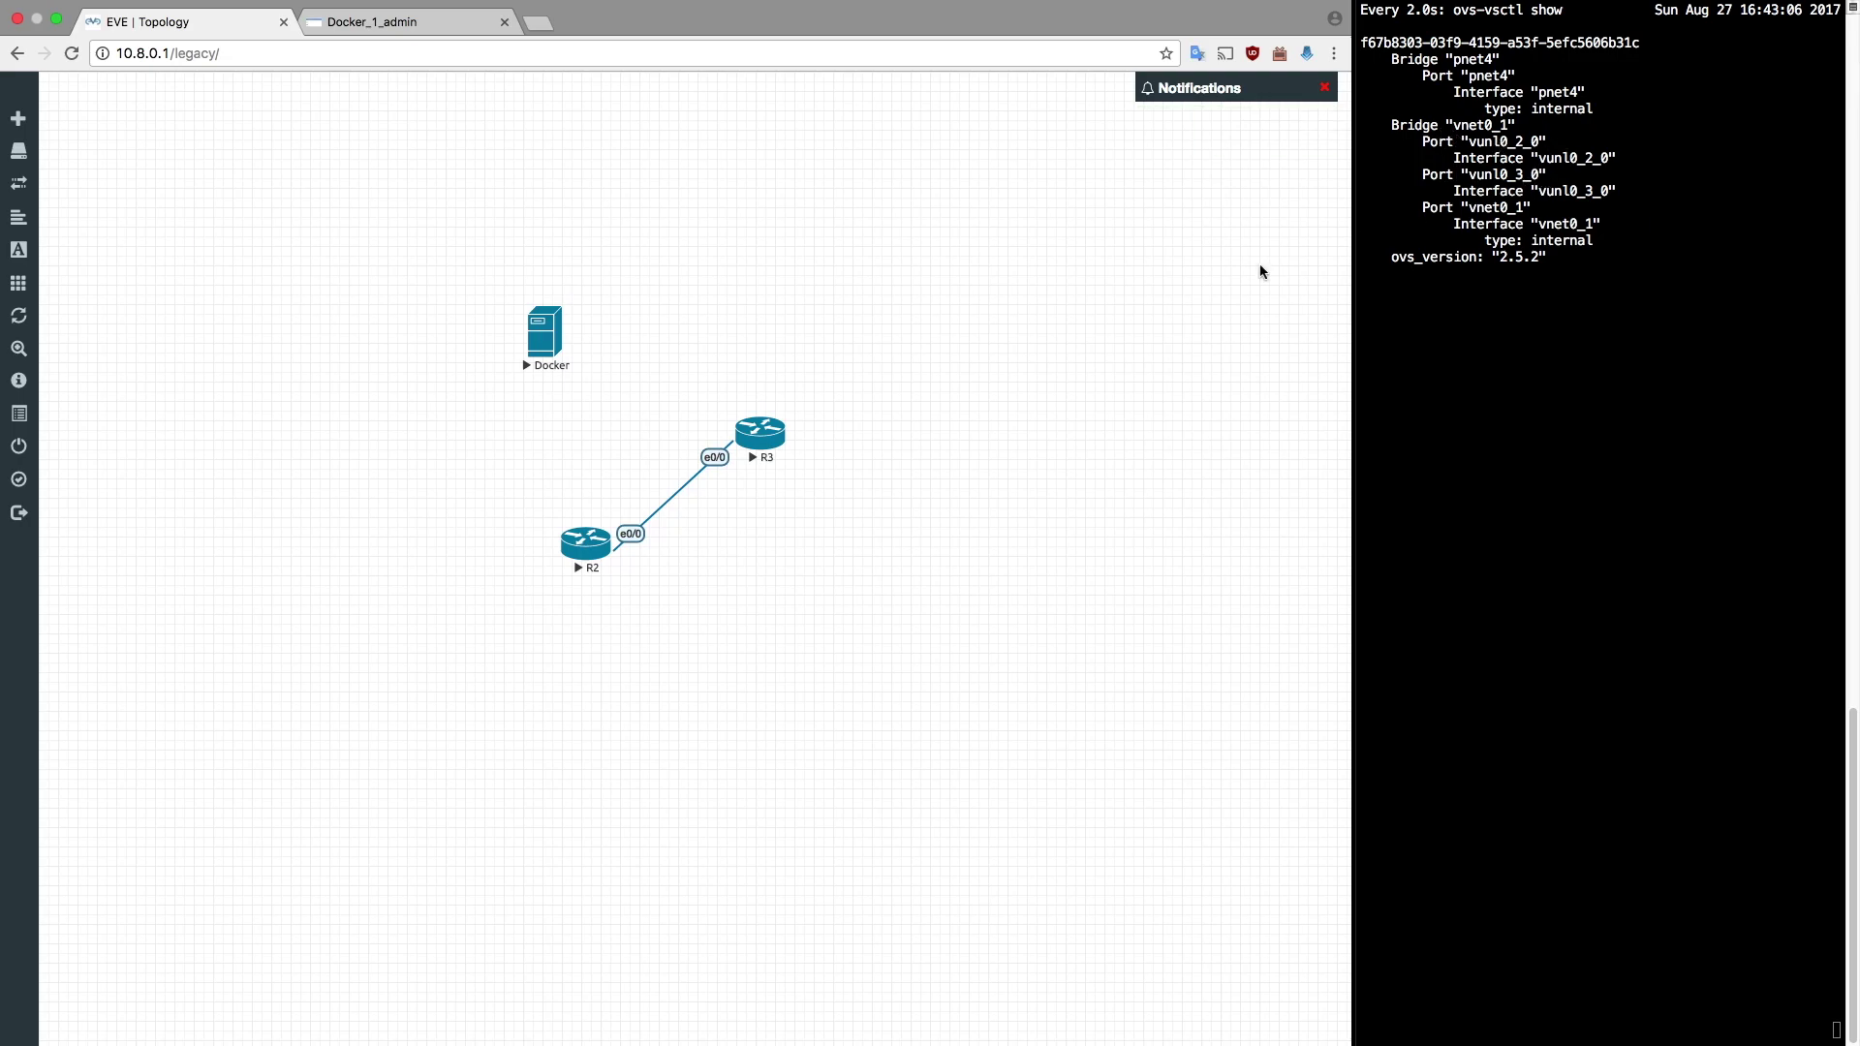
Move R3 roughly level with R2 and start a capture on R3's e0/0 interface.
left_click_drag(761, 438, 812, 542)
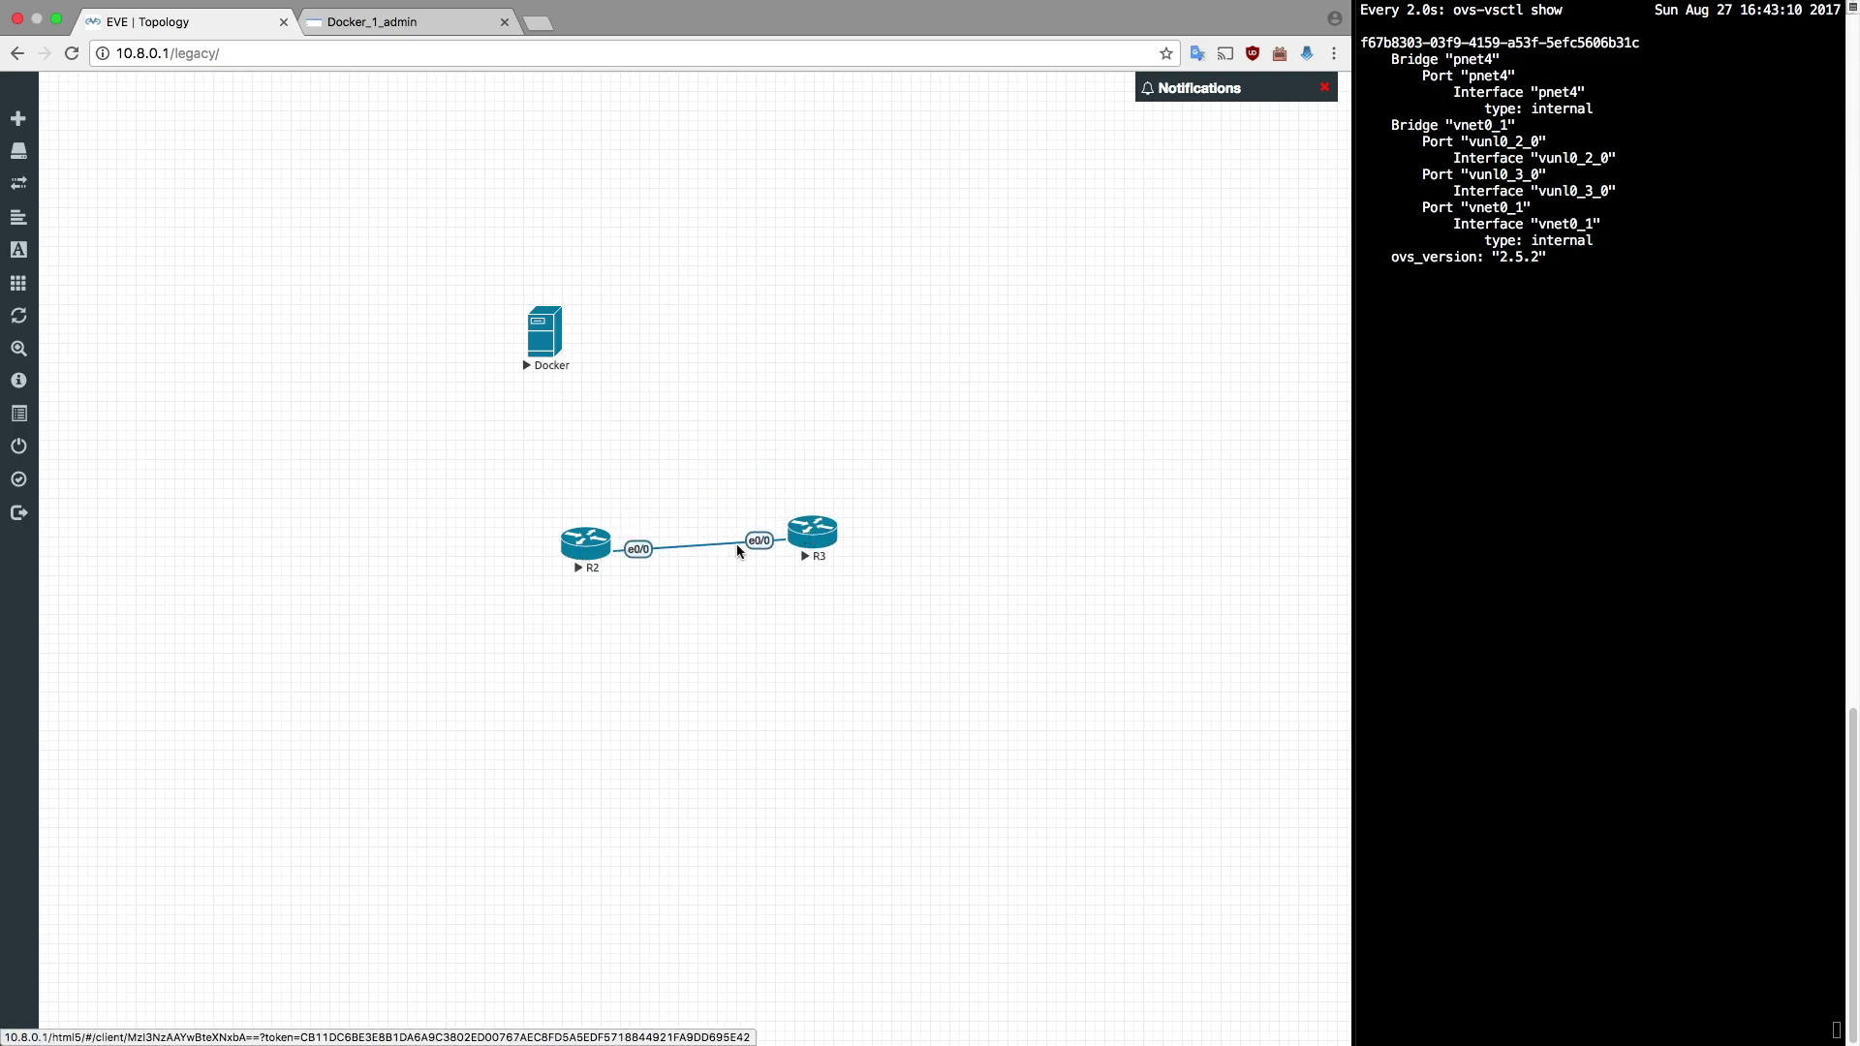
right_click(802, 530)
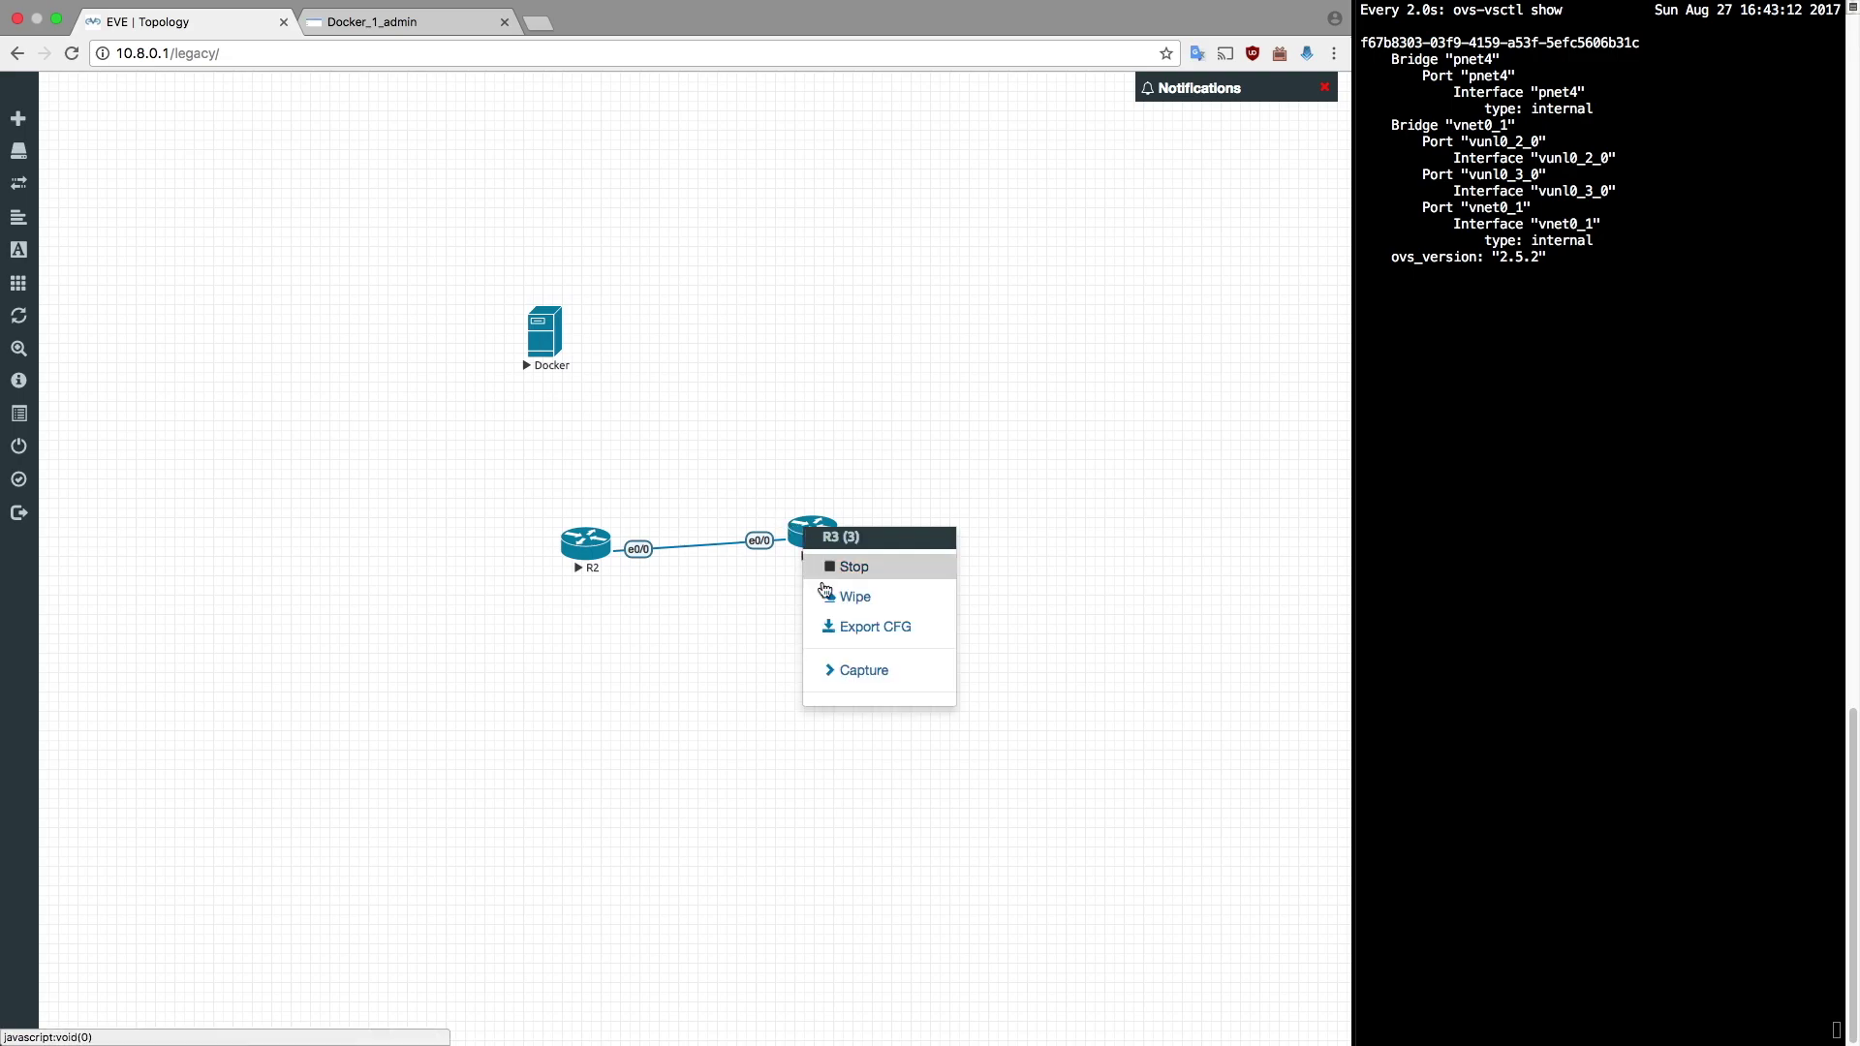
left_click(848, 679)
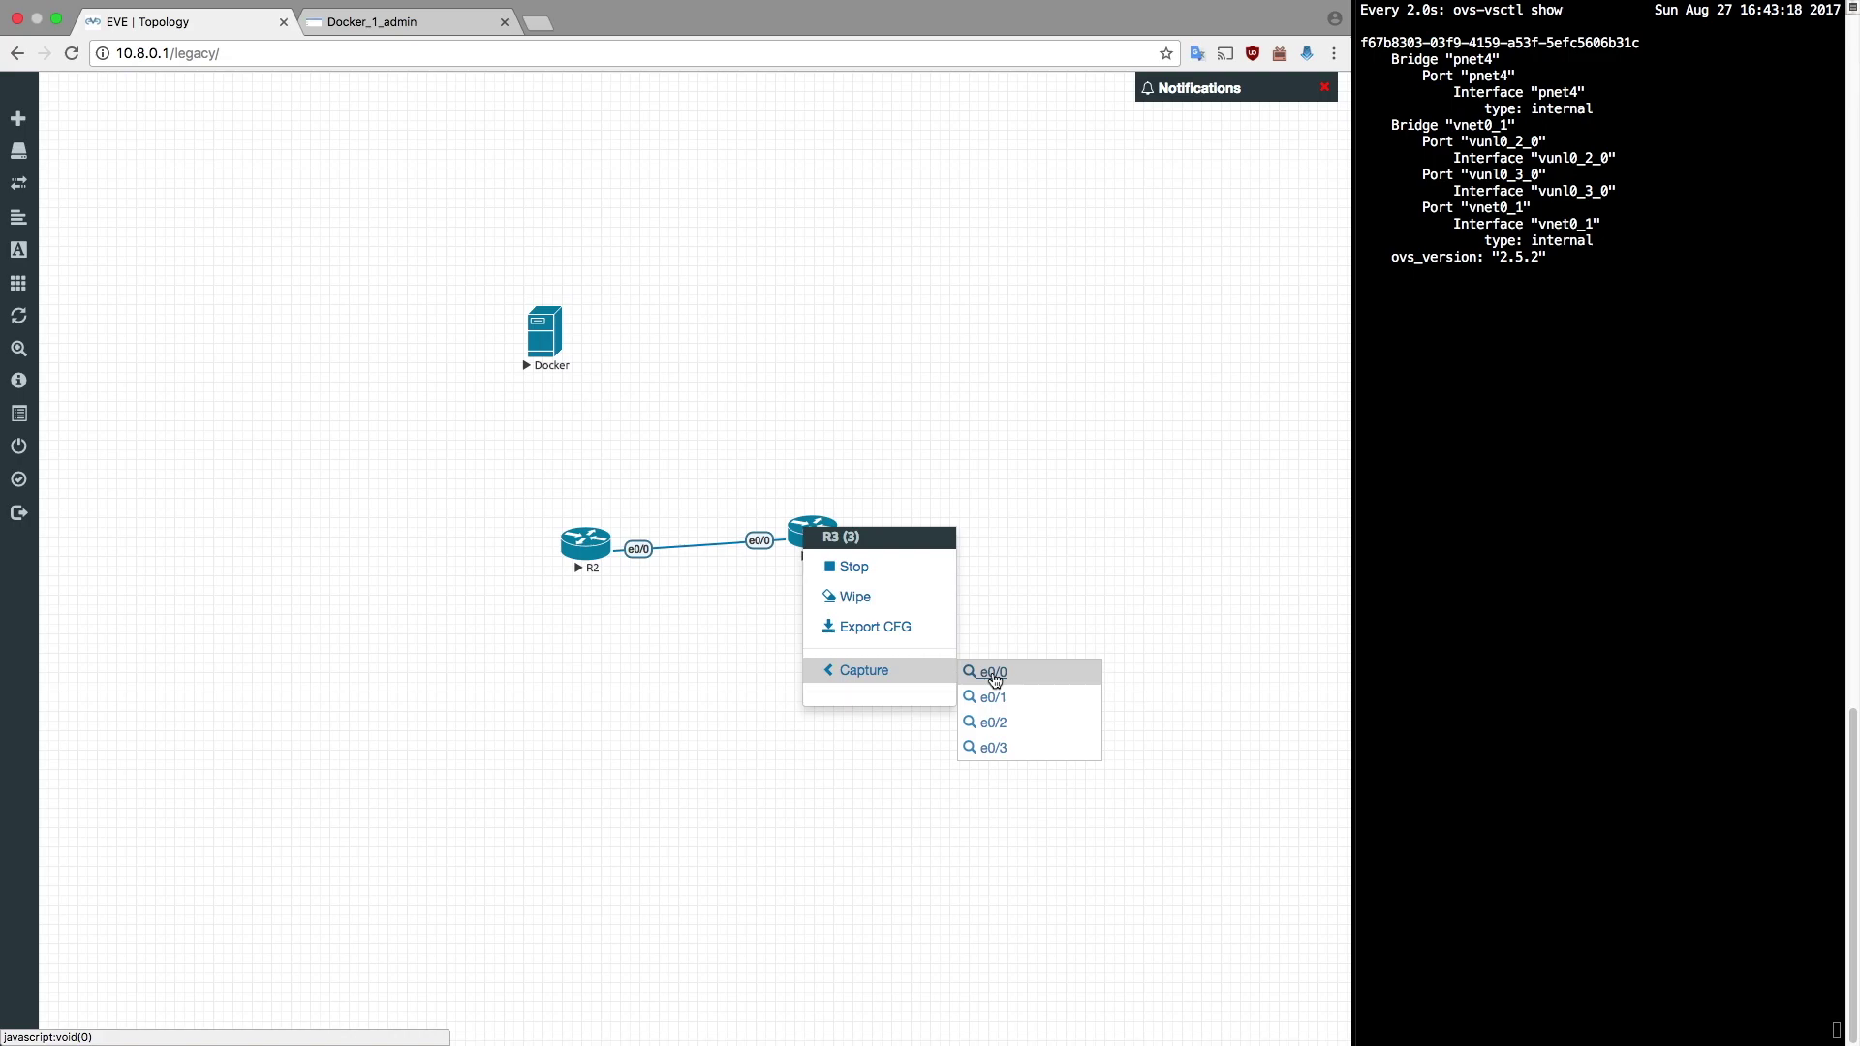
left_click(994, 678)
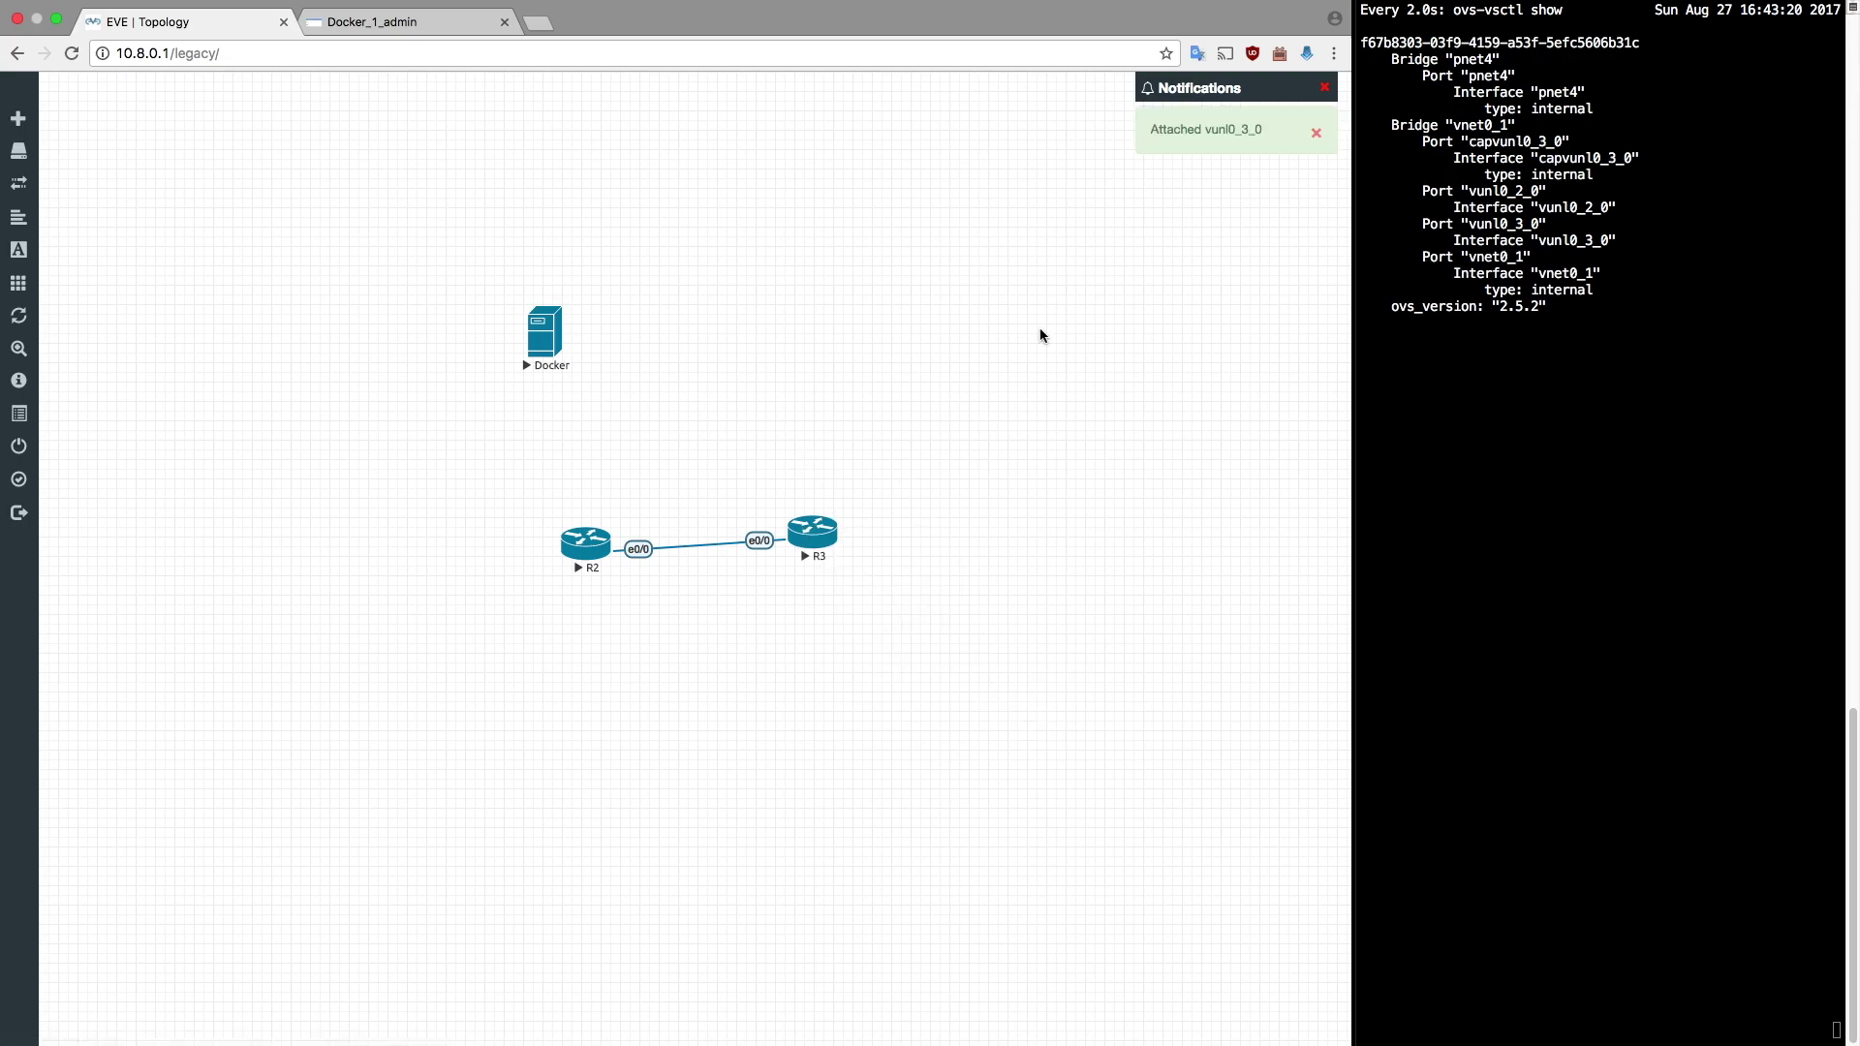
Compare the attached interface in the notification with the ports of bridge vnet0_1 in the terminal.
left_click_drag(1230, 129, 1177, 129)
left_click(1474, 129)
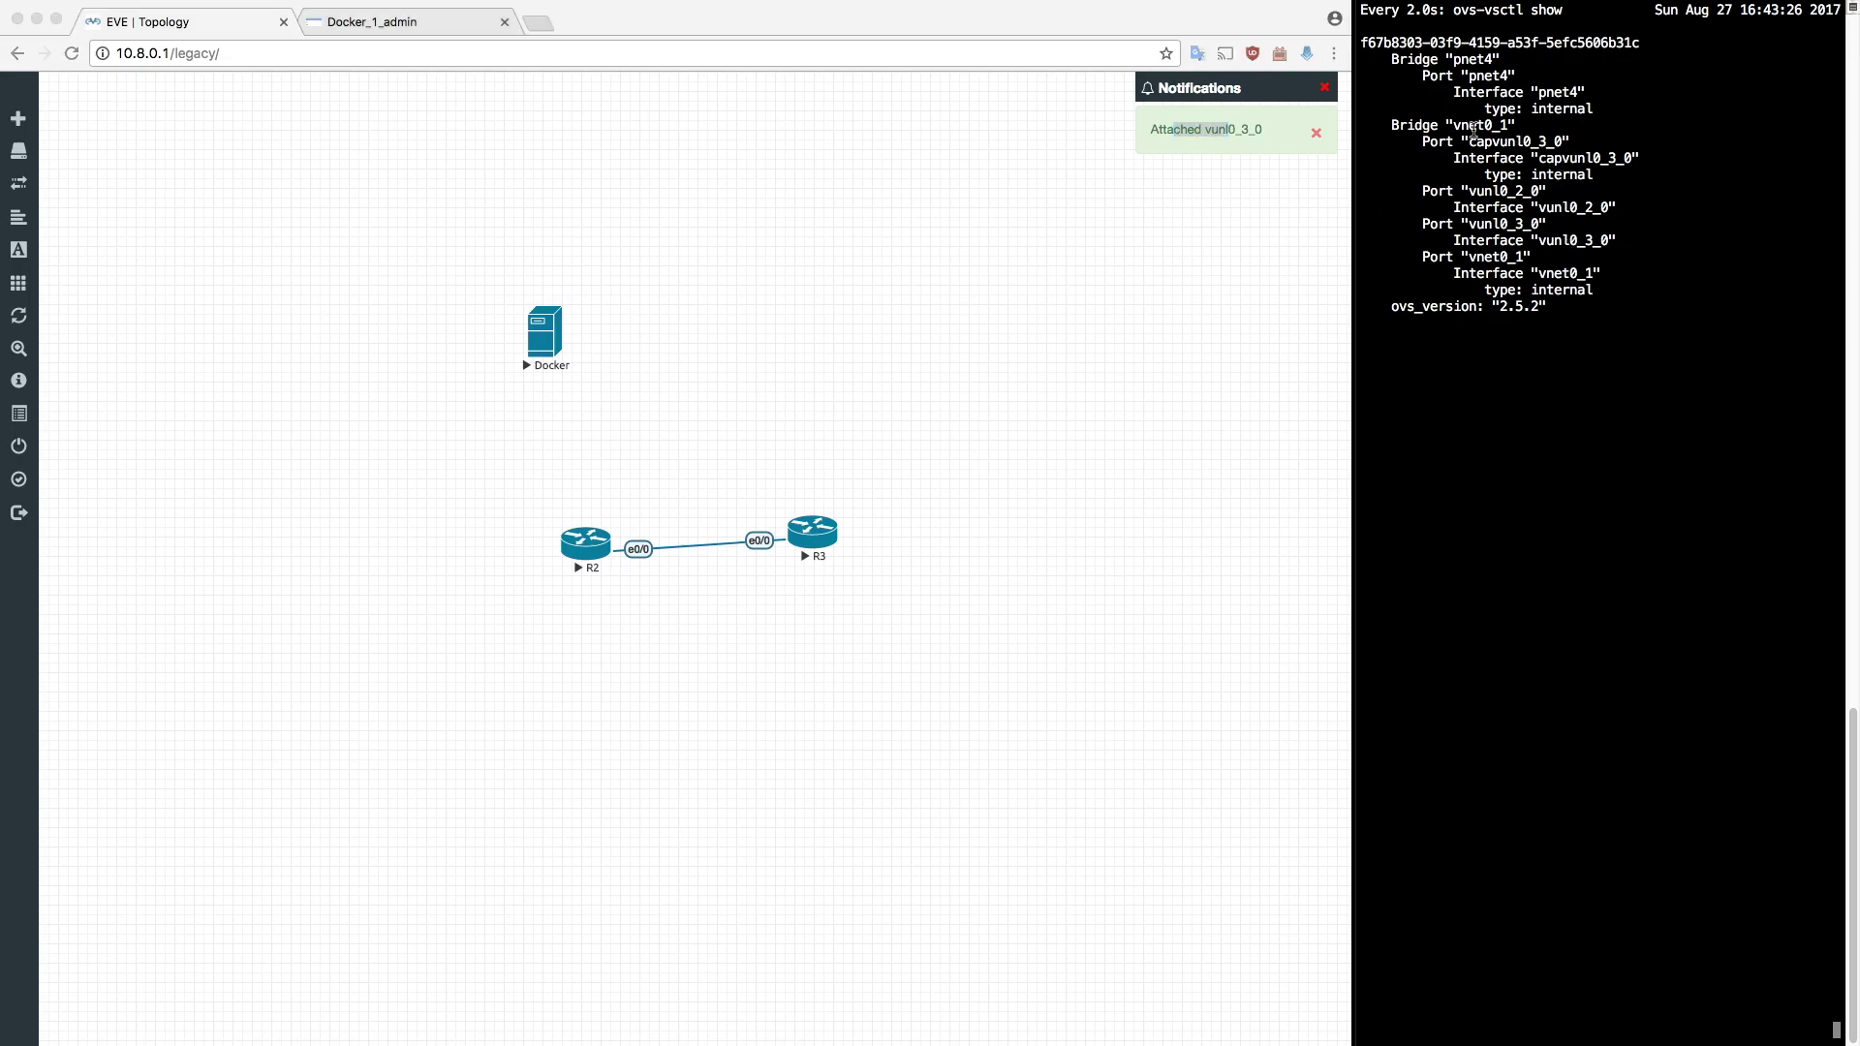
Compare the capture port capvunl0_3_0 with R3's port vunl0_3_0 in the terminal's bridge listing.
left_click_drag(1454, 142, 1561, 146)
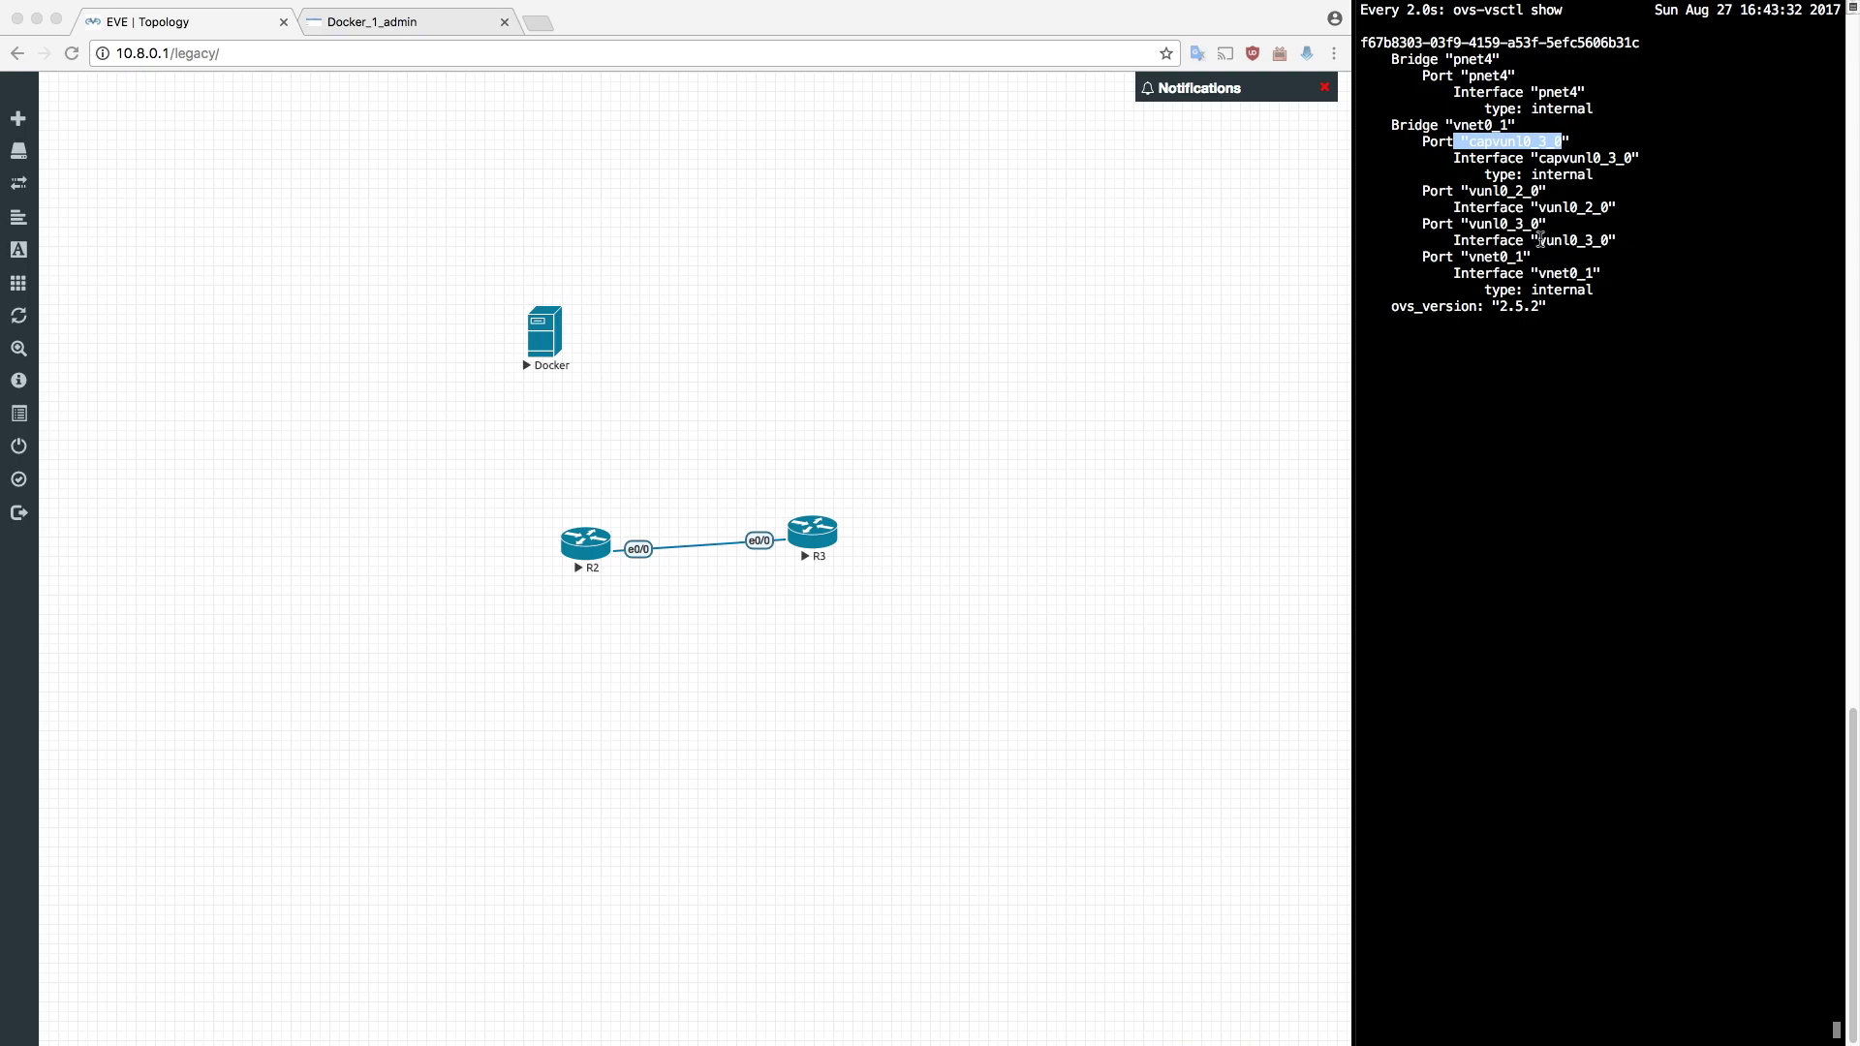
left_click_drag(1542, 225, 1467, 222)
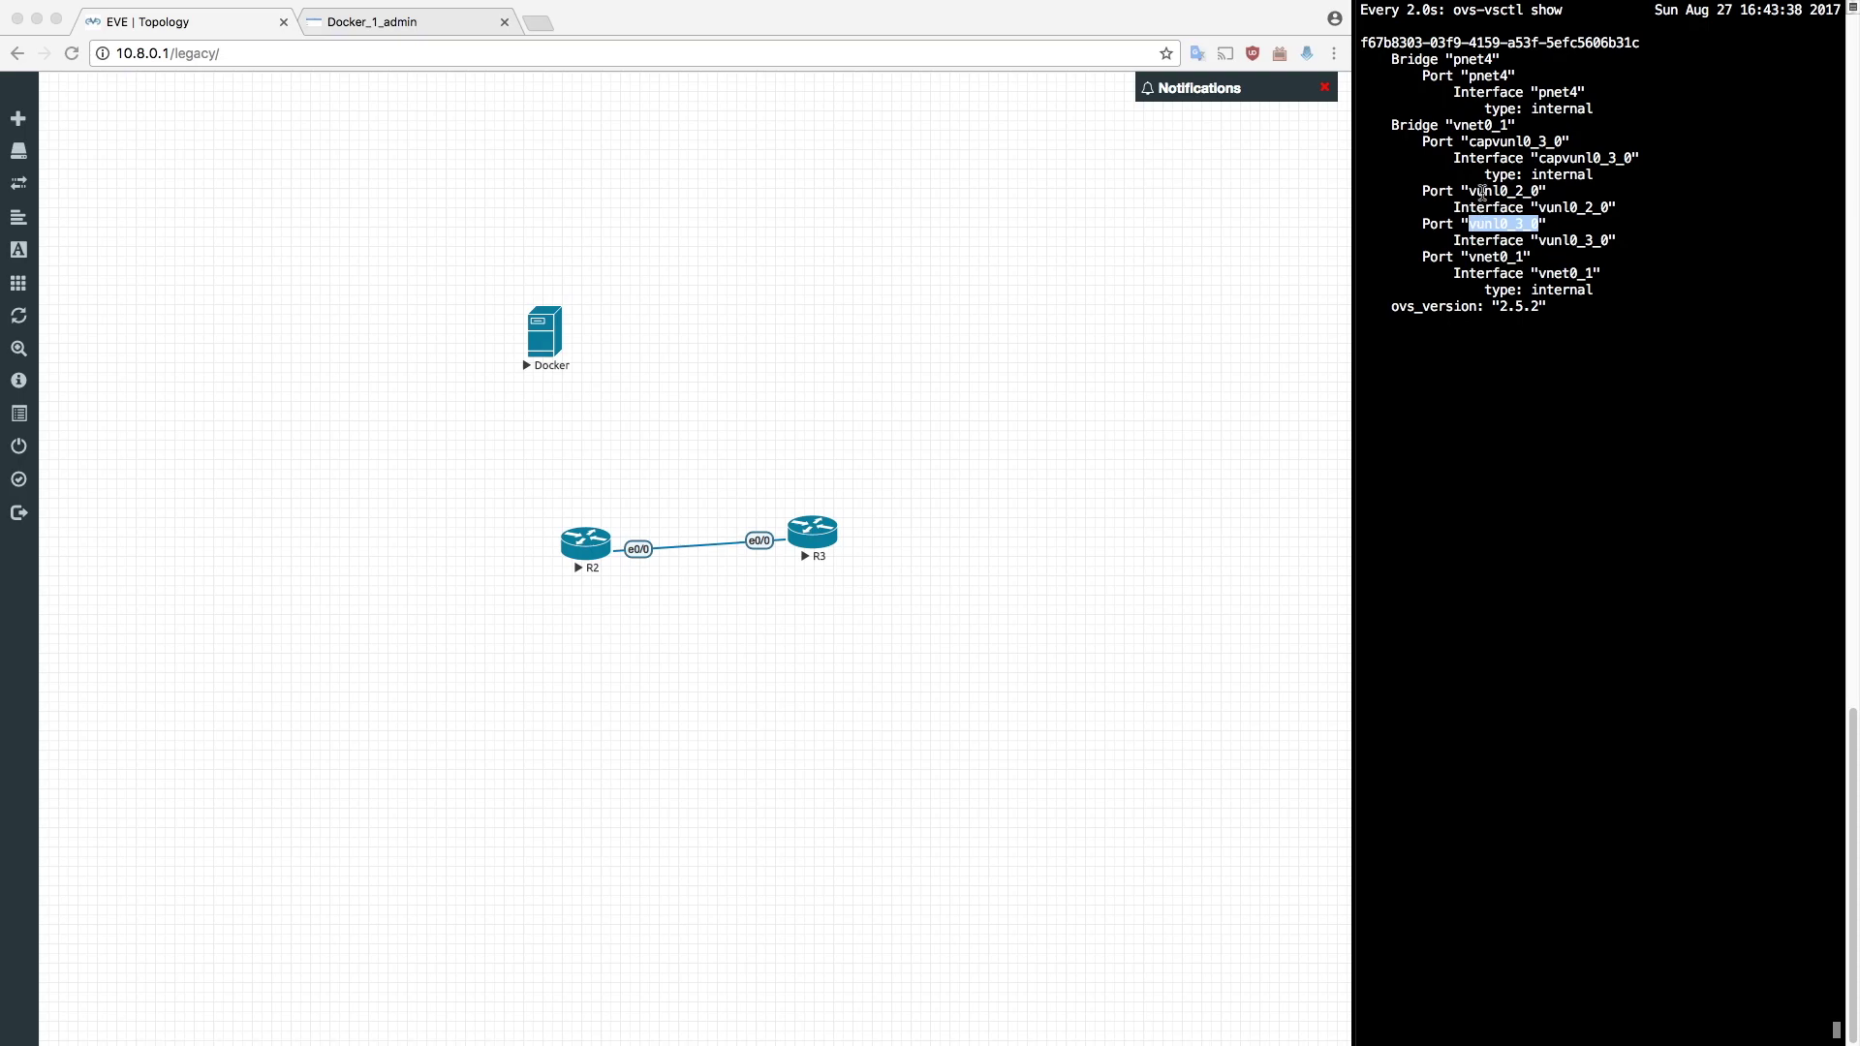
left_click_drag(1469, 142, 1561, 143)
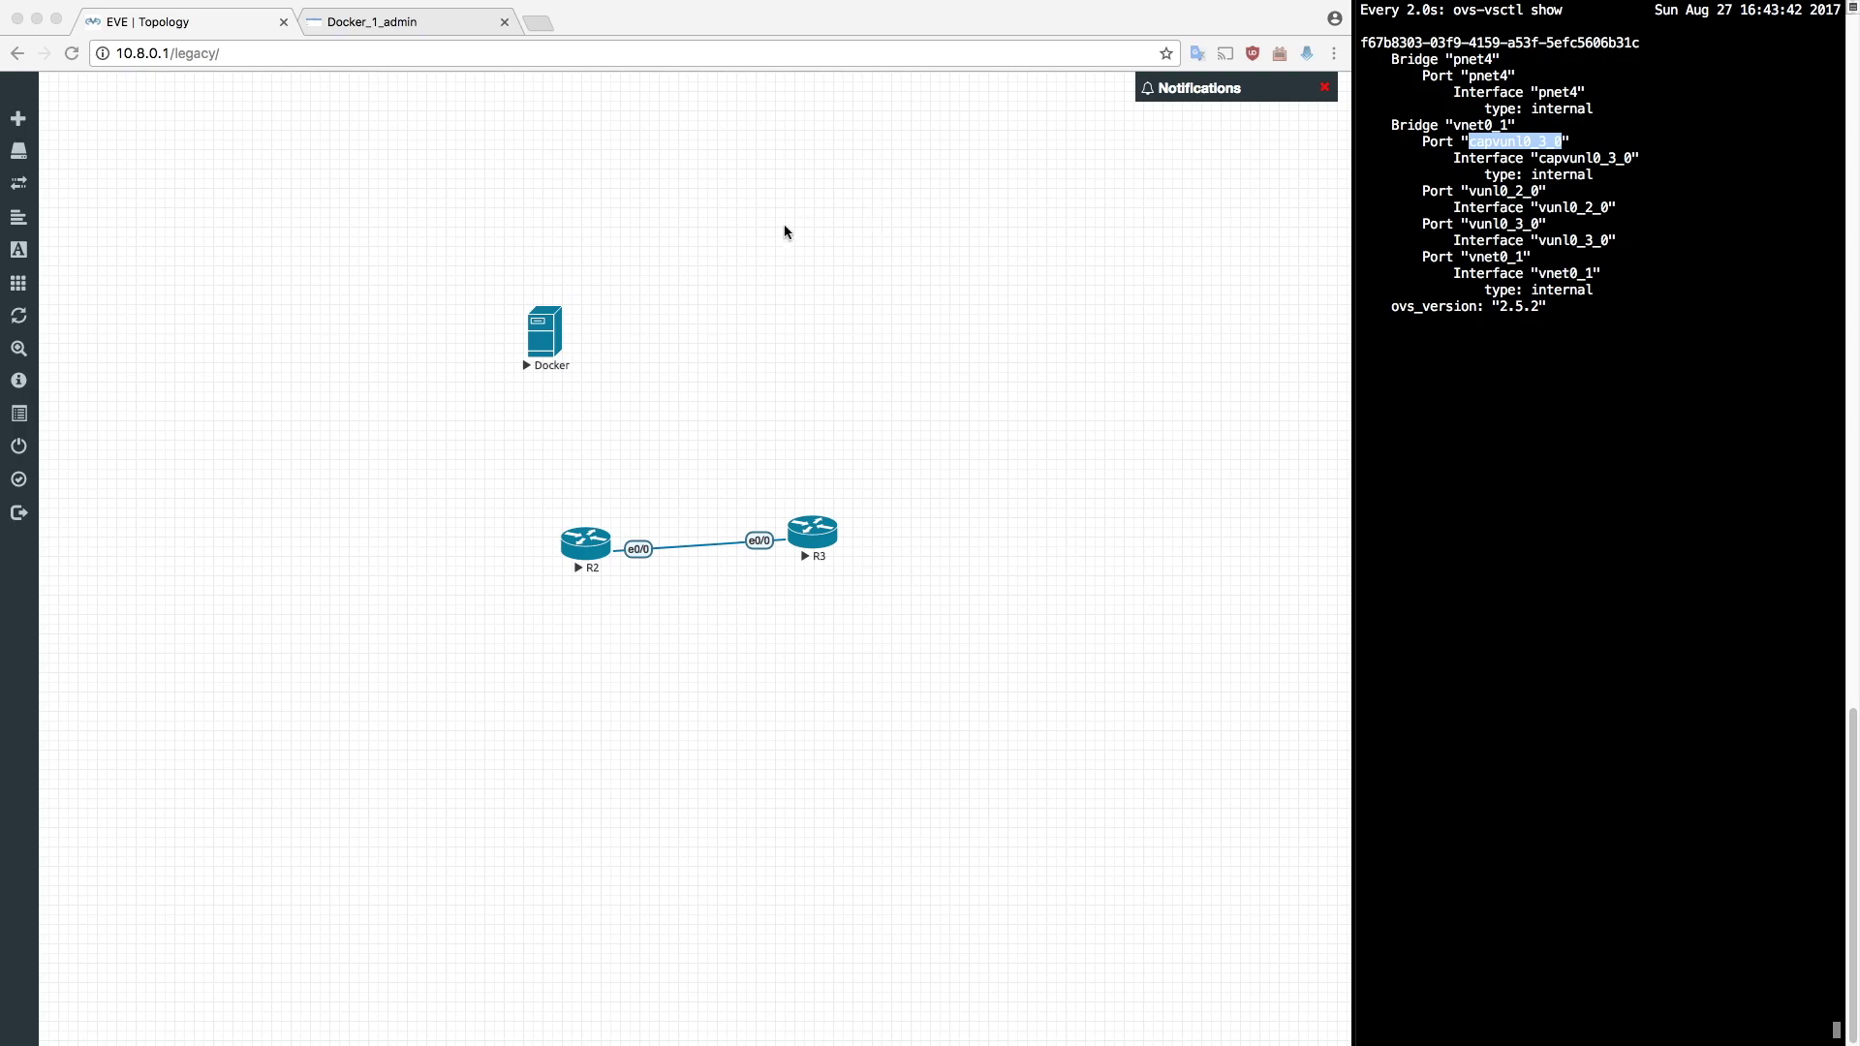
left_click(634, 333)
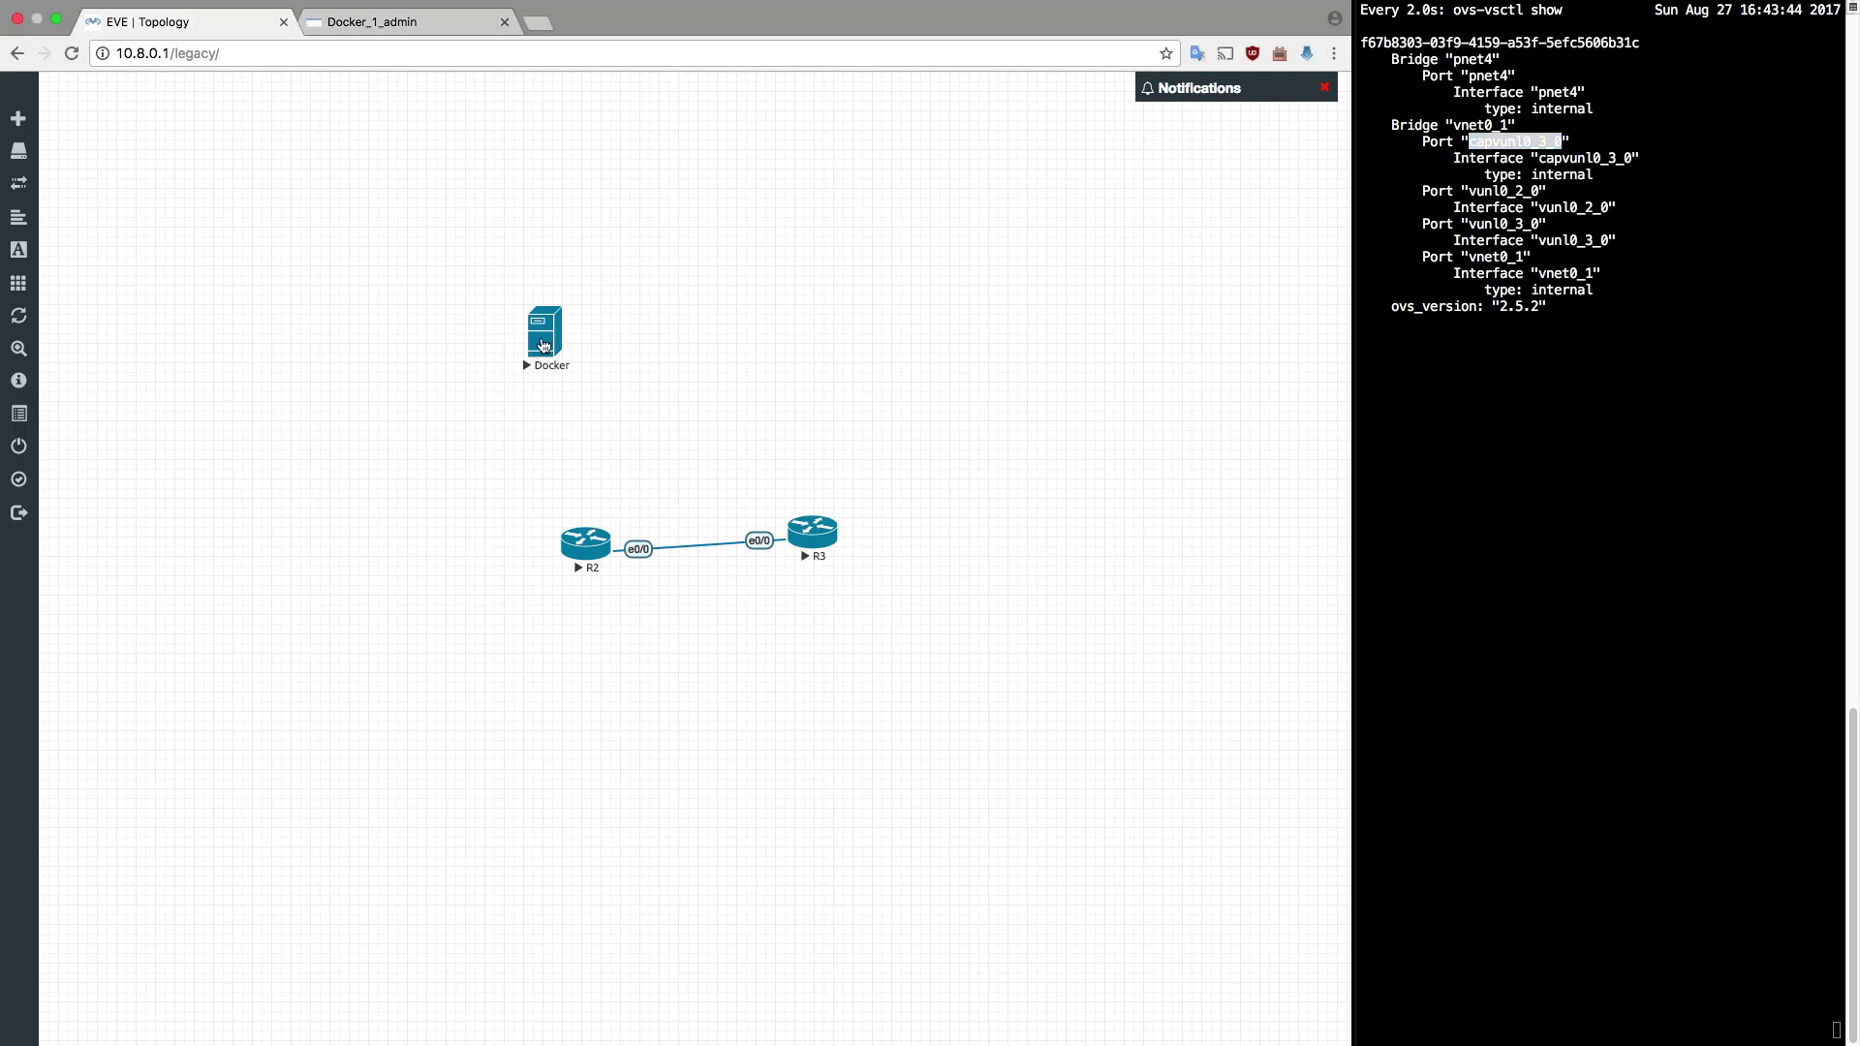
Start a Wireshark capture on capvunl0_3_0 in the Docker node's session and enlarge the packet list area.
left_click(403, 30)
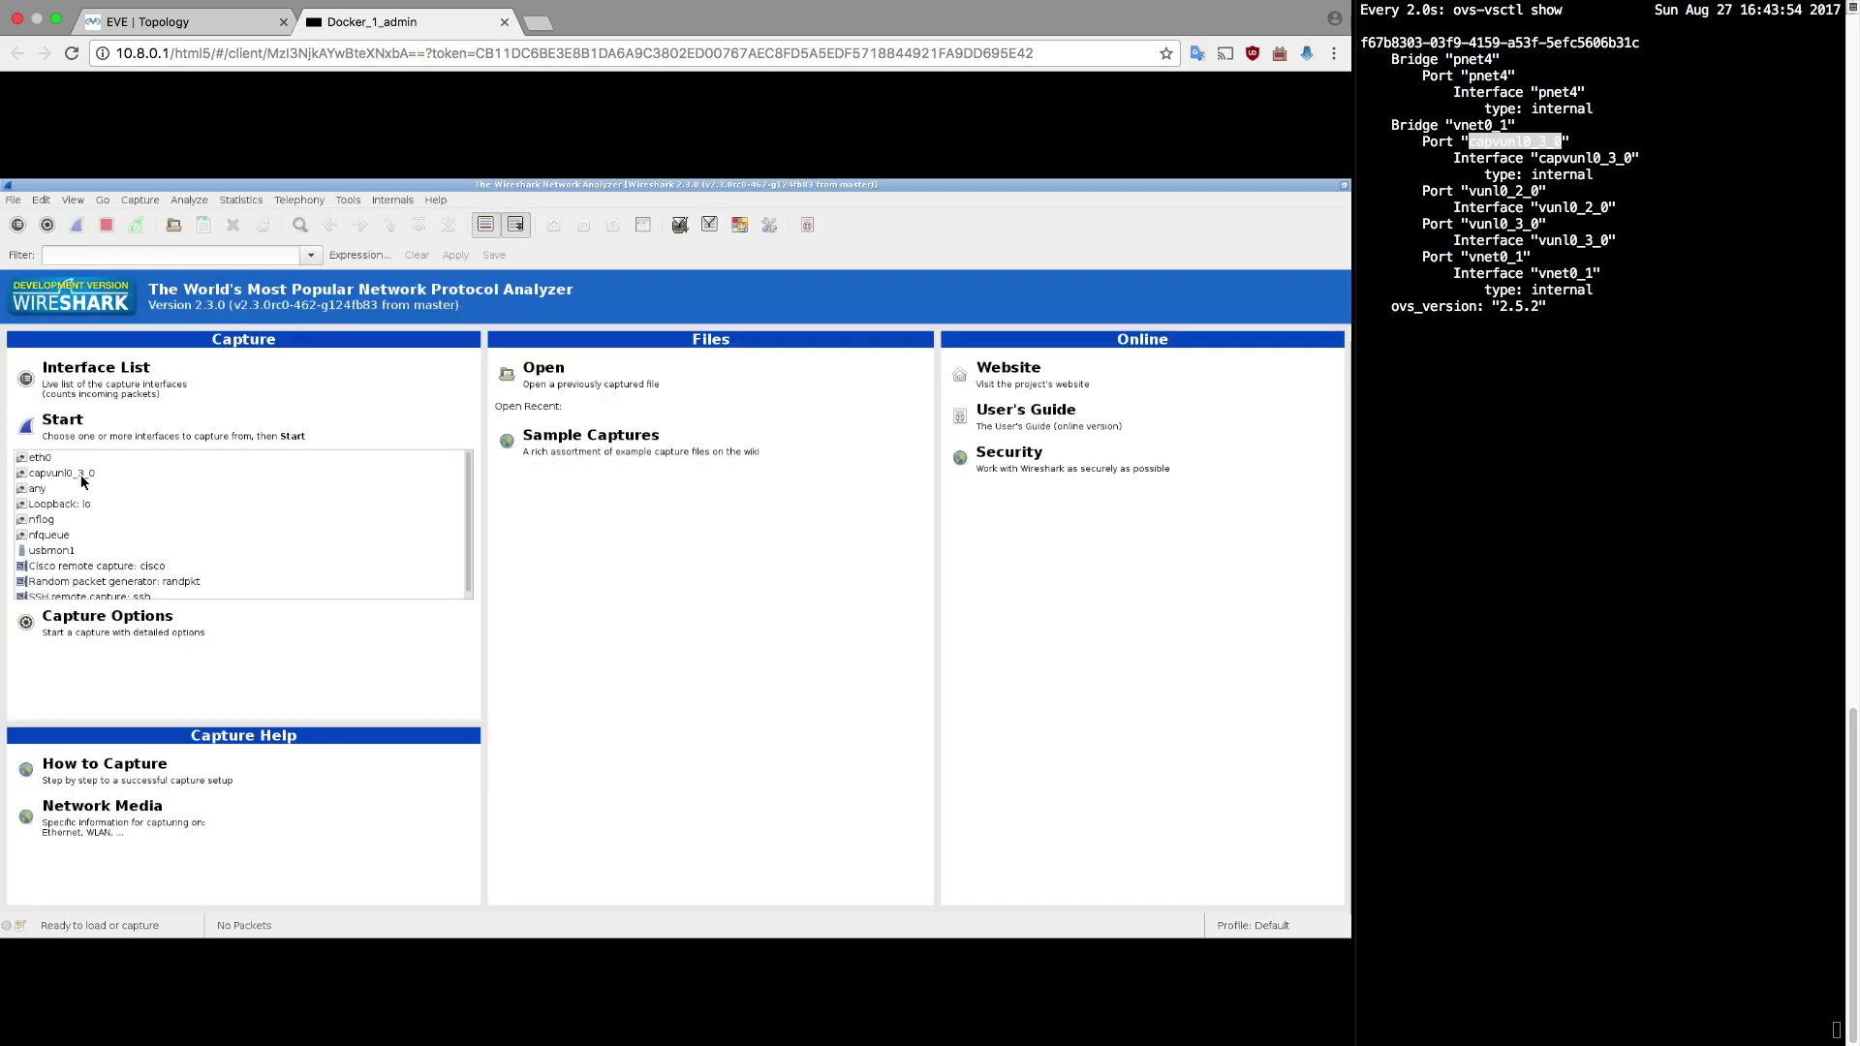
left_click(81, 475)
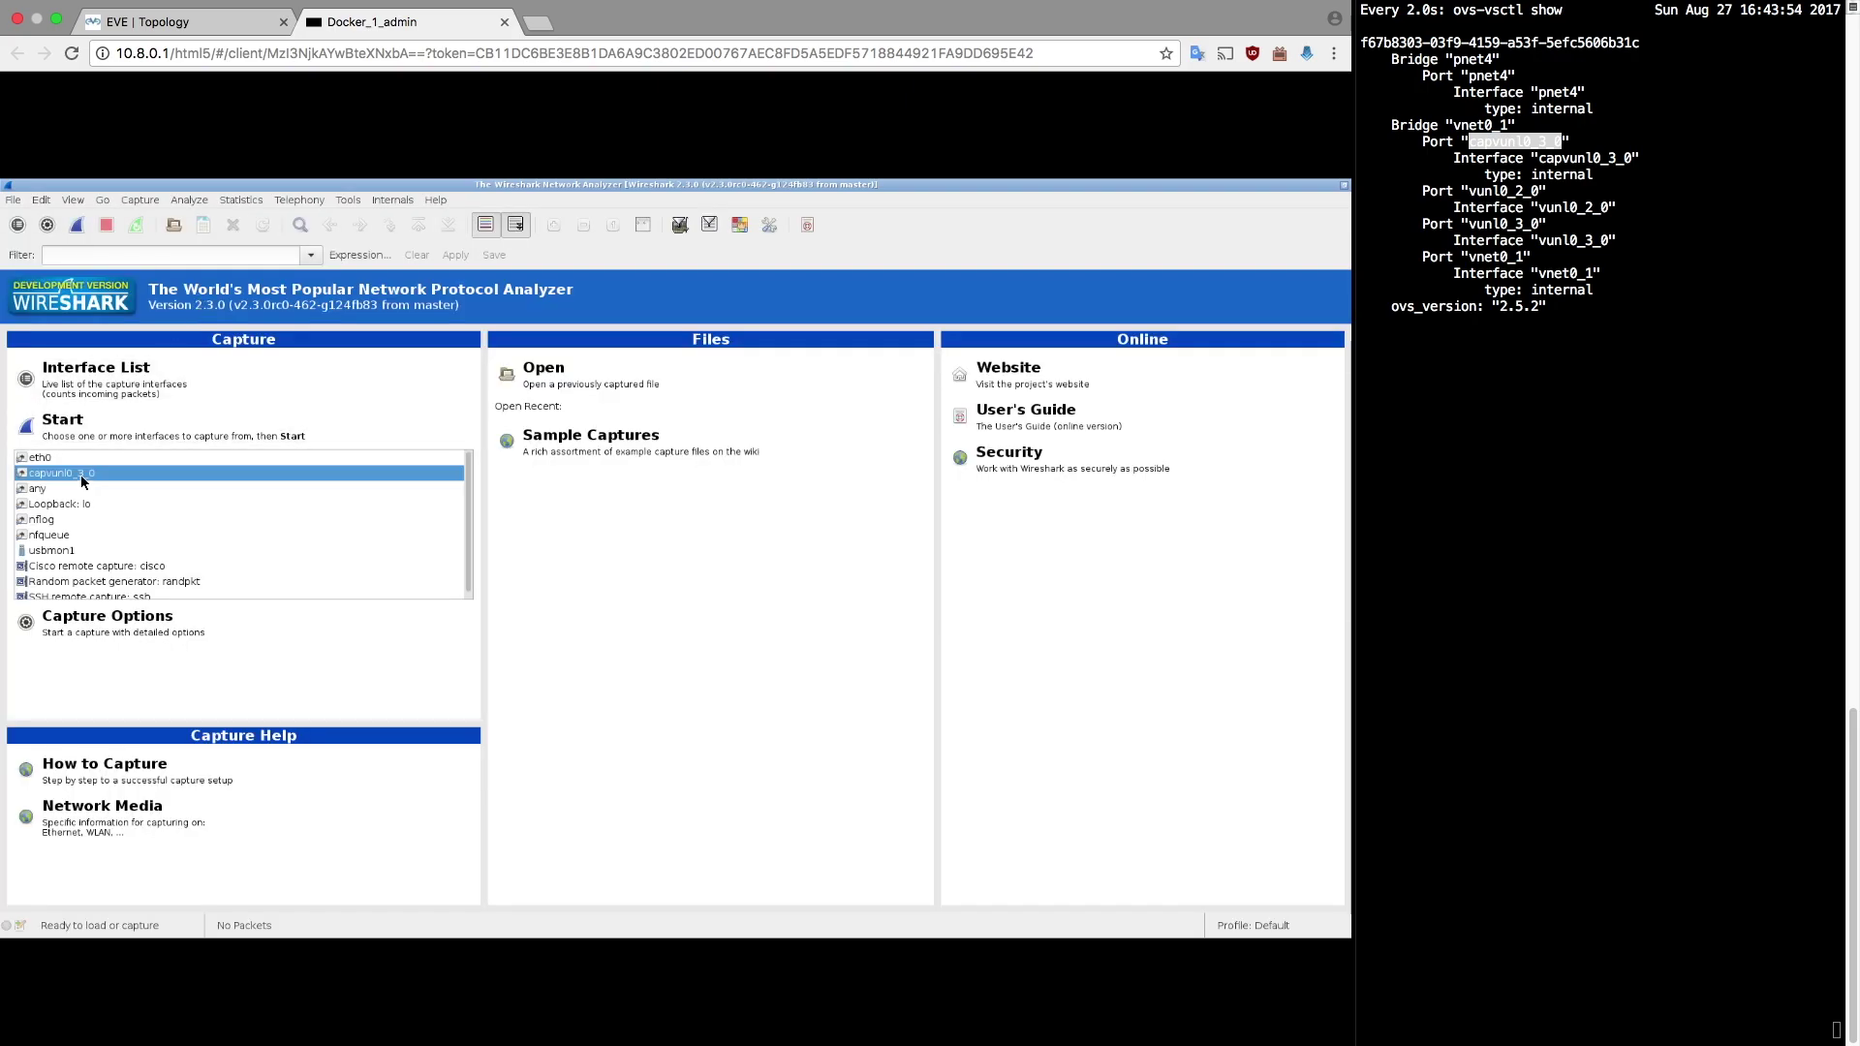
left_click(83, 423)
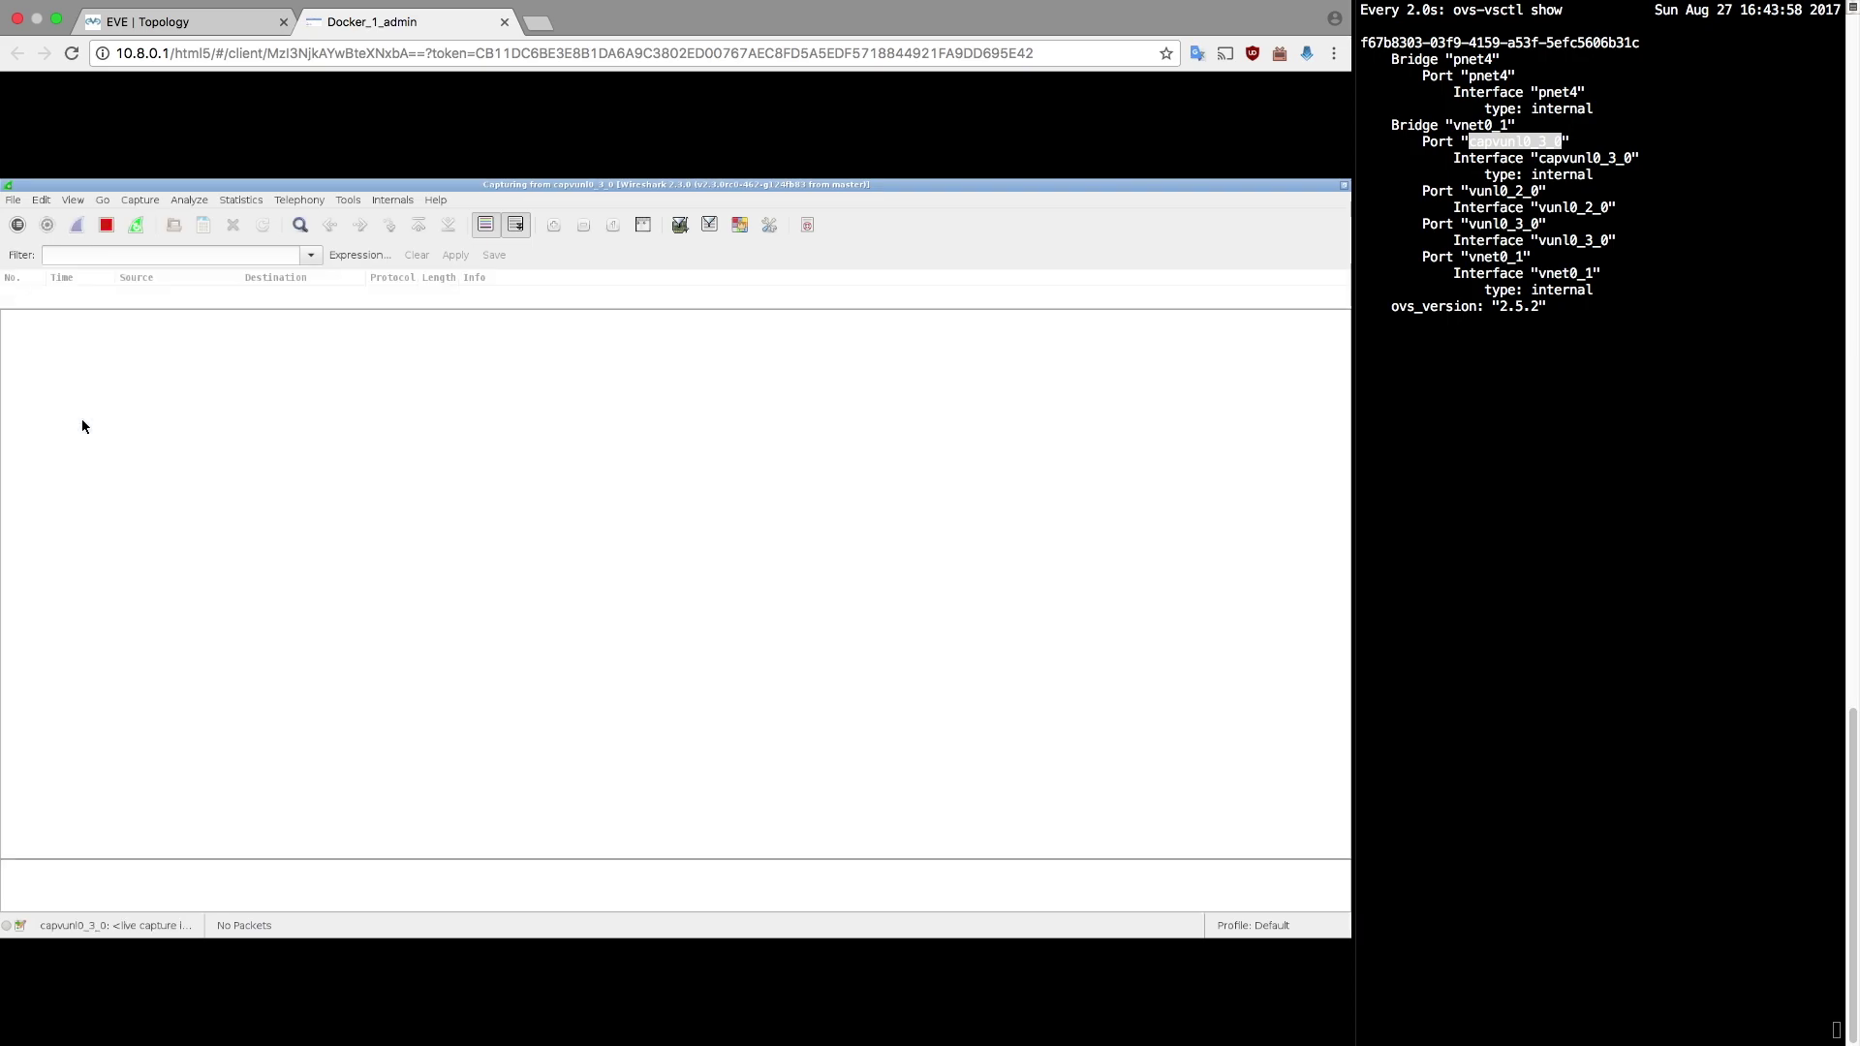
left_click_drag(279, 310, 272, 540)
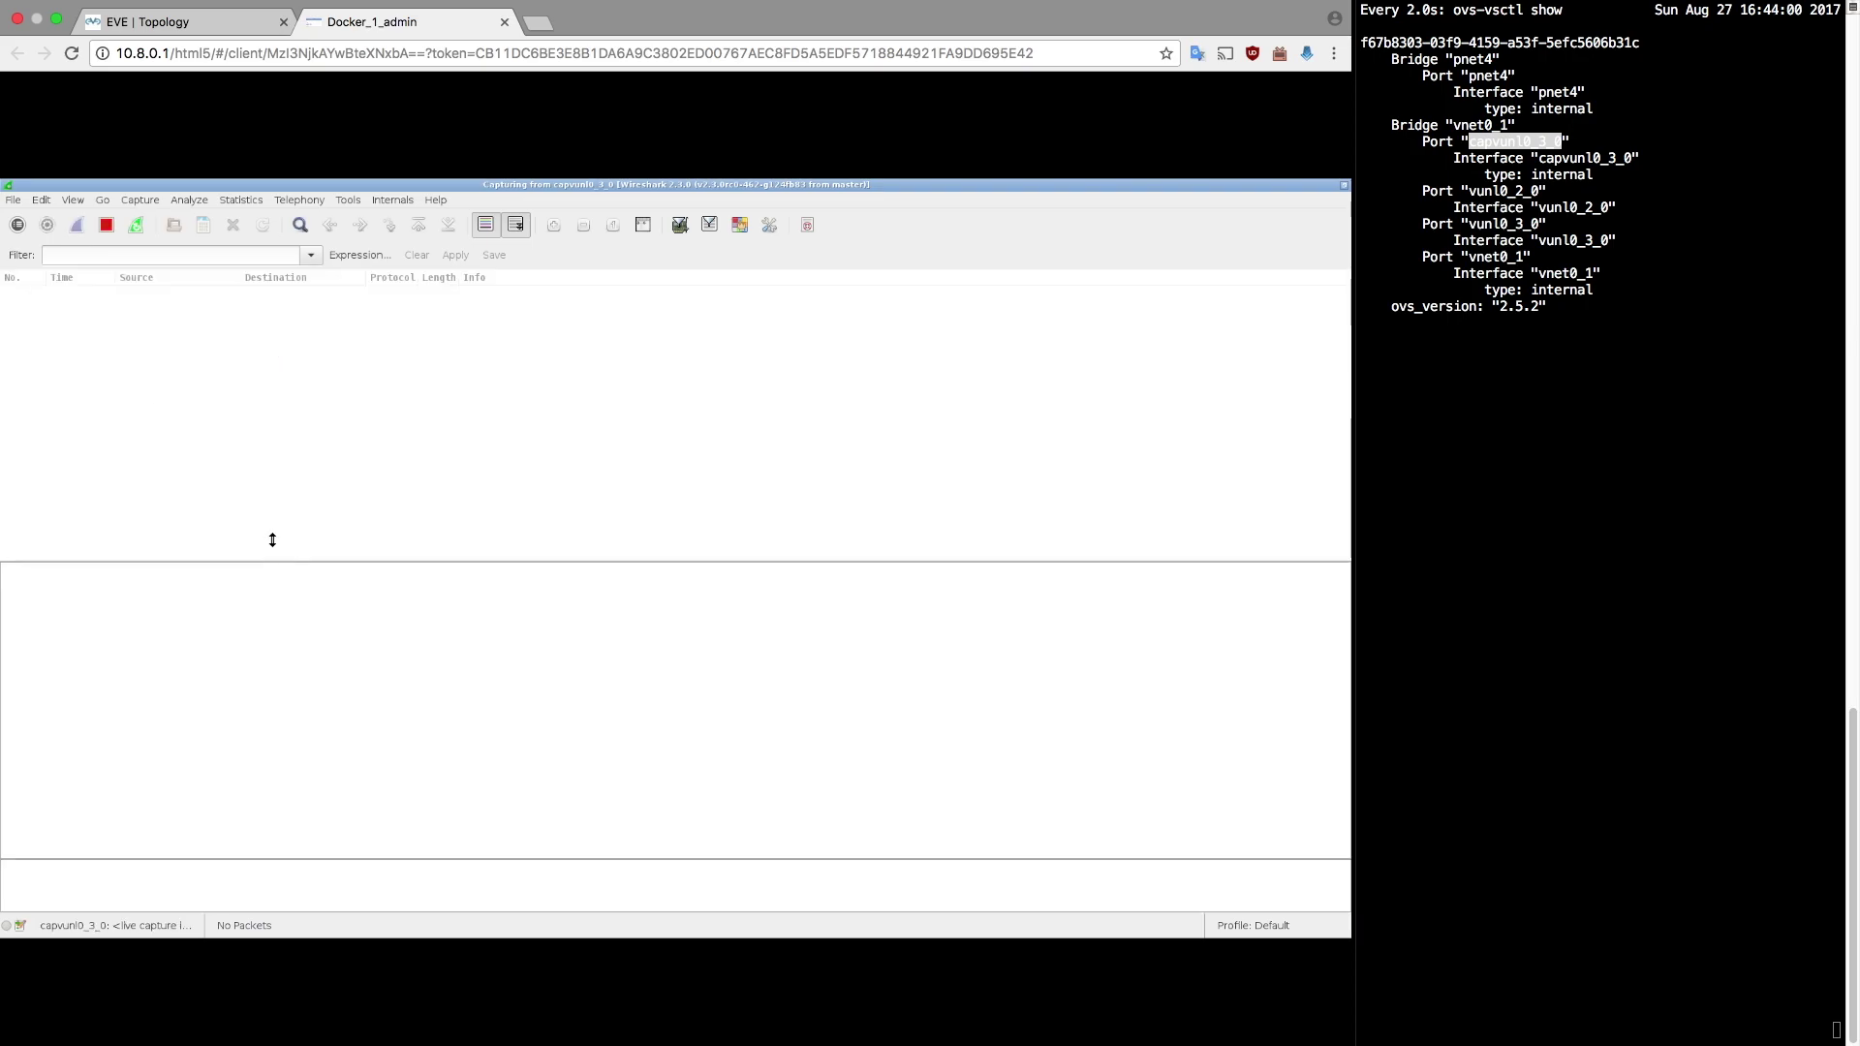
Open R3's console from the topology and enter configuration mode for interface e0/0.
left_click(209, 36)
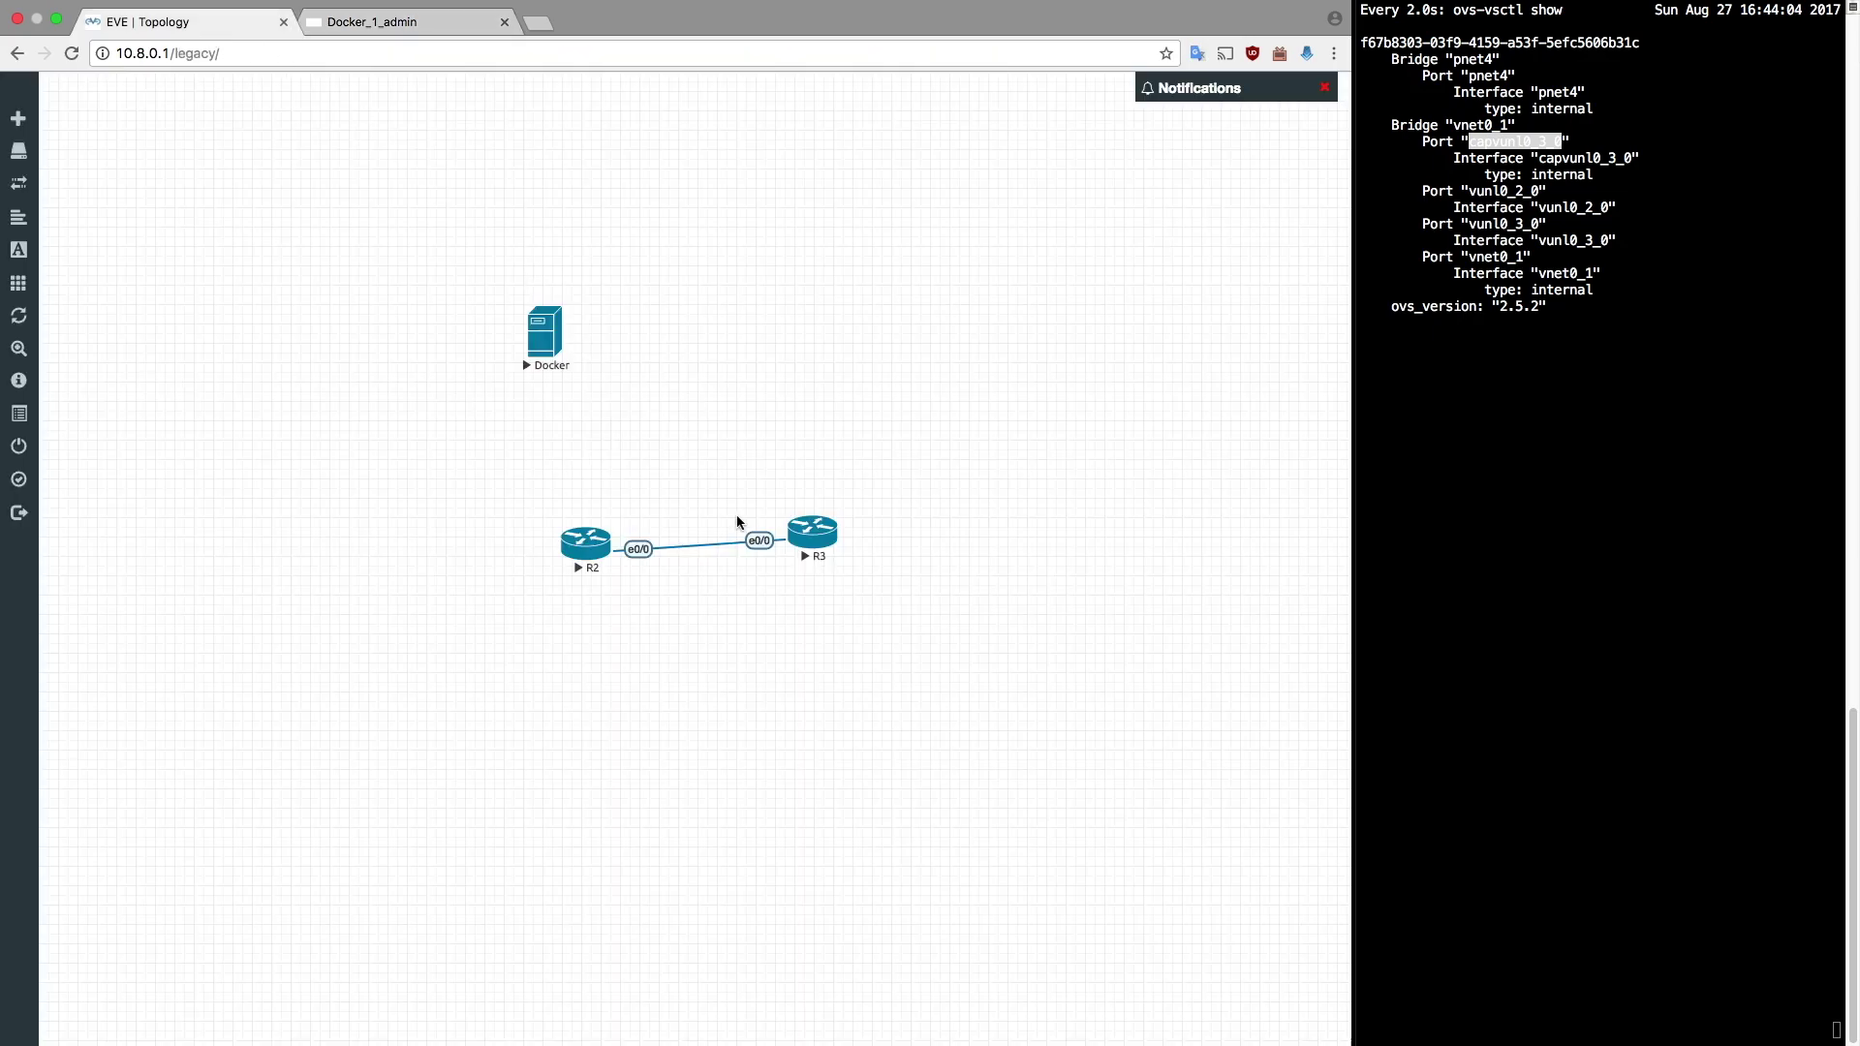
left_click(805, 534)
type("en")
key("Return")
type("config t")
key("Return")
type("int")
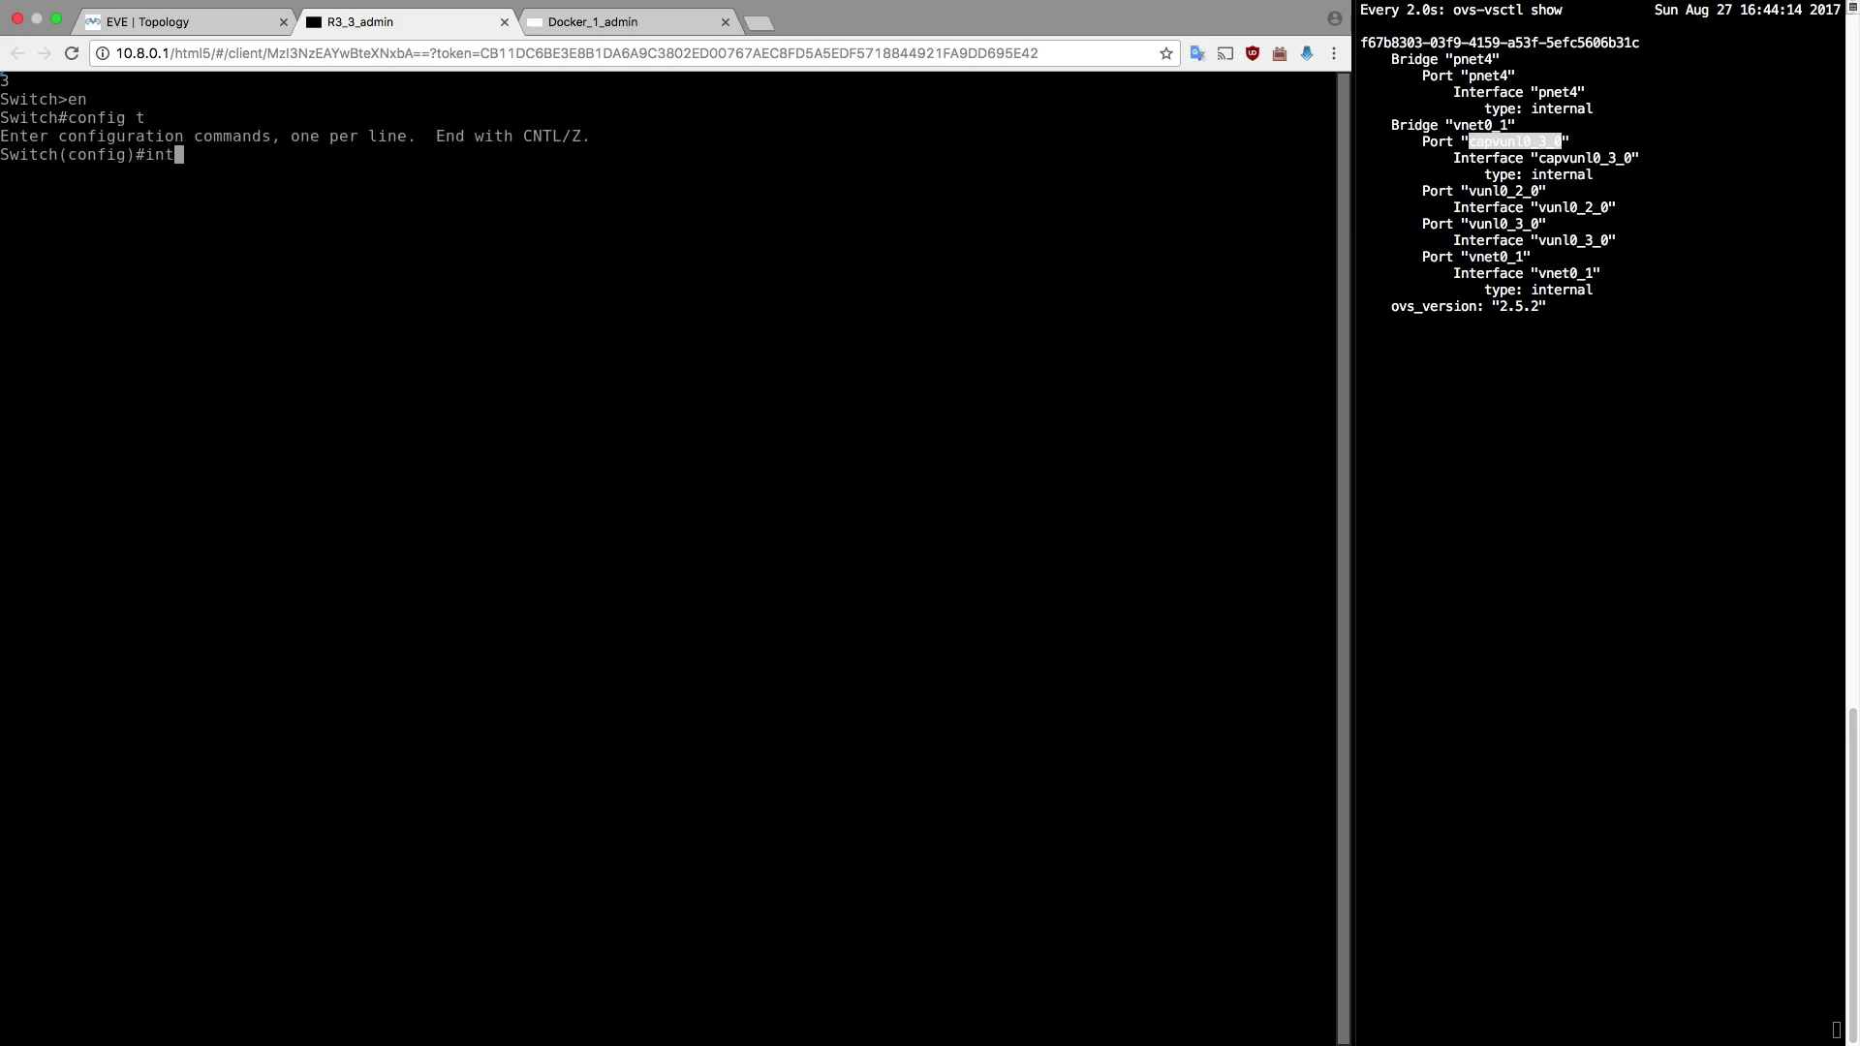
type(" e0/0")
key("Return")
Turn R3's e0/0 into a routed port with the no switchport command.
type("no sz")
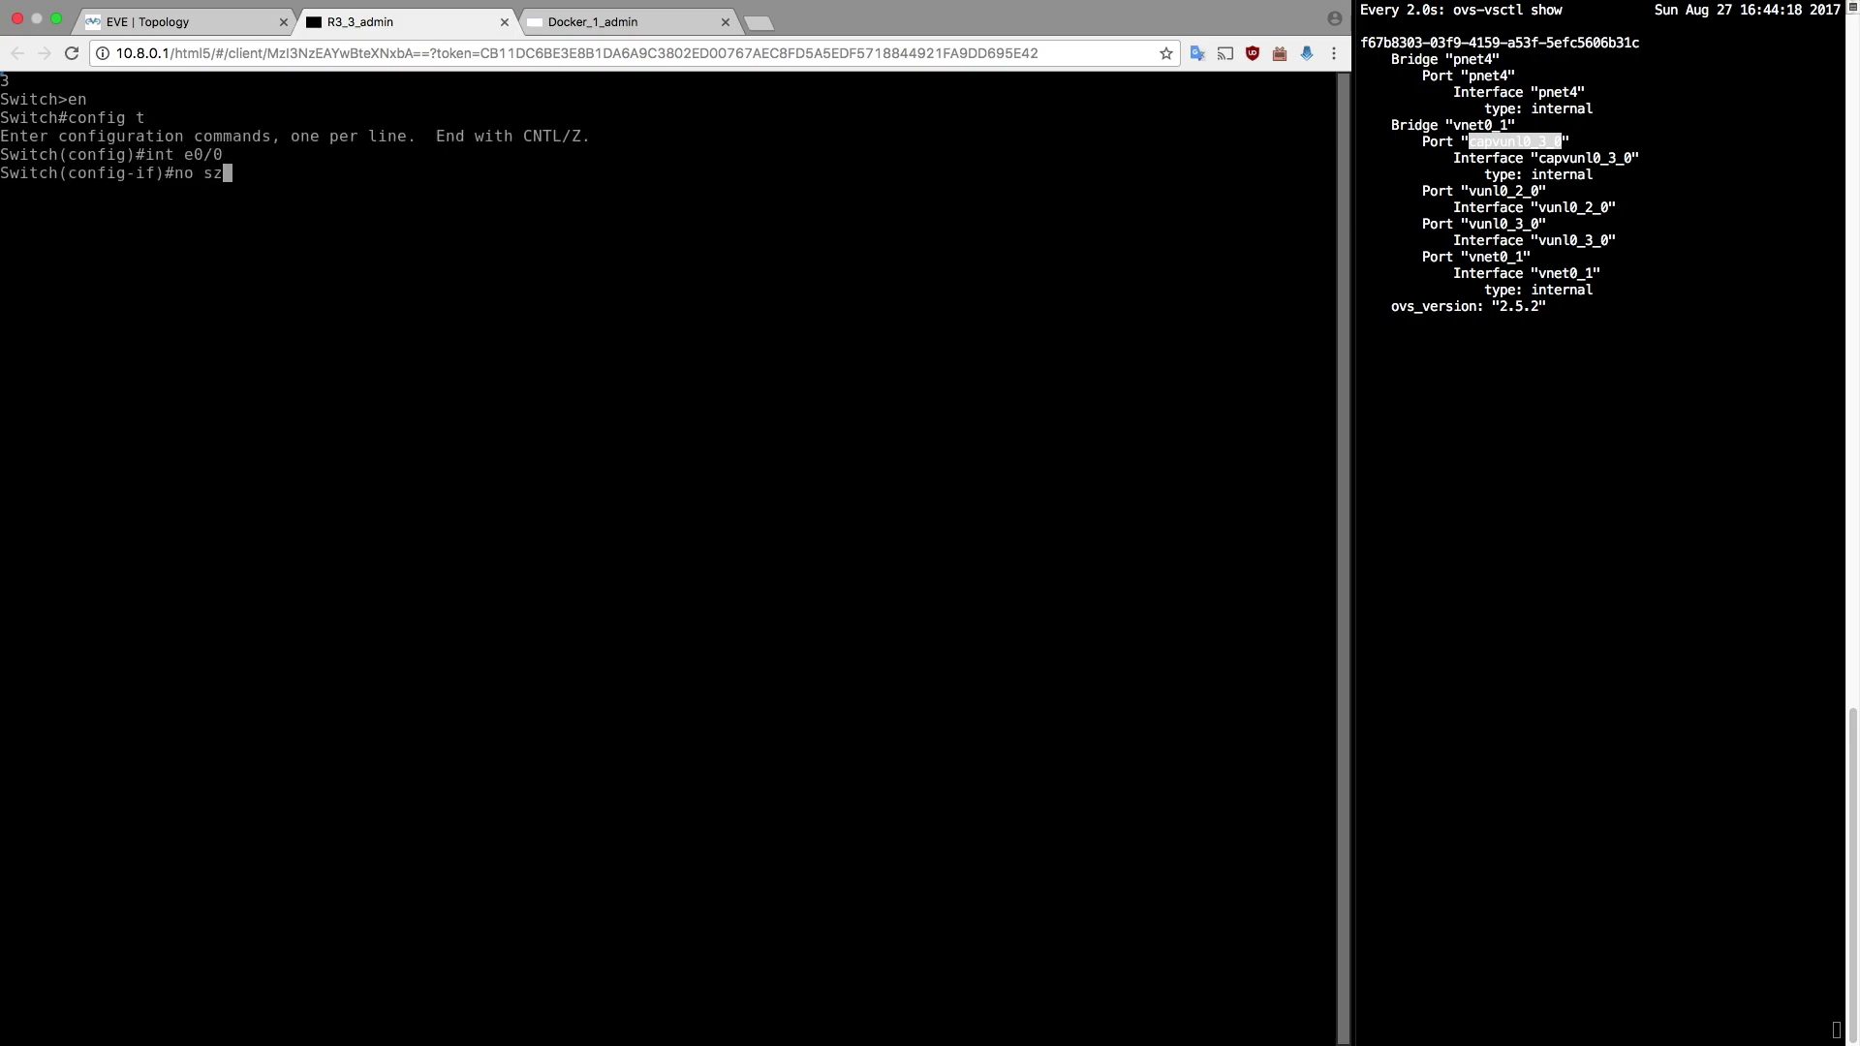
key("Tab")
key("BackSpace")
type("w")
key("Tab")
key("Return")
Assign IP address 192.168.1.1 with mask 255.255.255.0 to R3's e0/0 and leave configuration mode.
type("ip address 192.168.1.")
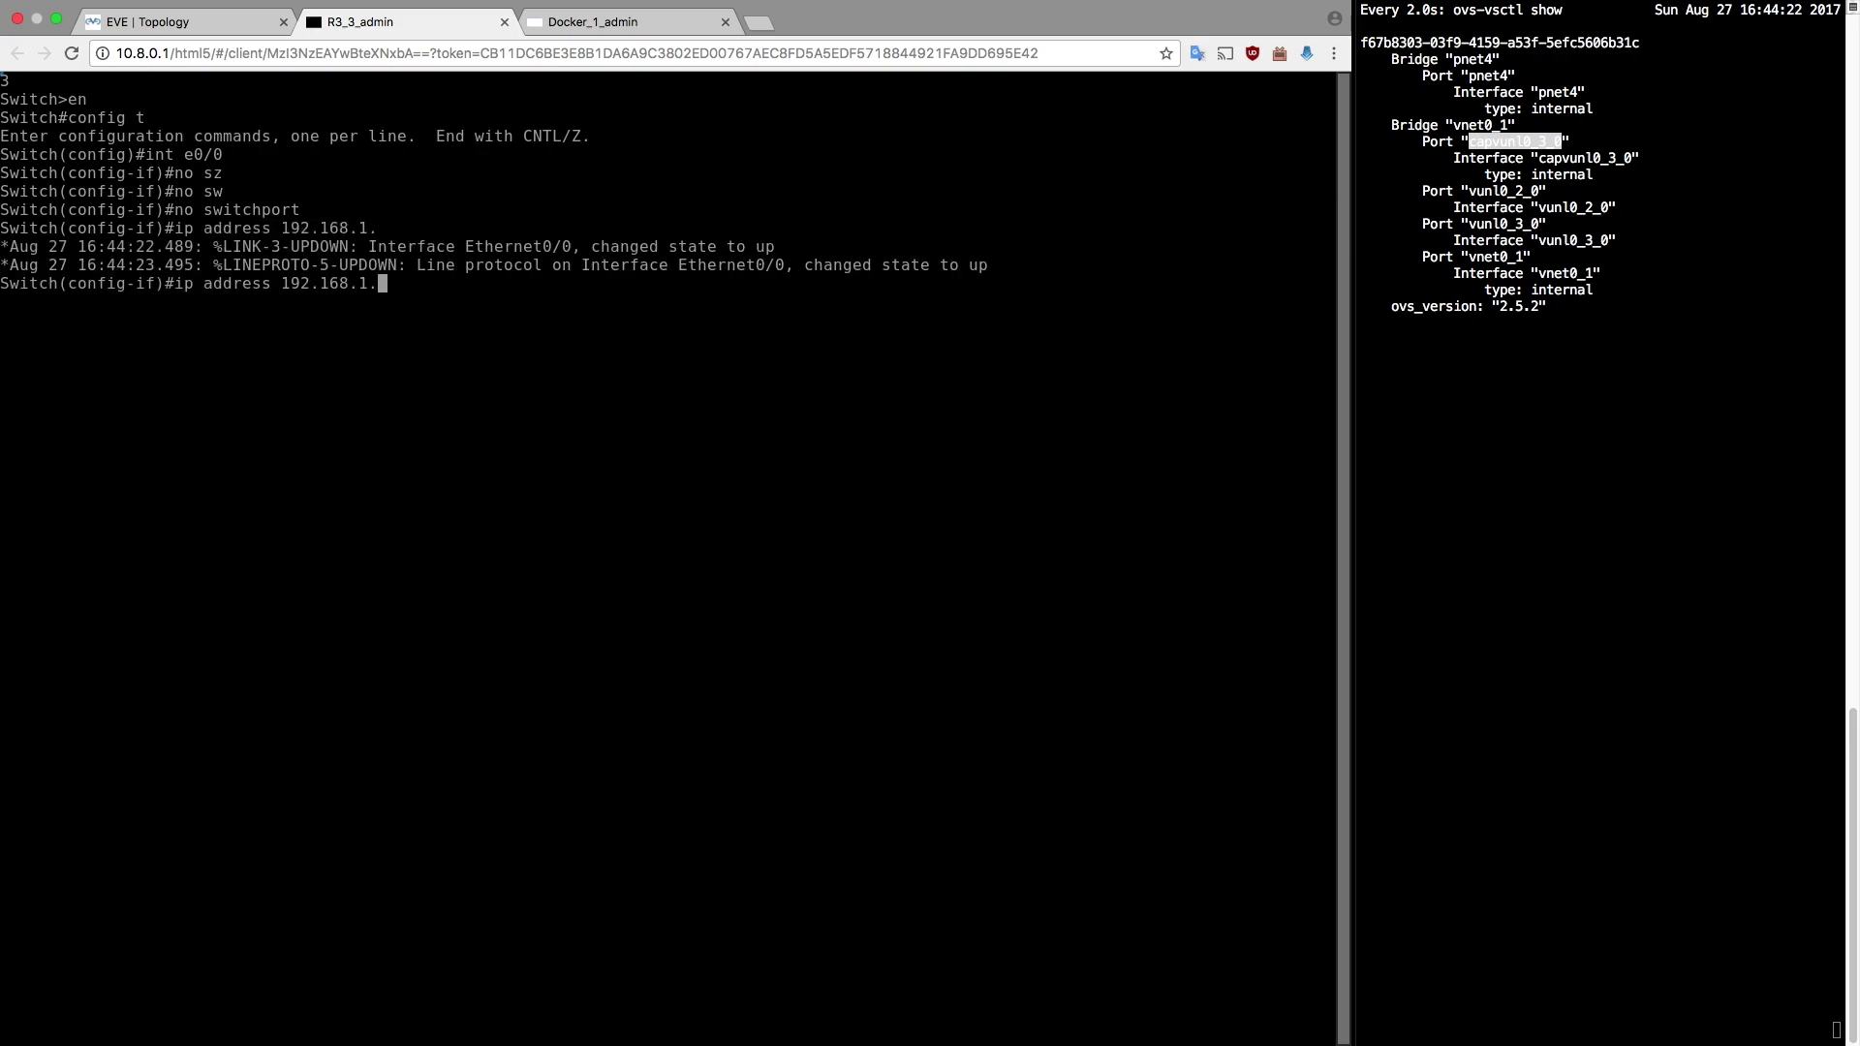
type("1 255.255.255.0")
key("Return")
type("end")
key("Return")
Check R3's interface addresses with sh ip int brief and view the live Wireshark capture in the Docker session.
type("sh ")
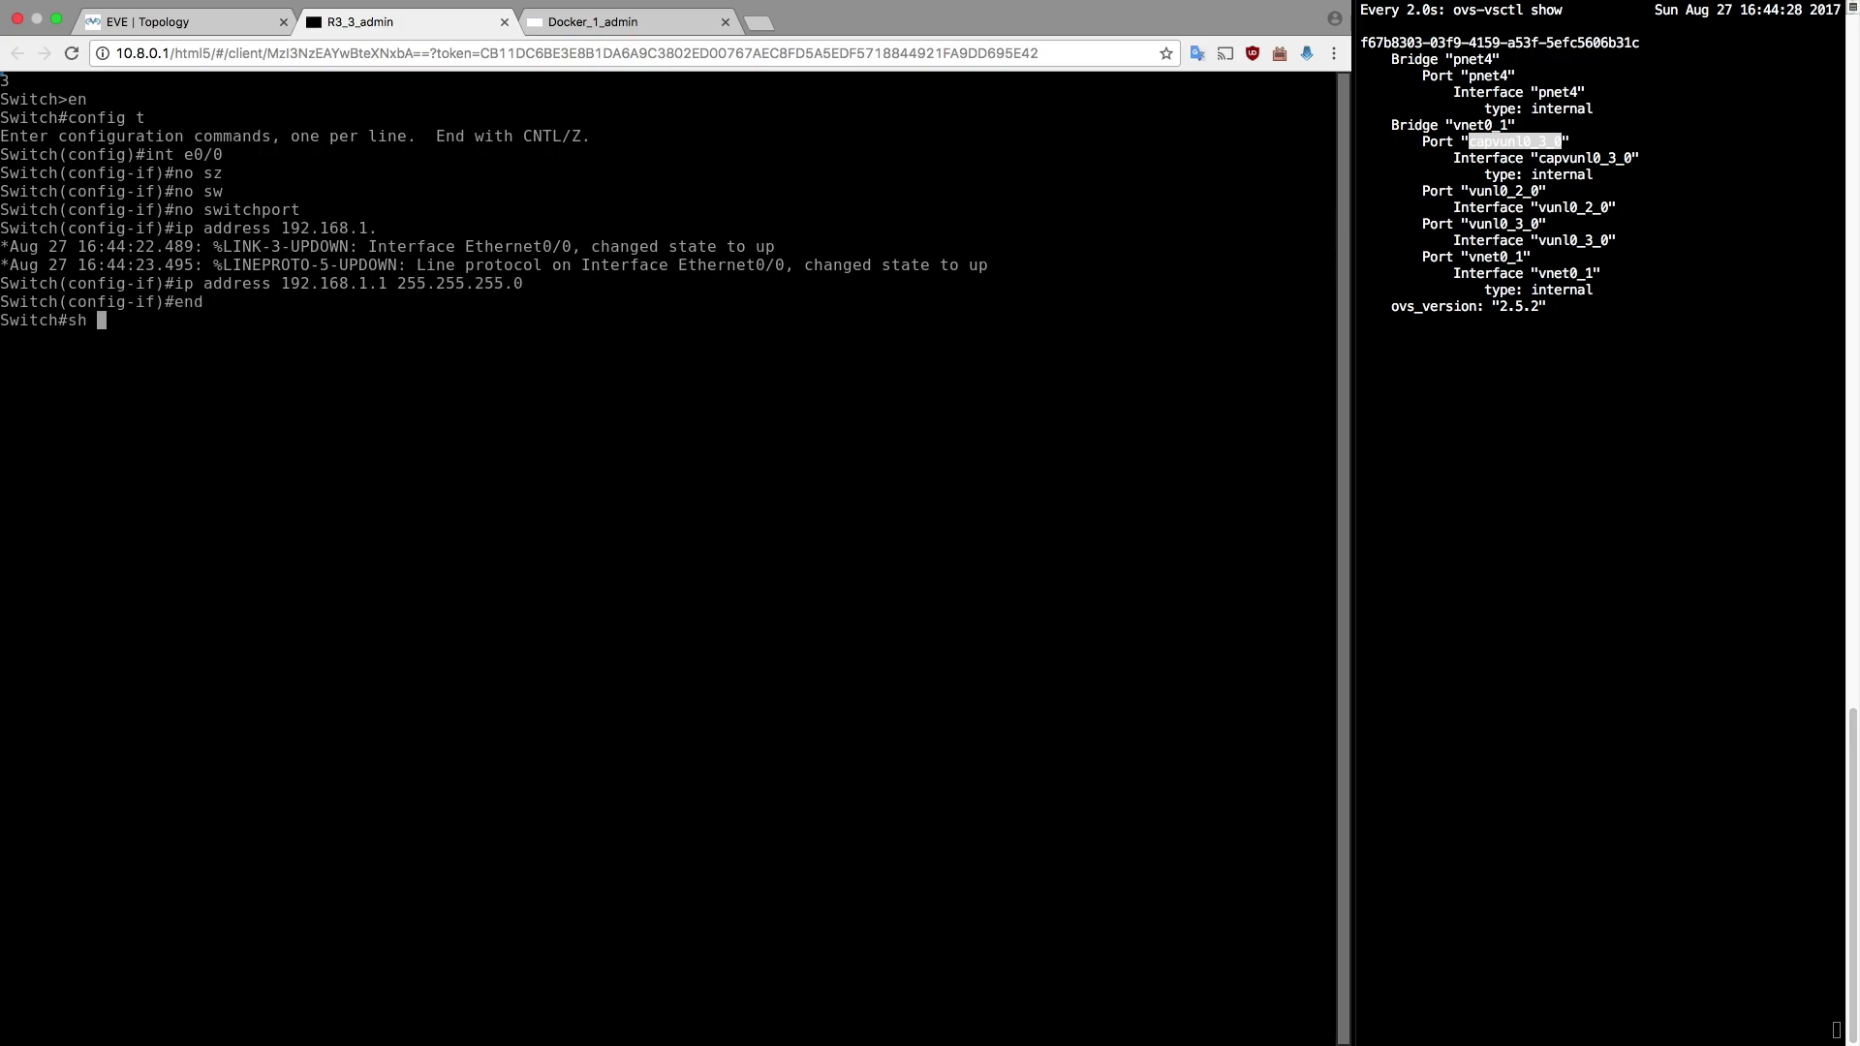
type("ip int brief")
key("Return")
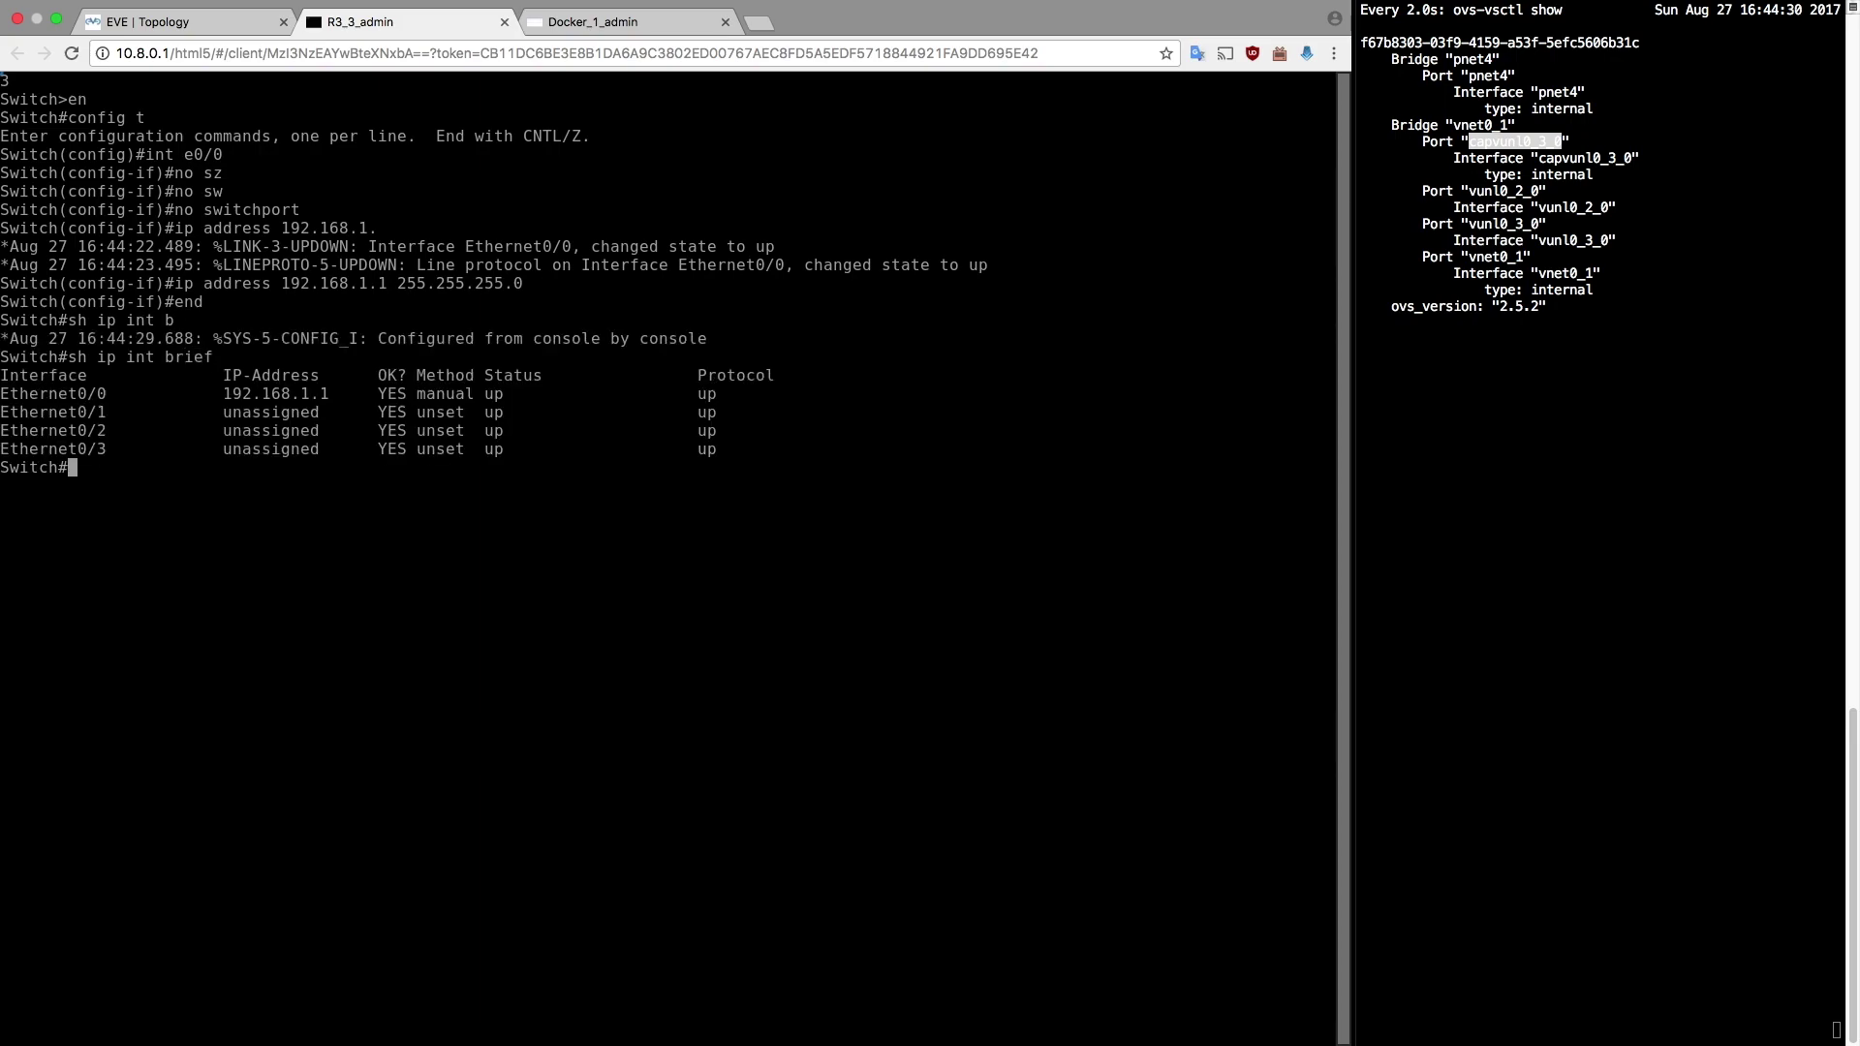
left_click(590, 22)
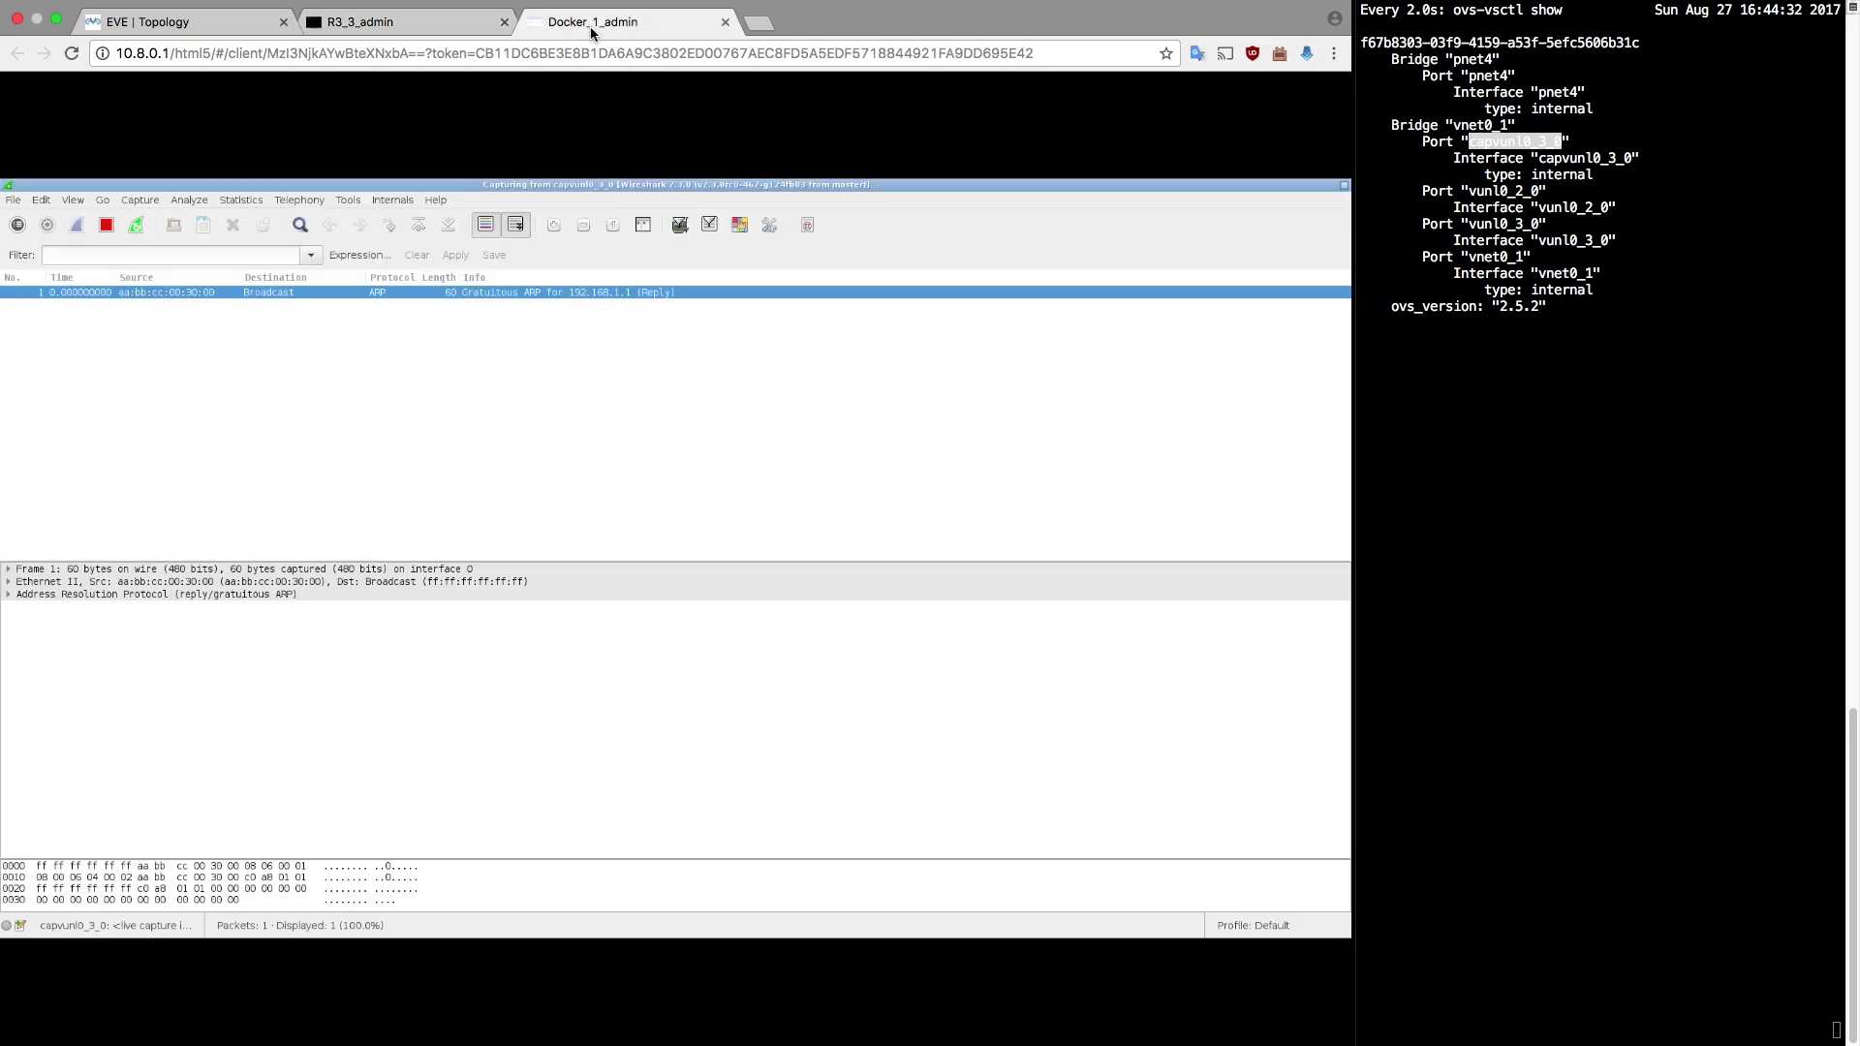